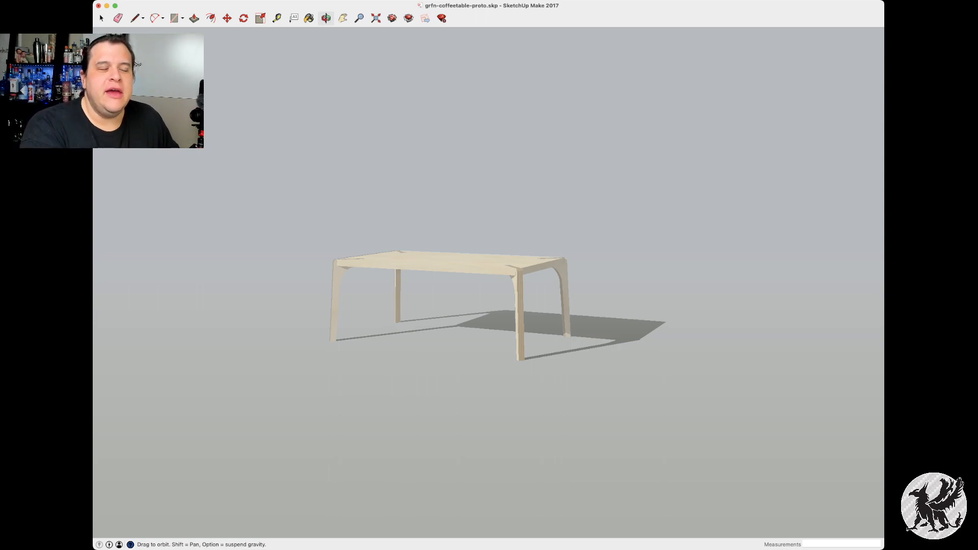
Examine the finished coffee table, the desk and the separate leg pieces in the prototype model from several sides
scroll(448, 305, down, 4)
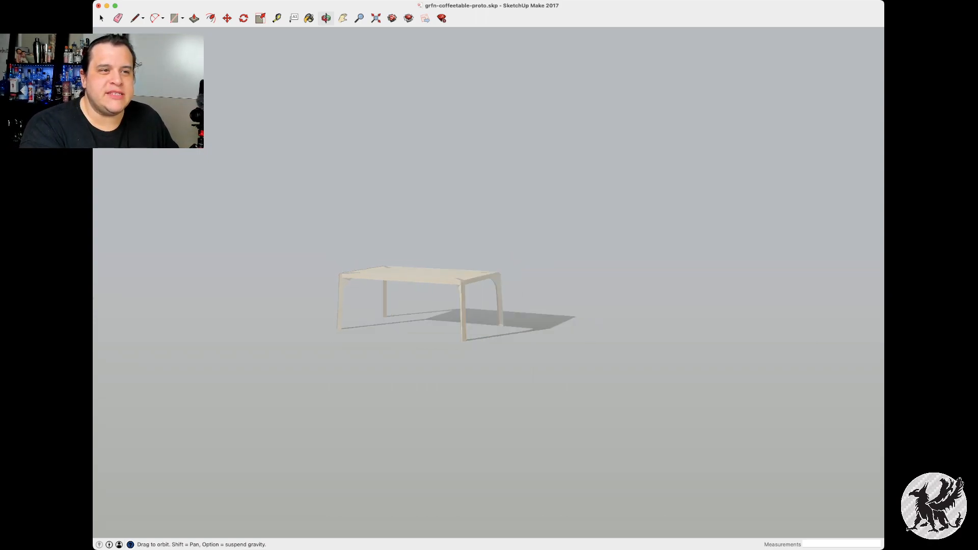
shift+middle_drag(390, 306, 797, 318)
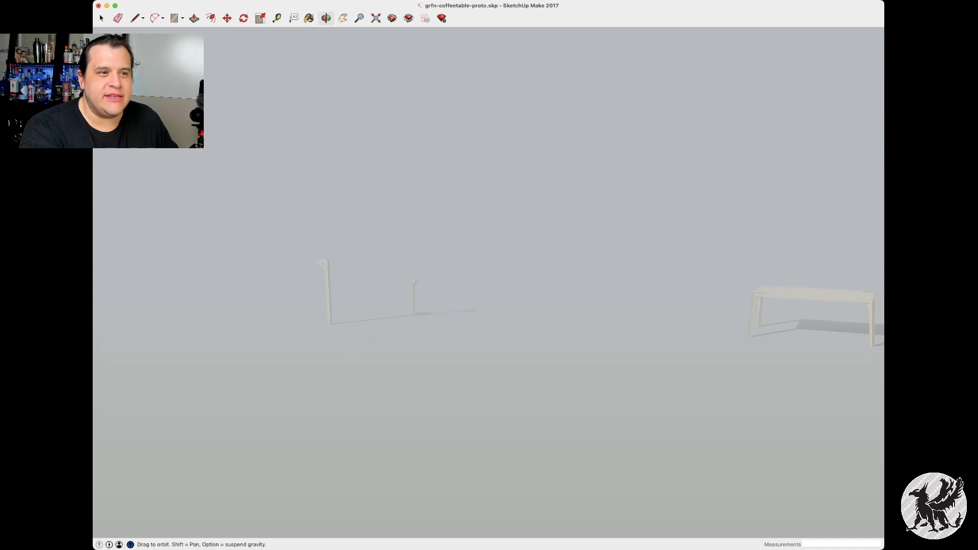
shift+middle_drag(326, 293, 705, 310)
scroll(488, 283, up, 5)
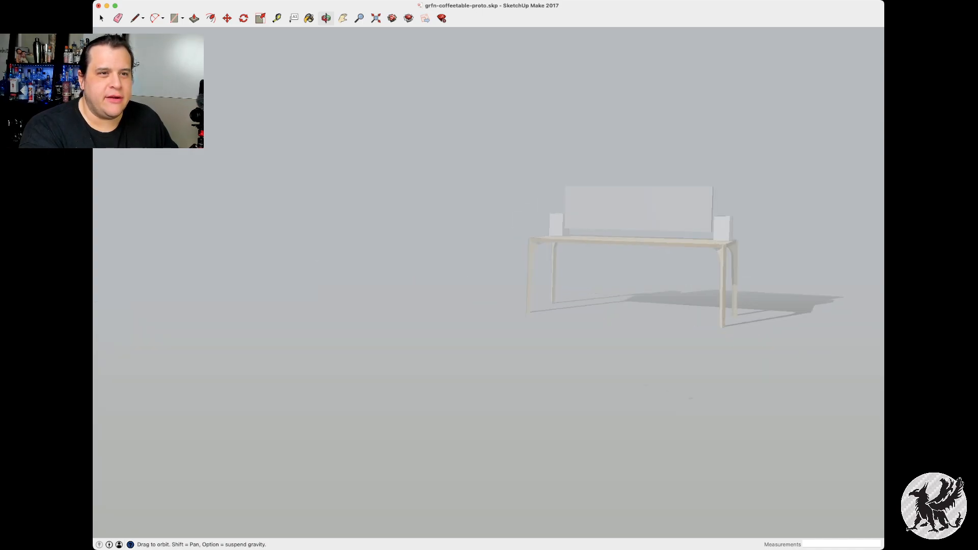
shift+middle_drag(713, 305, 484, 305)
scroll(485, 306, up, 5)
drag(560, 306, 417, 308)
middle_drag(418, 308, 319, 306)
scroll(446, 274, down, 4)
shift+middle_drag(560, 295, 229, 279)
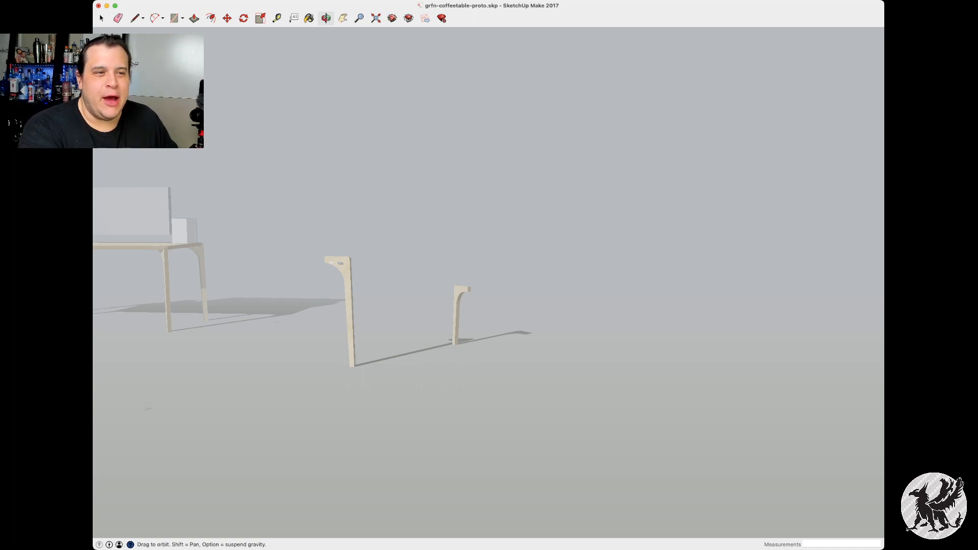
shift+middle_drag(486, 302, 255, 288)
shift+middle_drag(744, 296, 322, 279)
scroll(479, 250, up, 10)
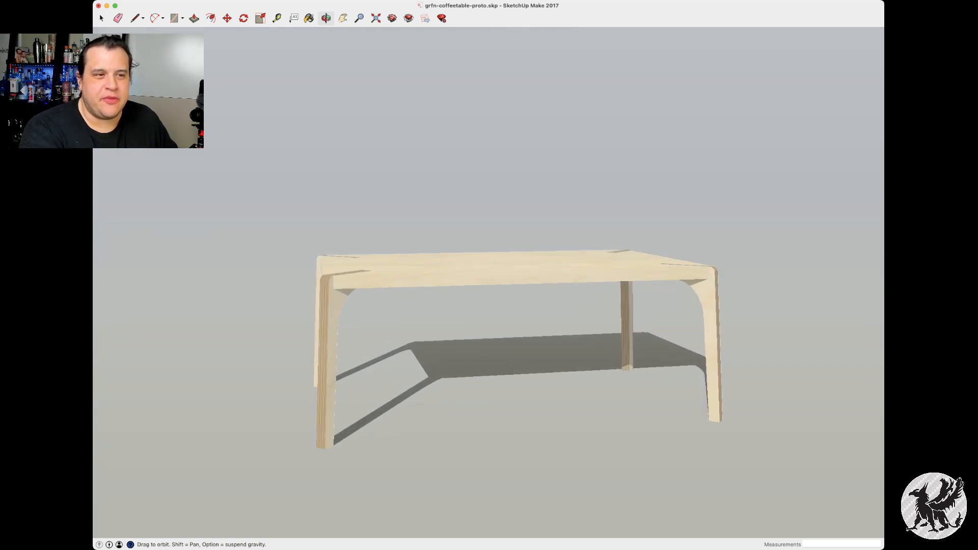
middle_drag(322, 279, 341, 270)
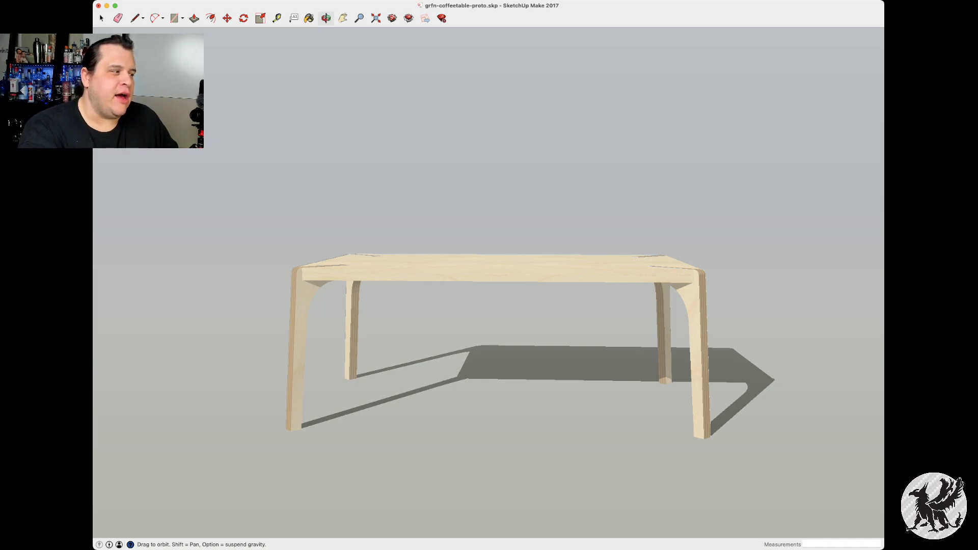
Switch to the untitled SketchUp model and draw a 6' by 4' rectangle on the ground for the tabletop
key(super+Tab)
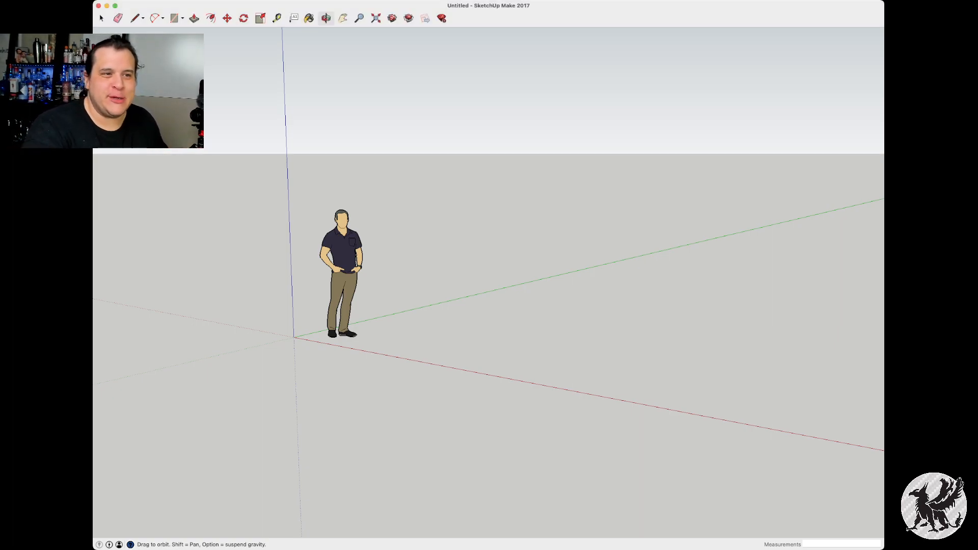
mouse_move(489, 285)
shift+mouse_down()
mouse_move(472, 262)
mouse_move(320, 289)
mouse_move(310, 239)
mouse_move(285, 217)
mouse_move(308, 250)
mouse_move(356, 265)
mouse_move(340, 258)
shift+mouse_up()
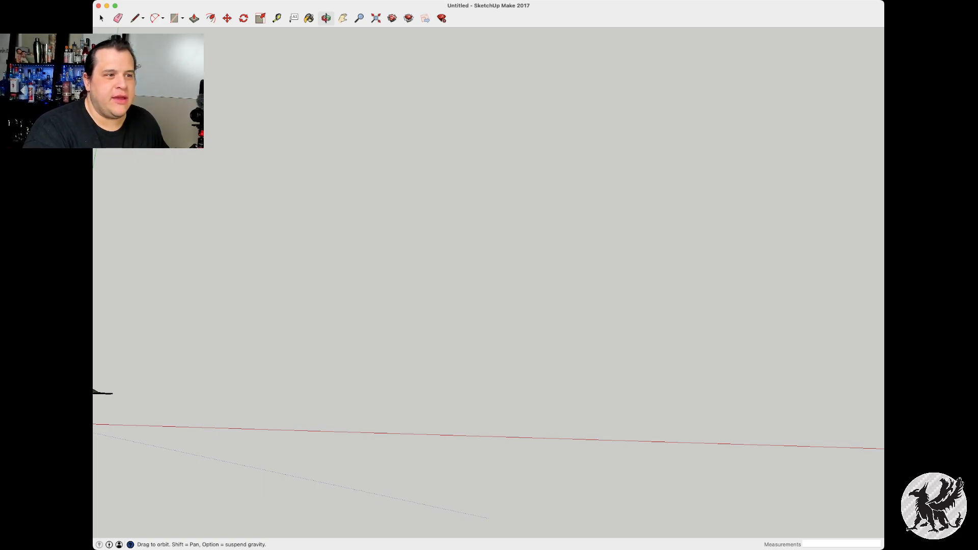
key(r)
click(203, 292)
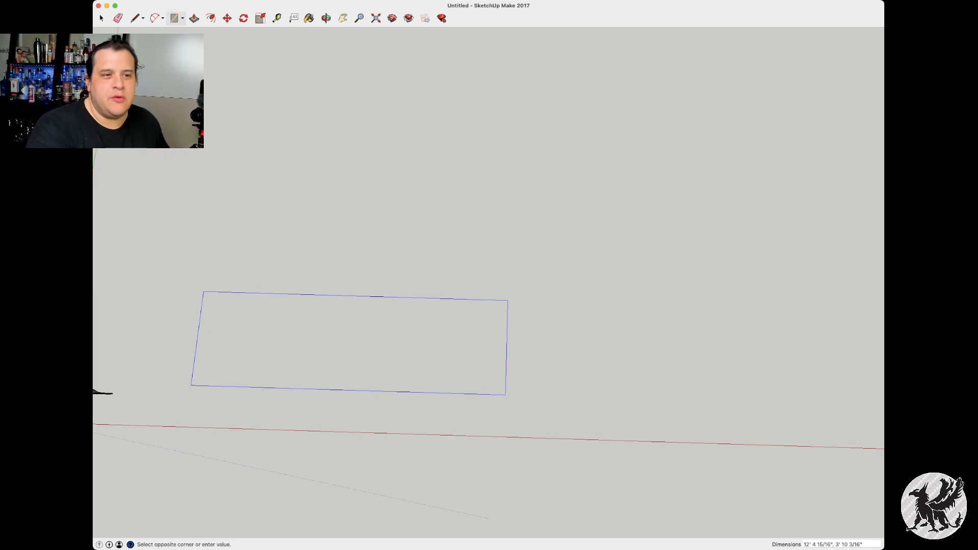
click(530, 406)
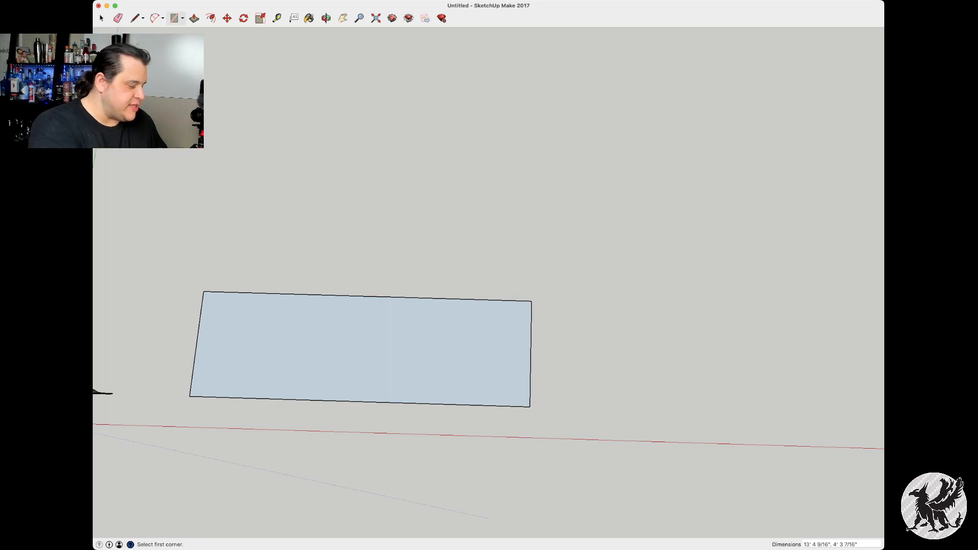
text(6)
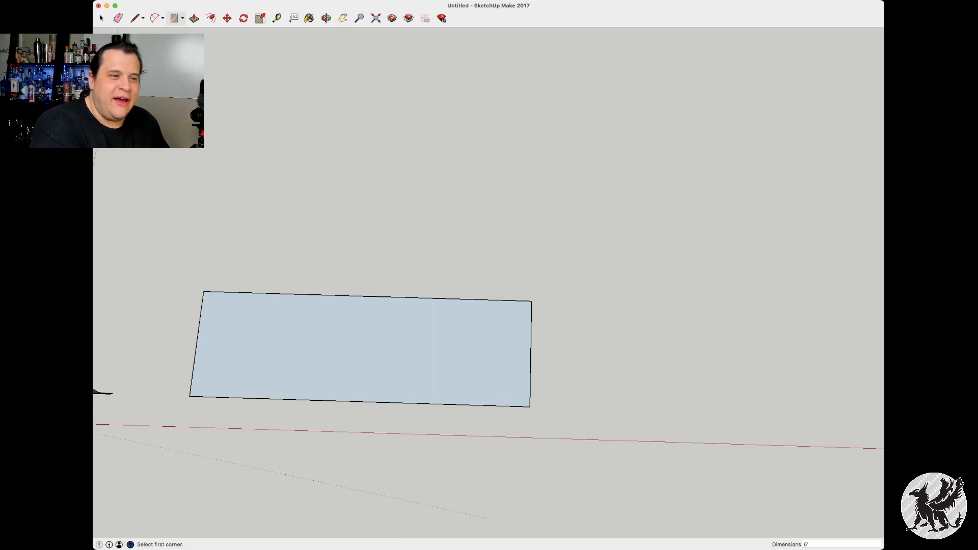
text(,)
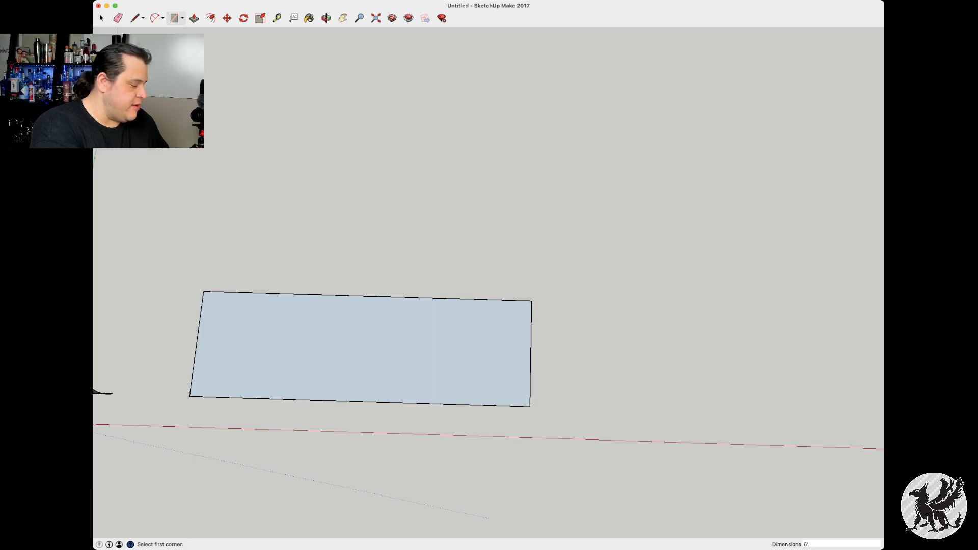
text(4')
key(Return)
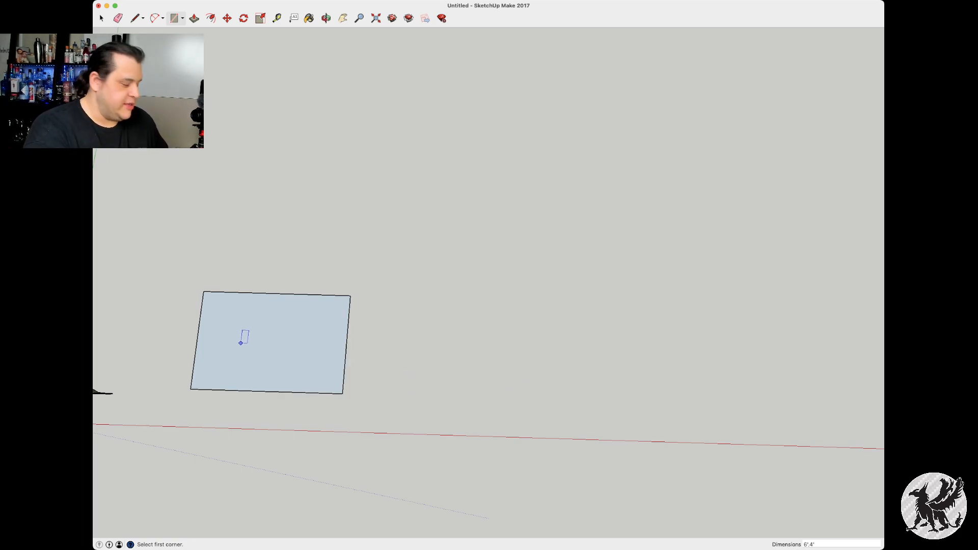
key(space)
Push/Pull the tabletop rectangle upward to a thickness of 0.75 inch
scroll(236, 347, down, 2)
scroll(237, 349, up, 4)
shift+middle_drag(237, 349, 408, 305)
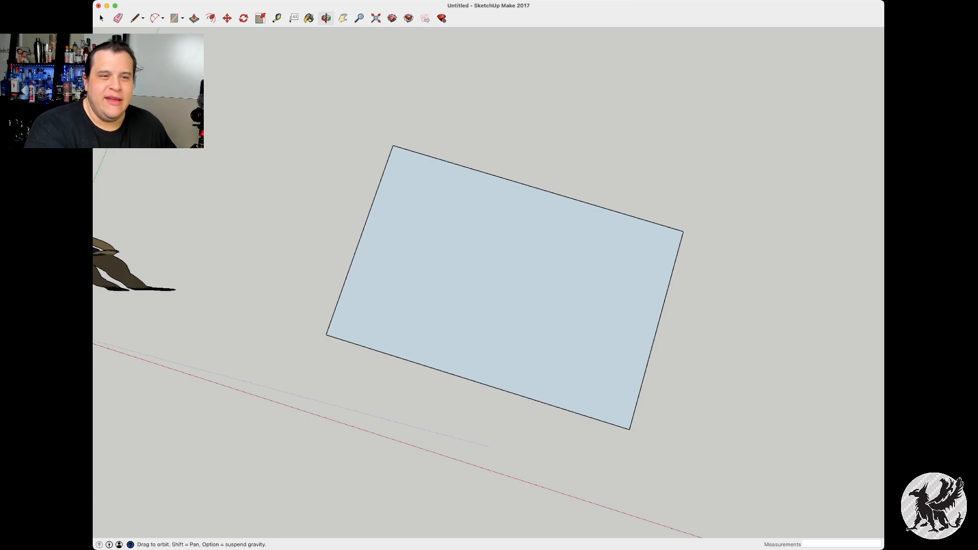
middle_drag(449, 341, 397, 235)
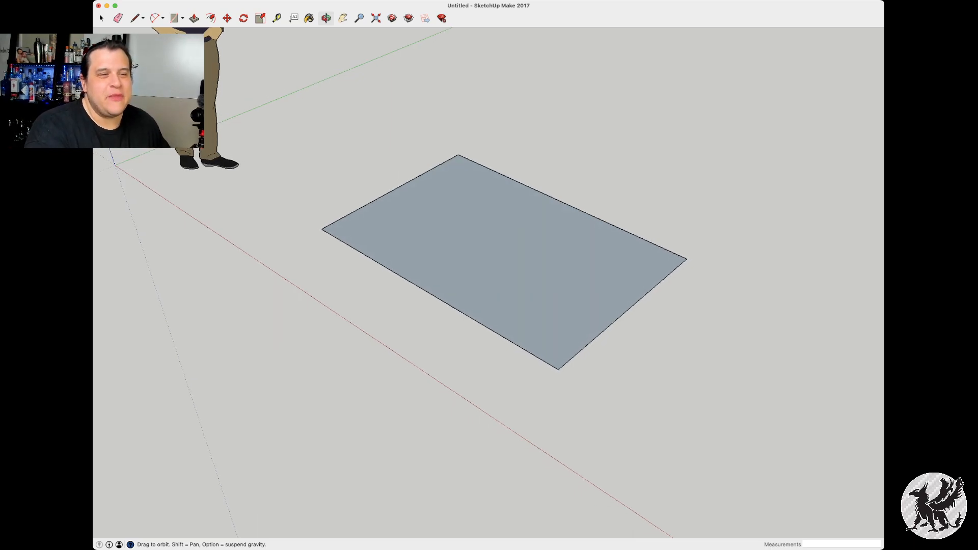
key(p)
click(504, 260)
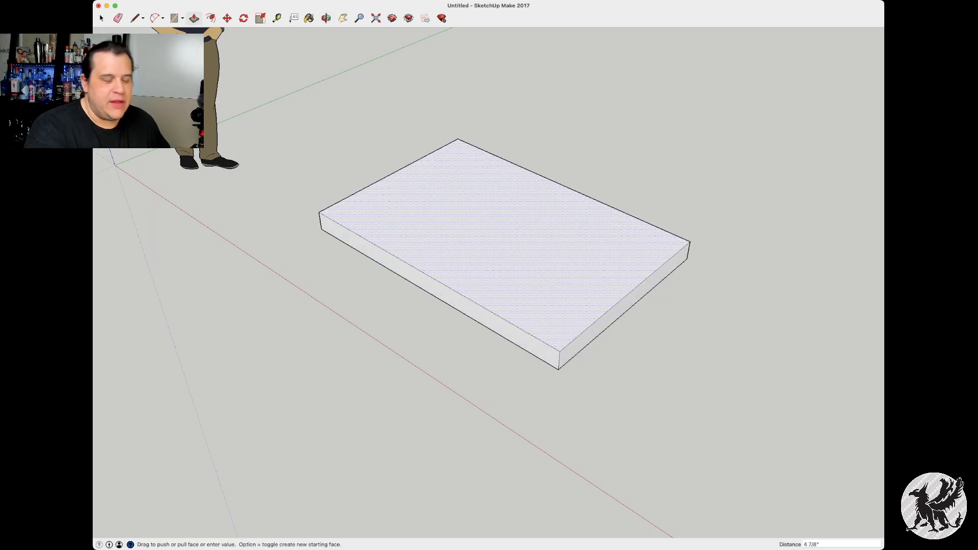
text(.75)
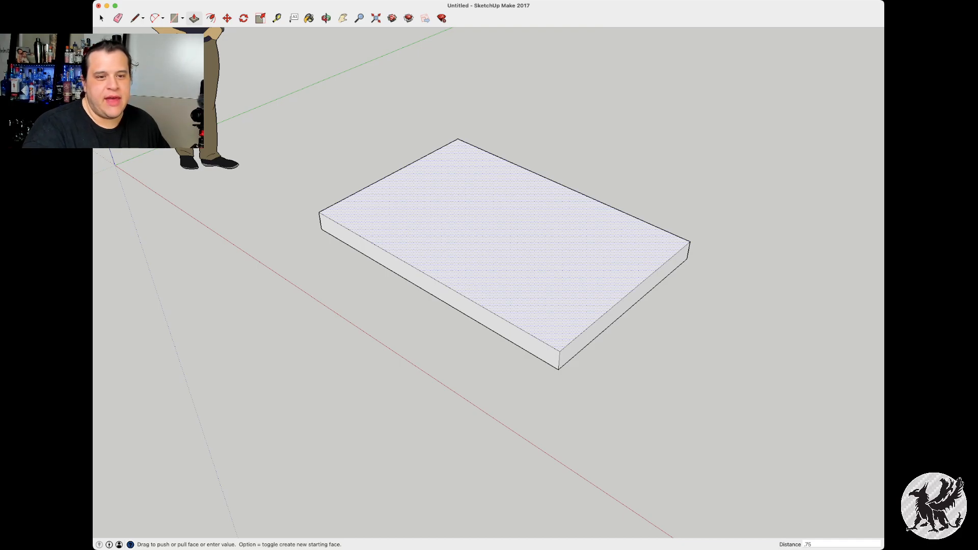
key(Return)
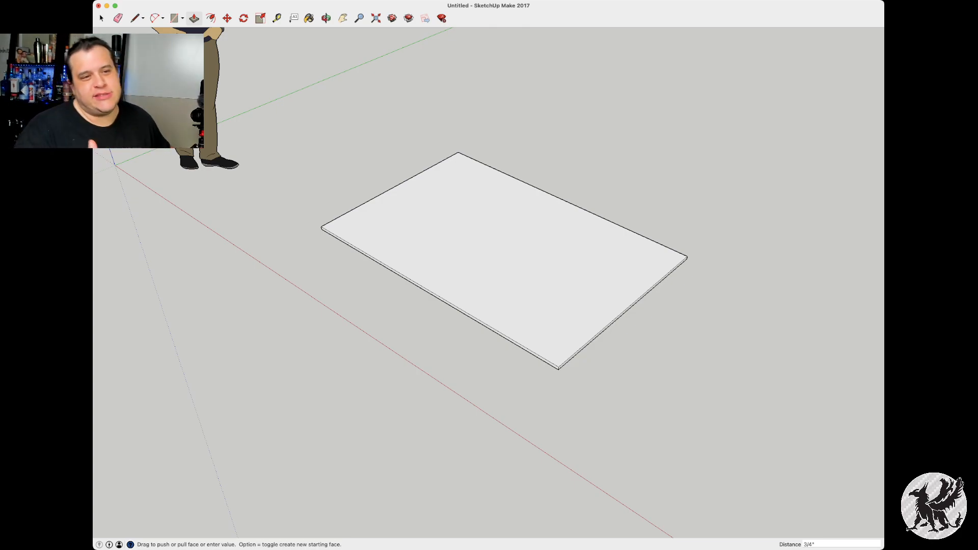
Select all of the tabletop slab's geometry and make it a component with the default settings
key(space)
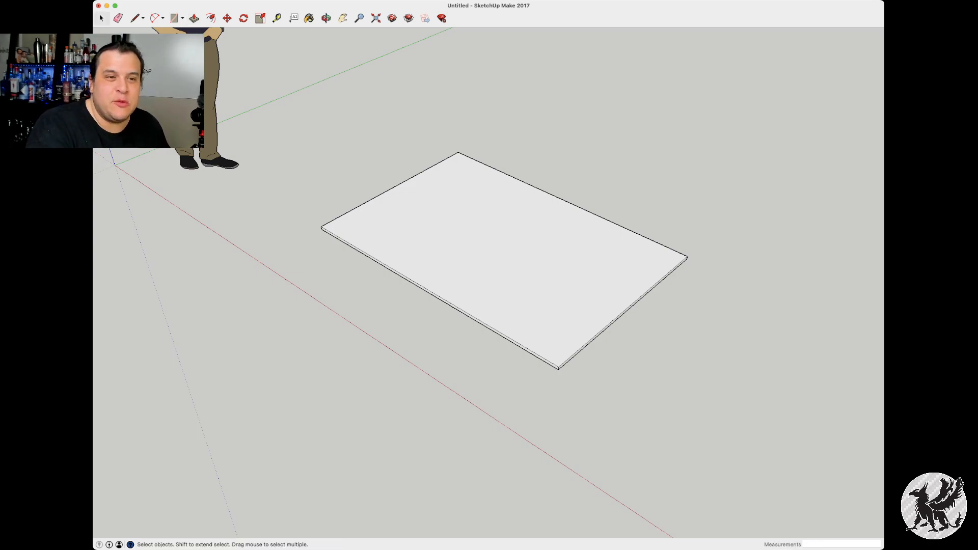
key(super+a)
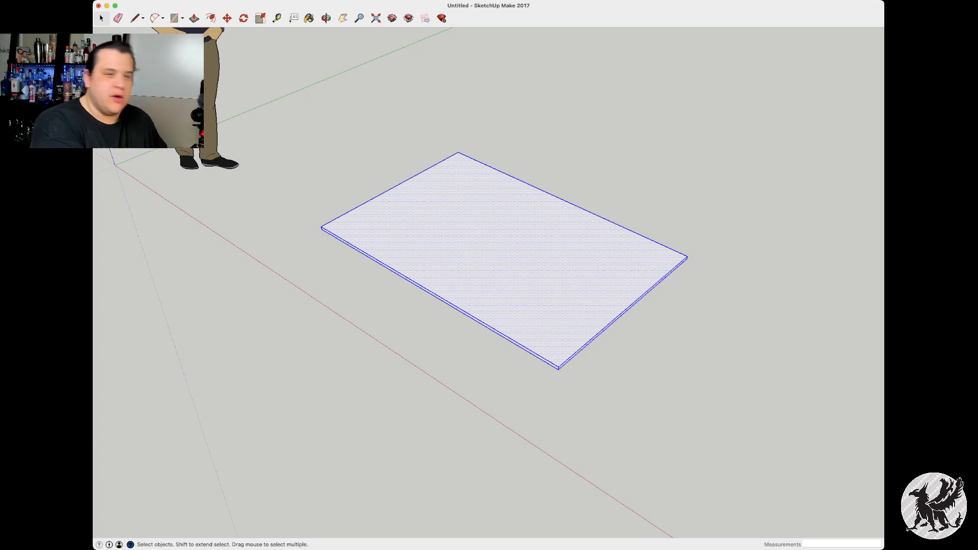
key(g)
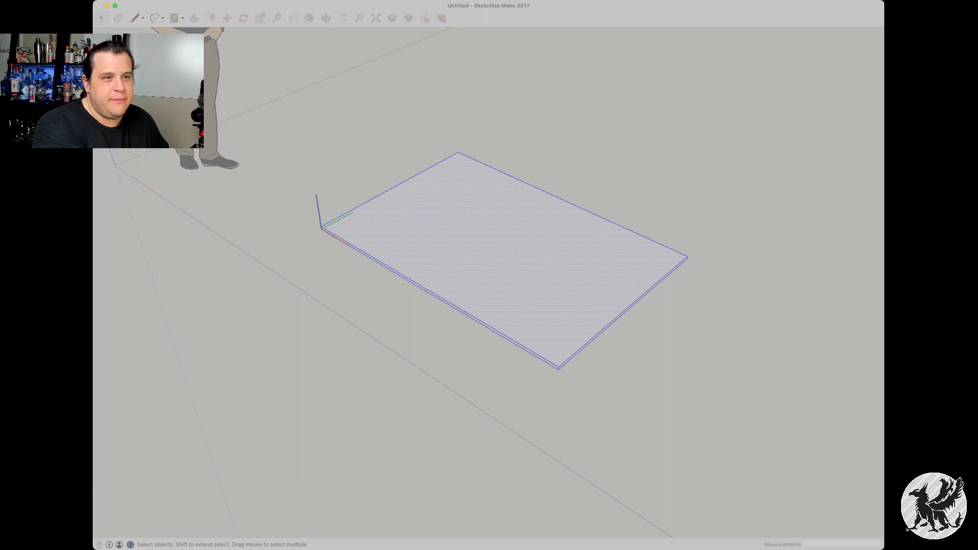
key(Return)
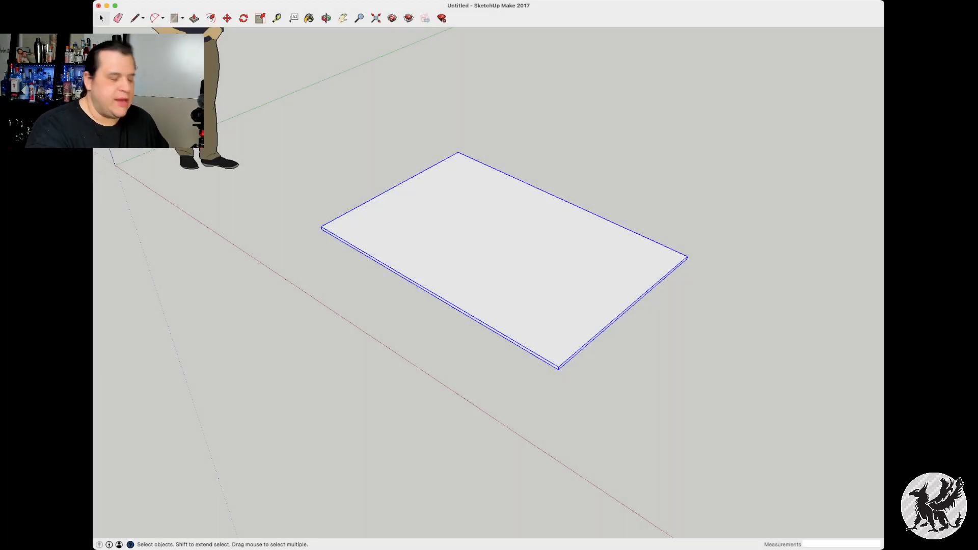
Draw a 3" by 0.71875" rectangle on the ground beside the tabletop as the base of a leg
shift+middle_drag(560, 265, 364, 205)
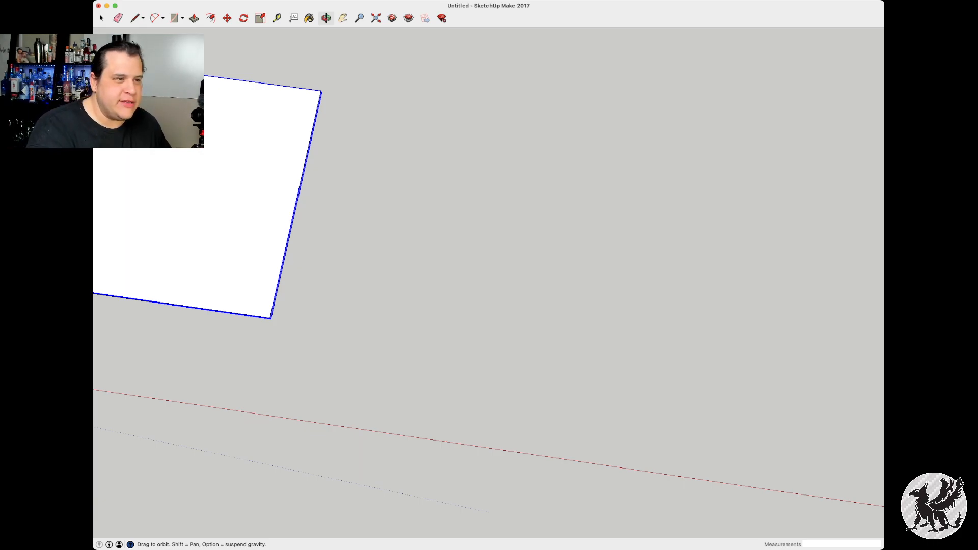
key(r)
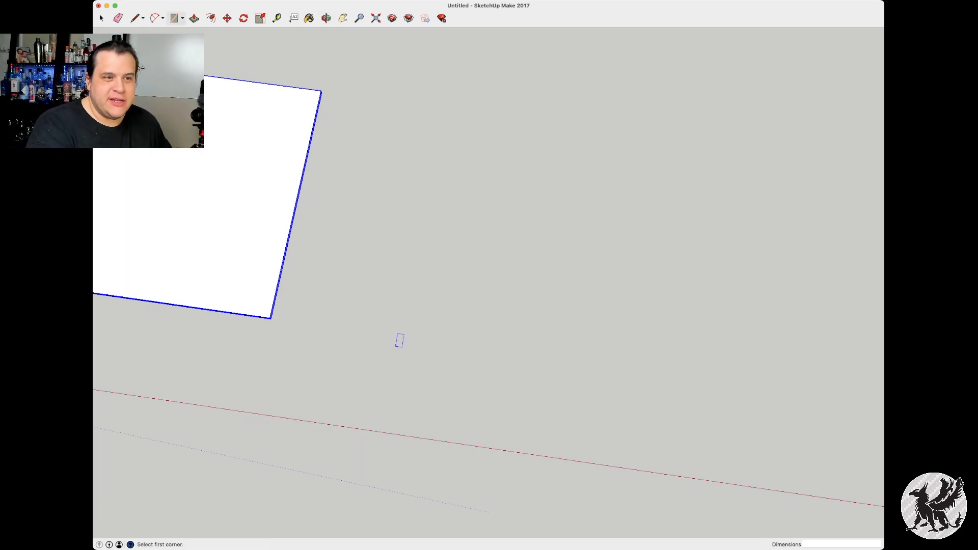
click(352, 330)
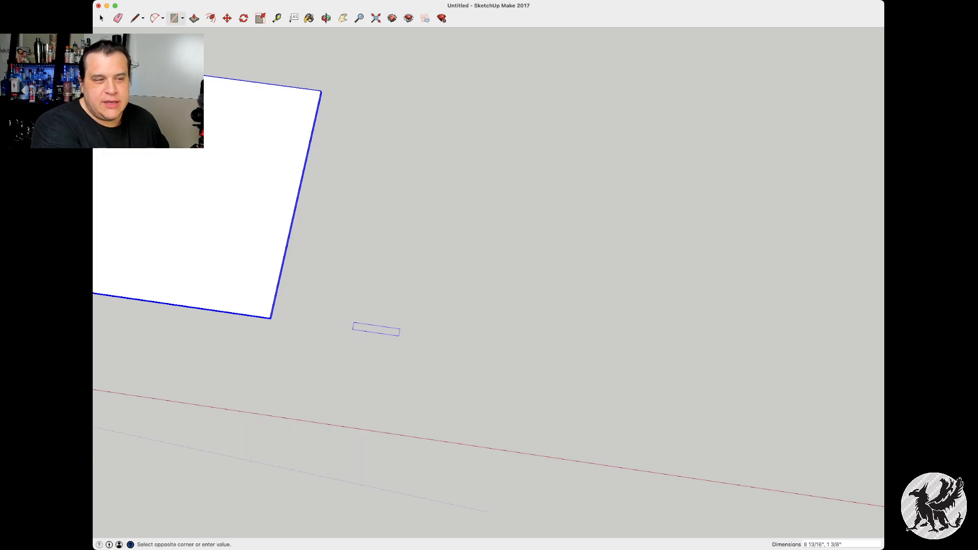
text(3")
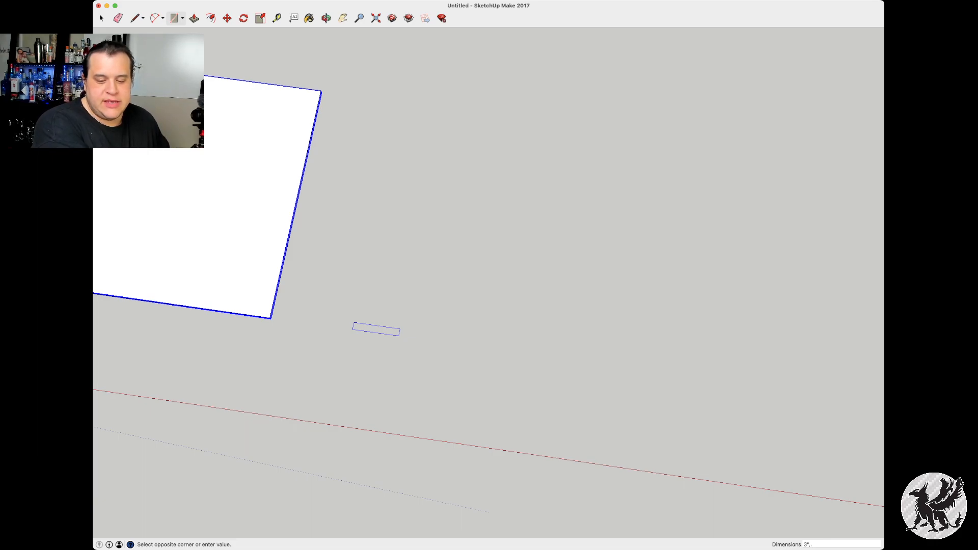
text(,.71875")
key(Return)
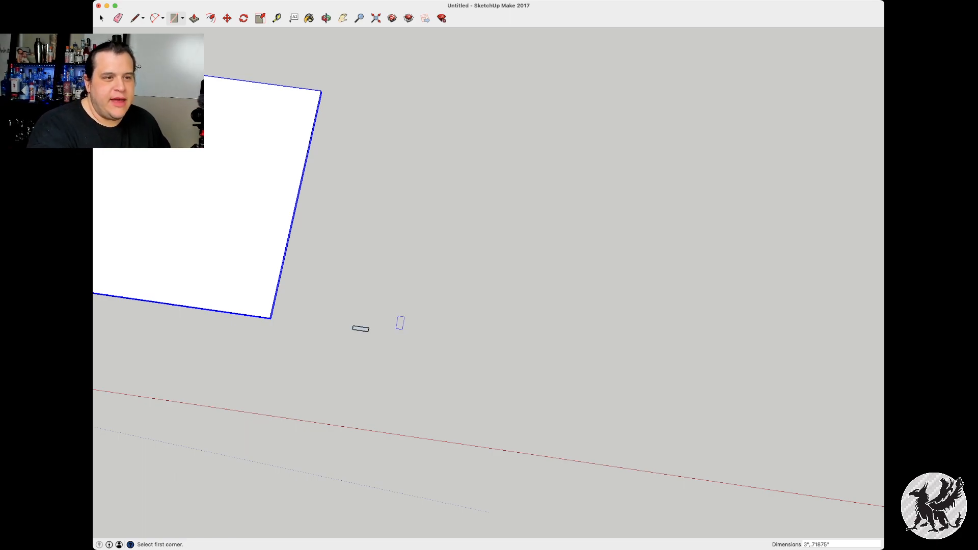
key(o)
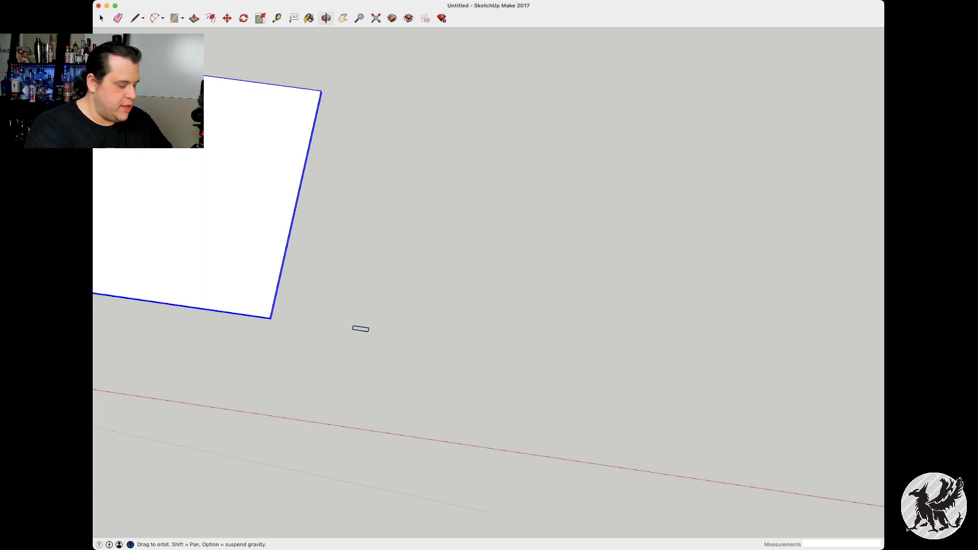
key(p)
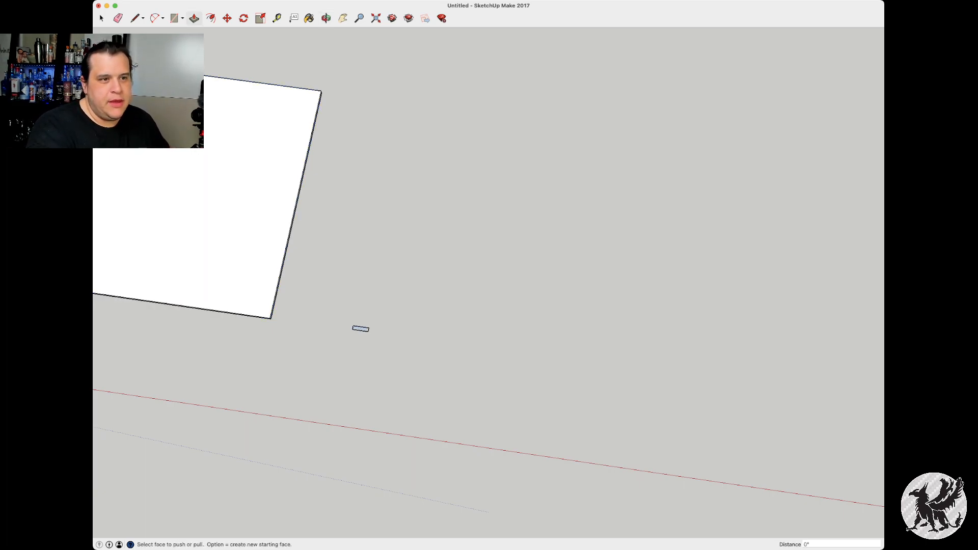
click(360, 328)
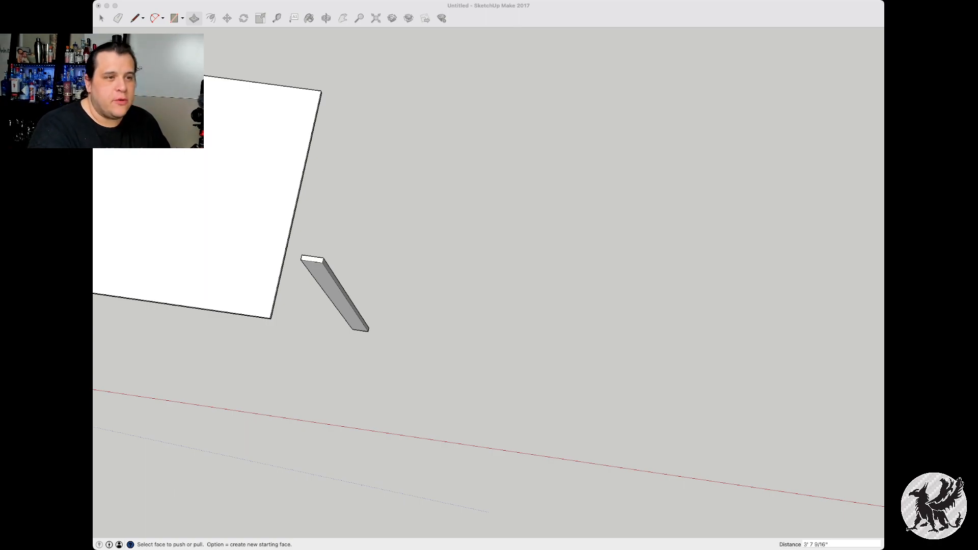
click(334, 294)
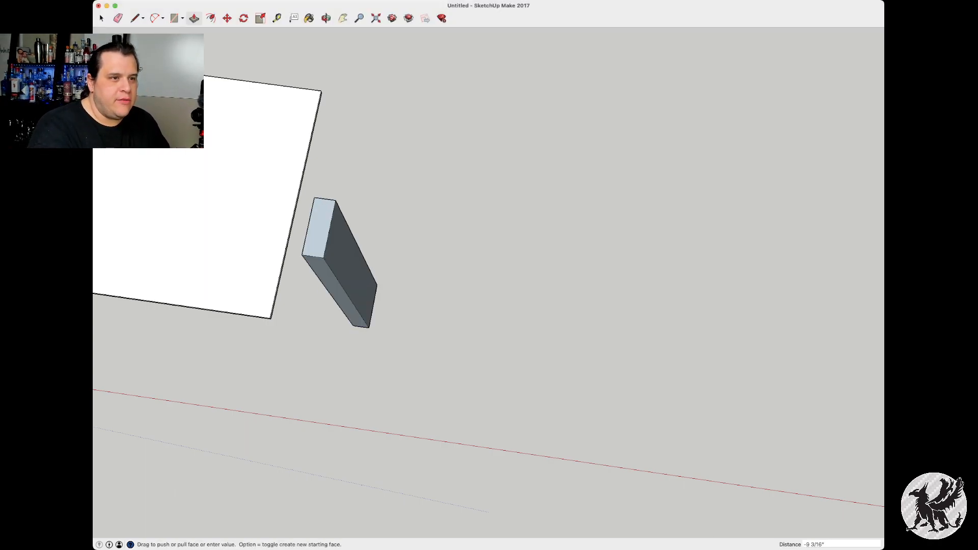
click(329, 330)
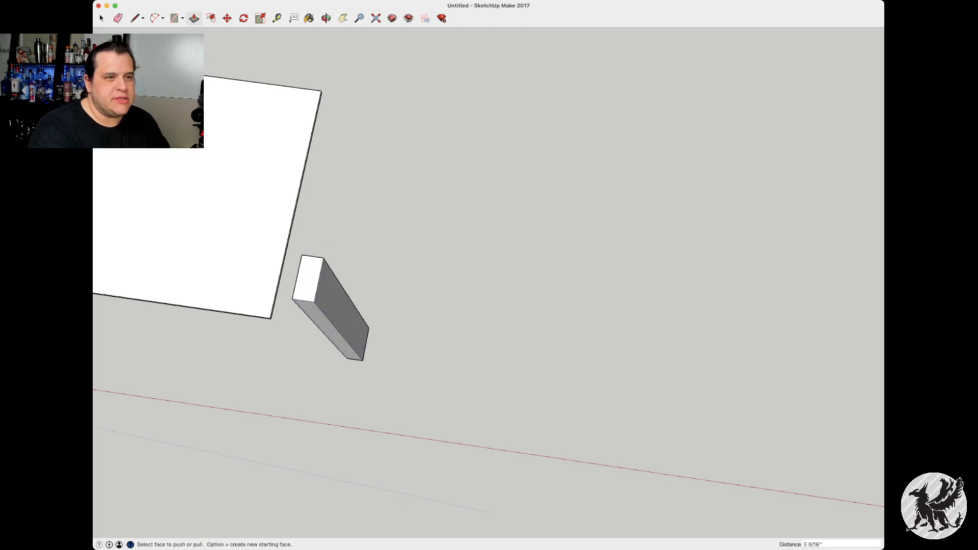
key(super+z)
key(super+z)
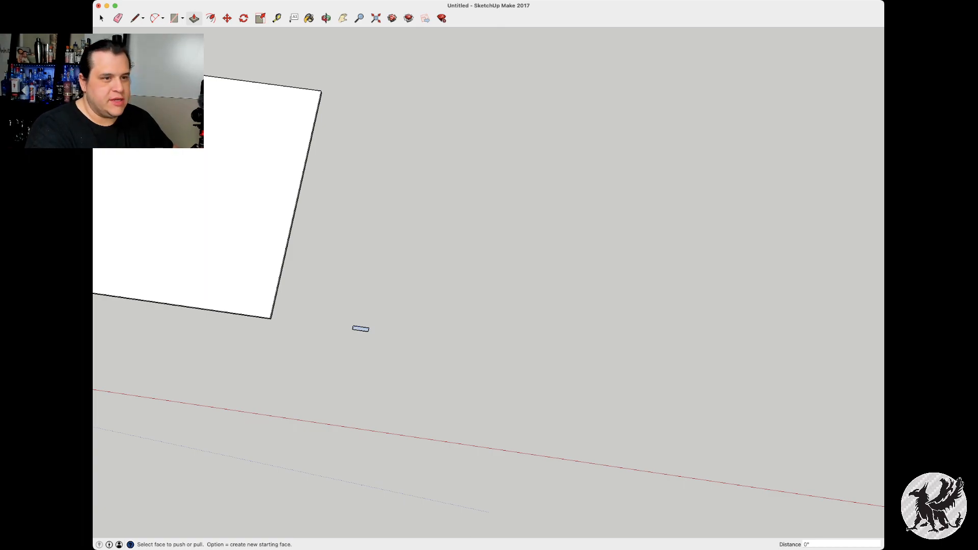
Push/Pull the small leg rectangle upward to a height of 29.25"
click(360, 329)
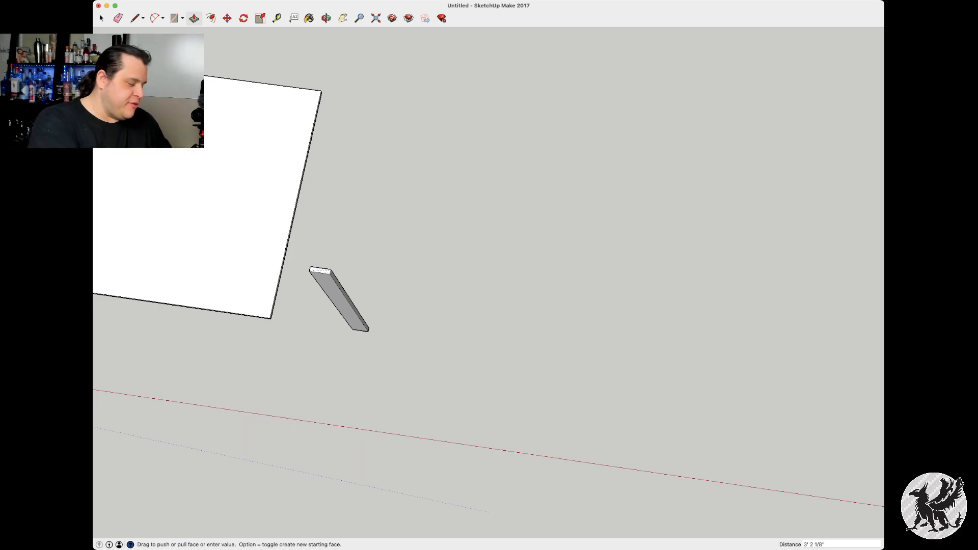
text(29.25)
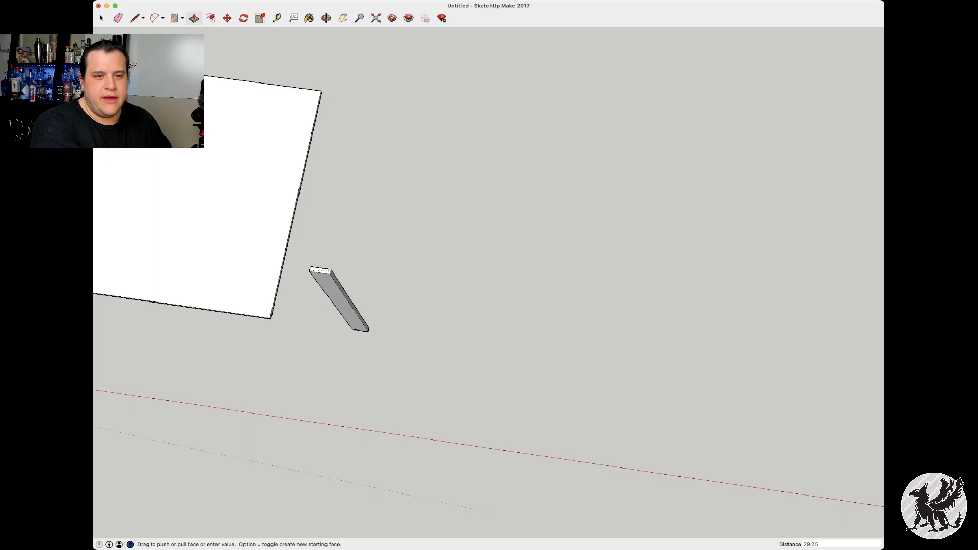
text(")
key(Return)
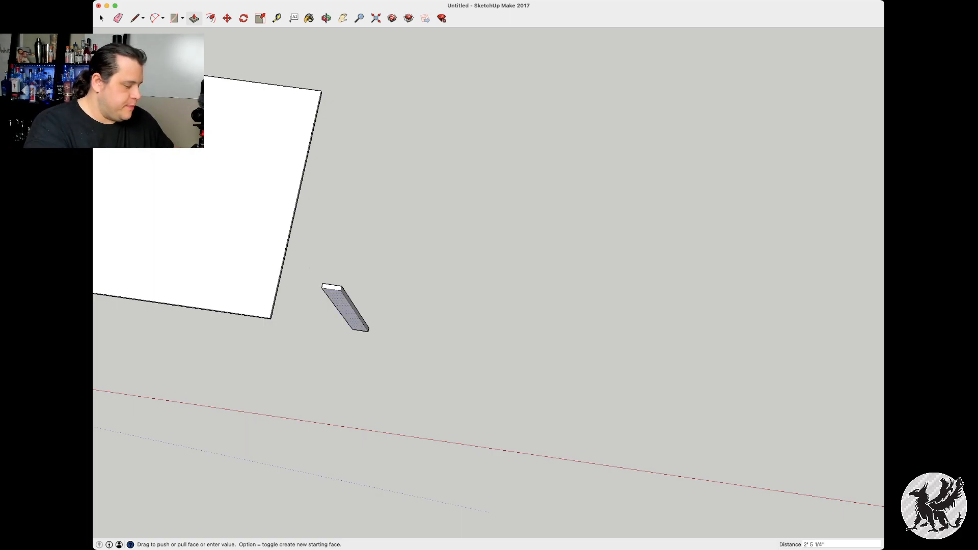
Select all of the leg board's geometry and make it a component with the default settings
key(o)
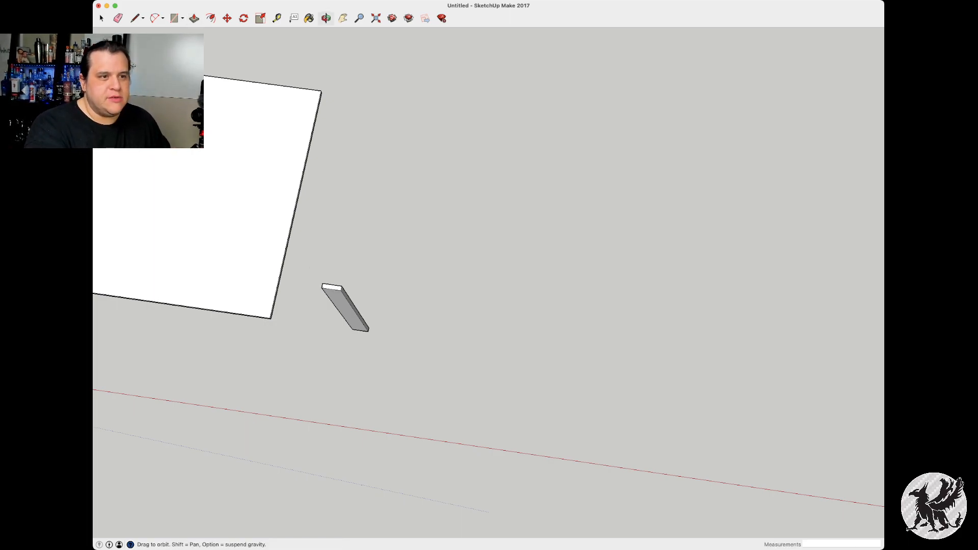
drag(488, 356, 475, 260)
key(space)
triple_click(341, 270)
key(g)
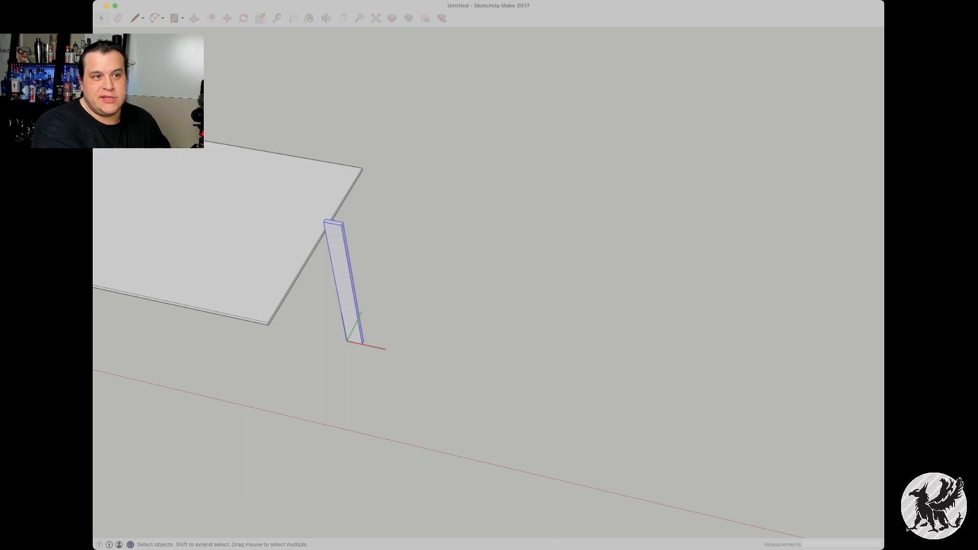
key(Return)
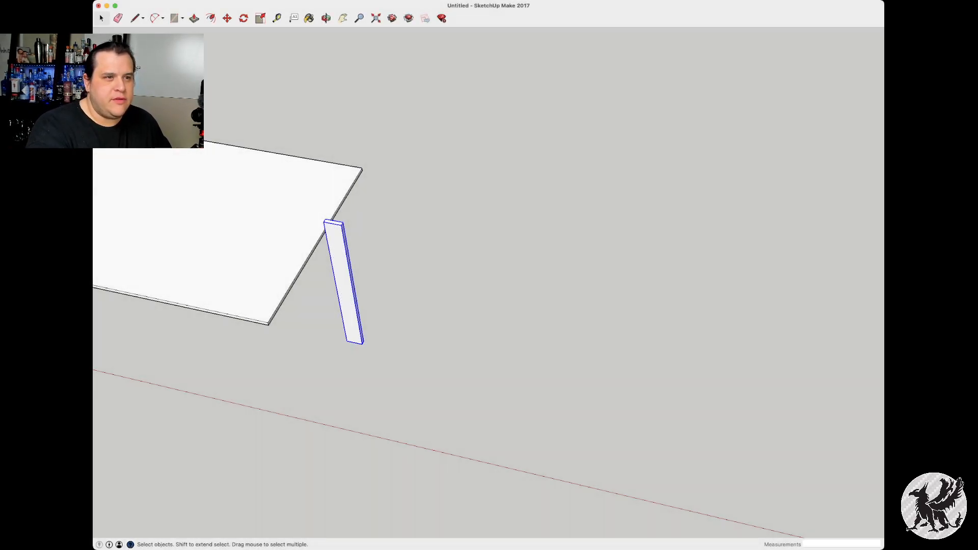
Place a copy of the leg board beside the original and rotate the copy 90 degrees about the vertical axis
key(super+v)
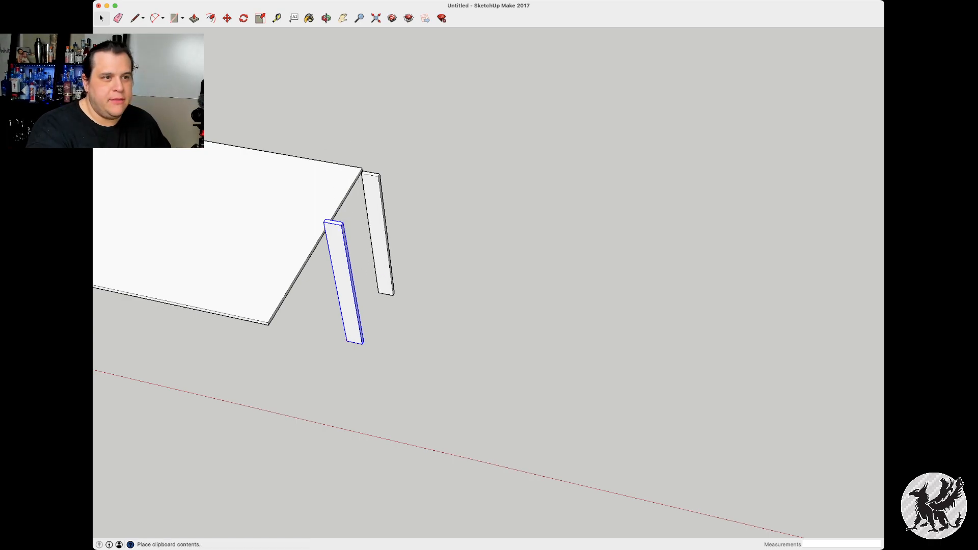
click(415, 391)
middle_drag(415, 391, 433, 489)
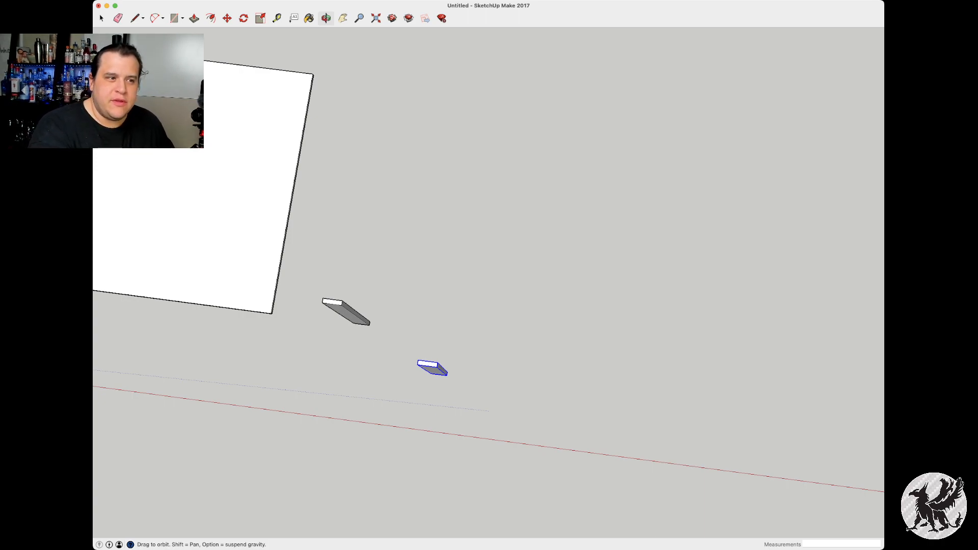
key(q)
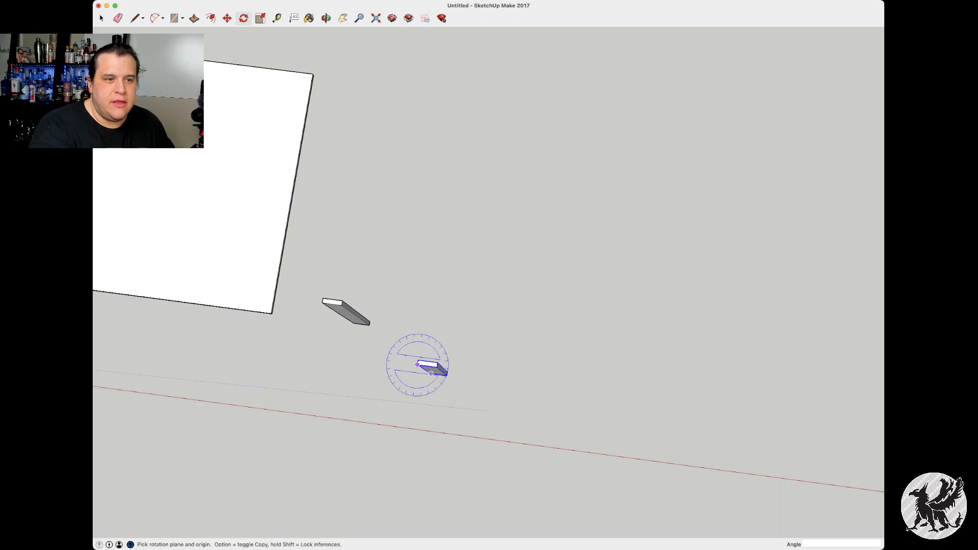
click(417, 365)
click(431, 373)
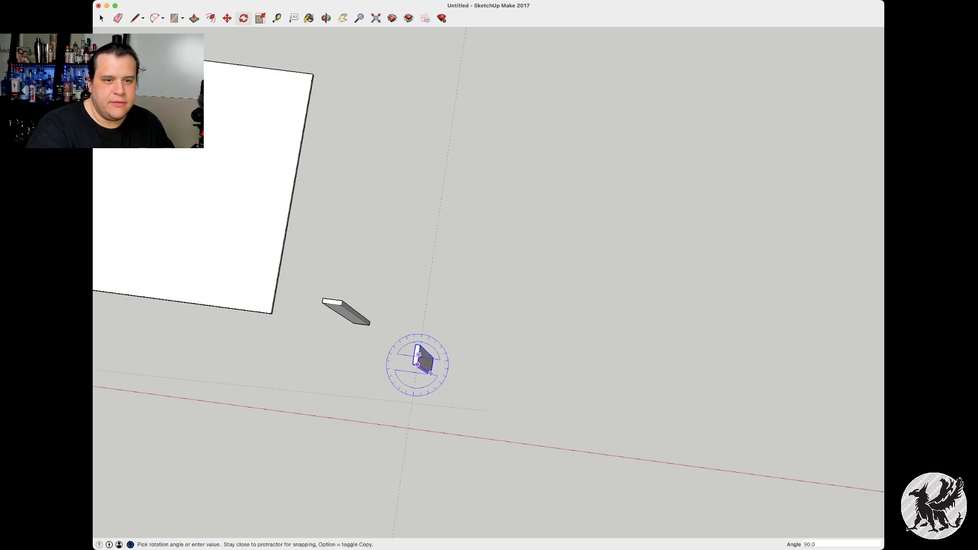
click(416, 362)
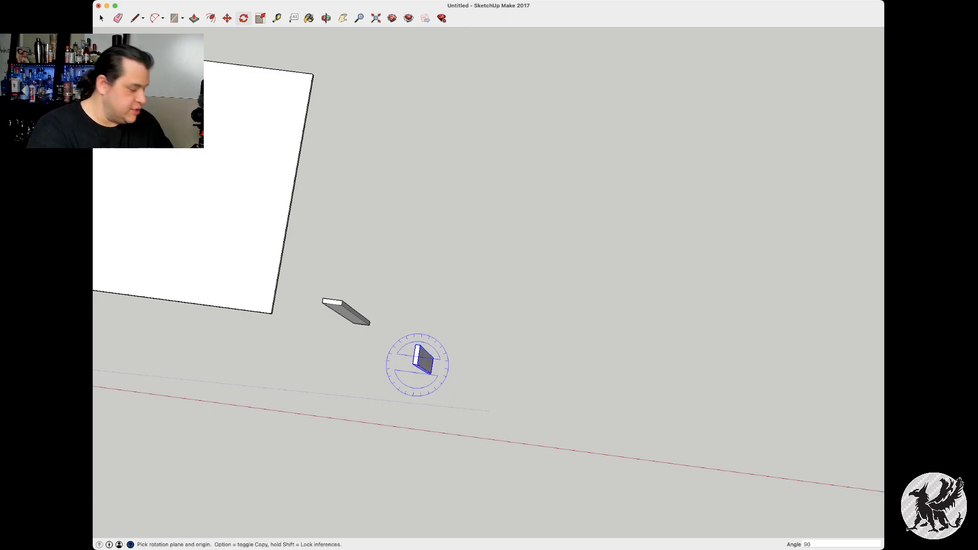
Move the rotated board by its outer top corner onto the first board's back corner, forming an L-shaped leg
key(m)
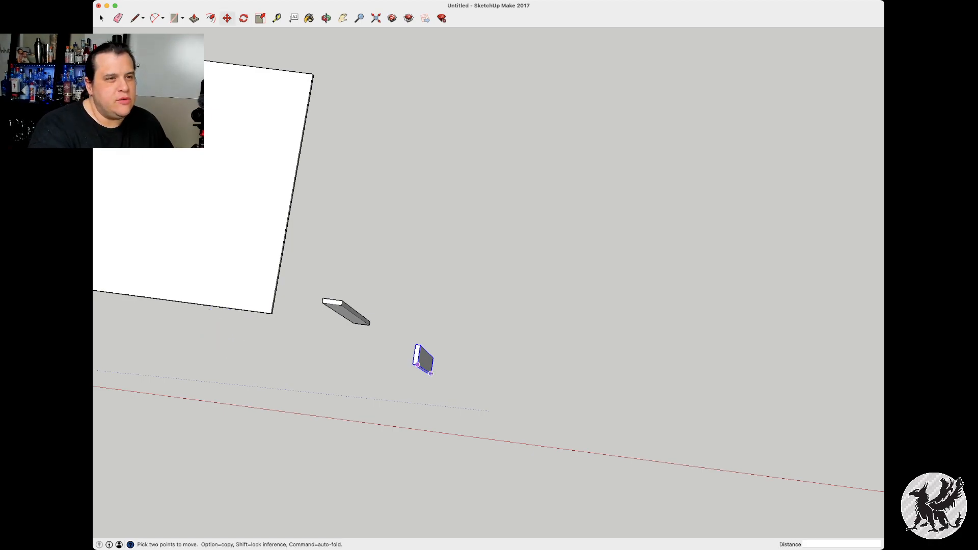
click(417, 365)
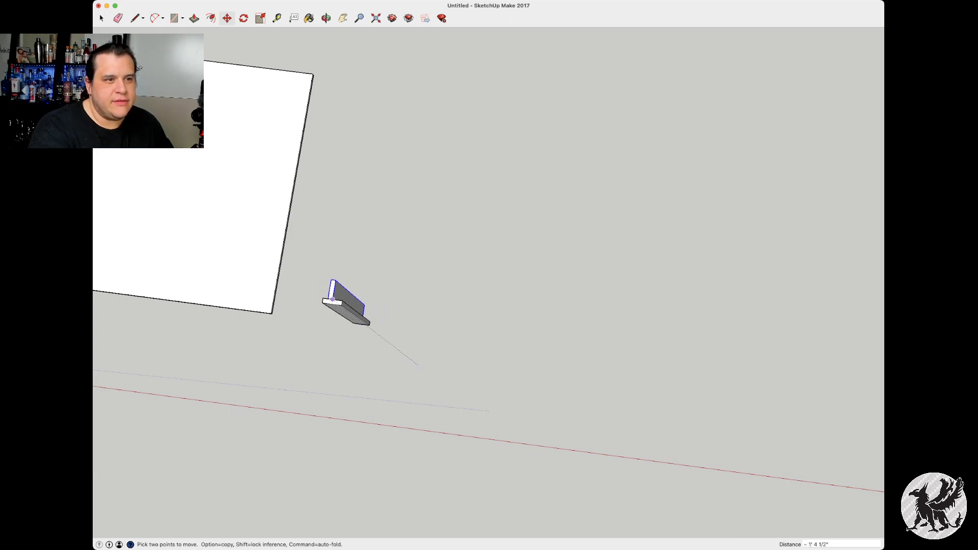
click(325, 275)
key(q)
key(m)
scroll(322, 276, up, 3)
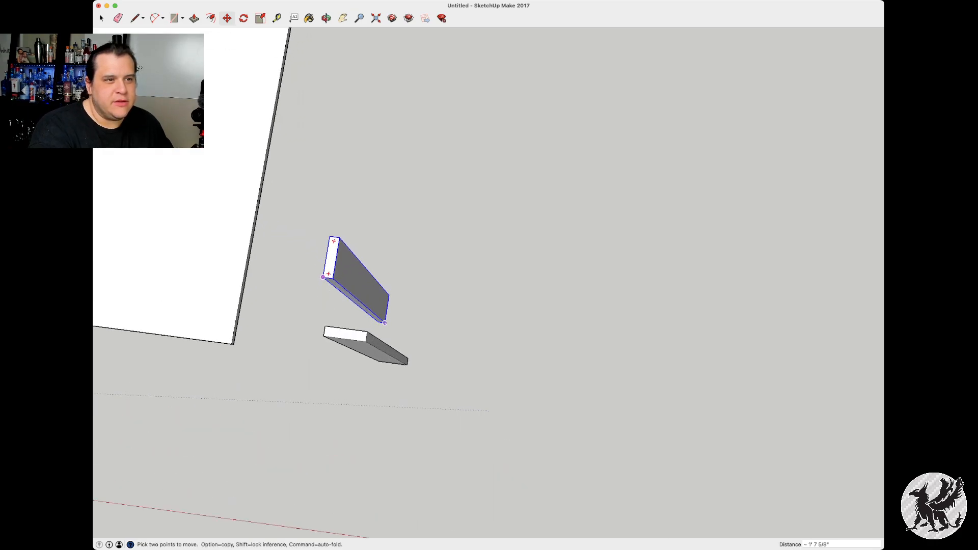
click(322, 277)
click(324, 325)
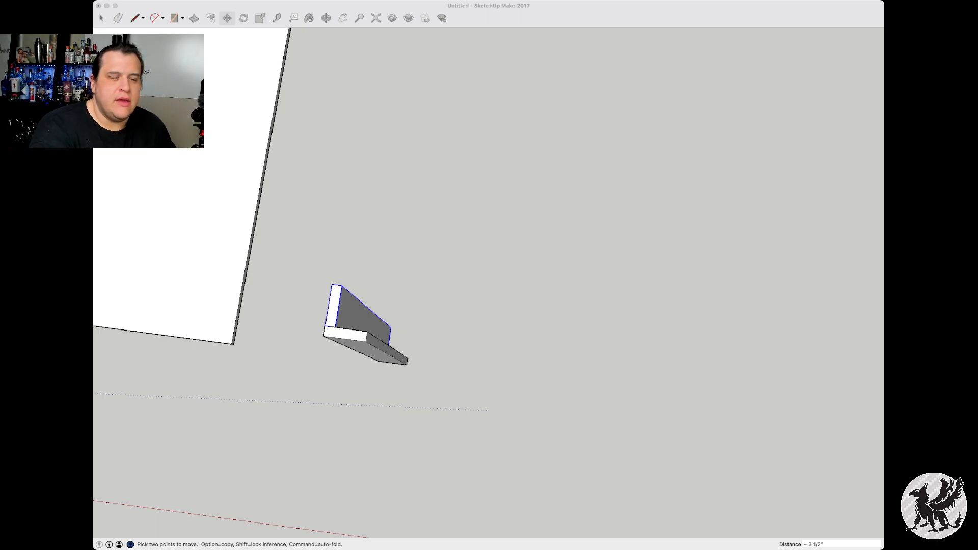
click(701, 147)
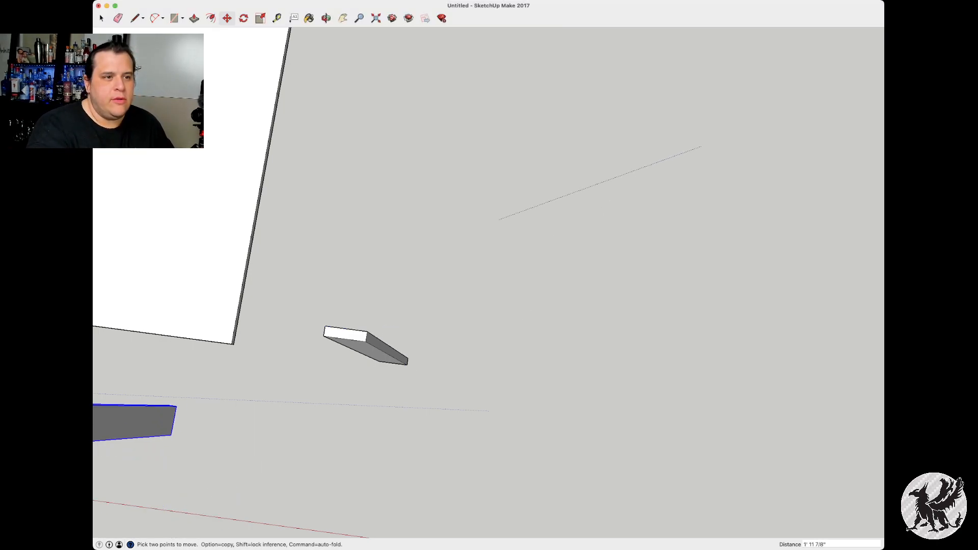
click(675, 105)
key(super+z)
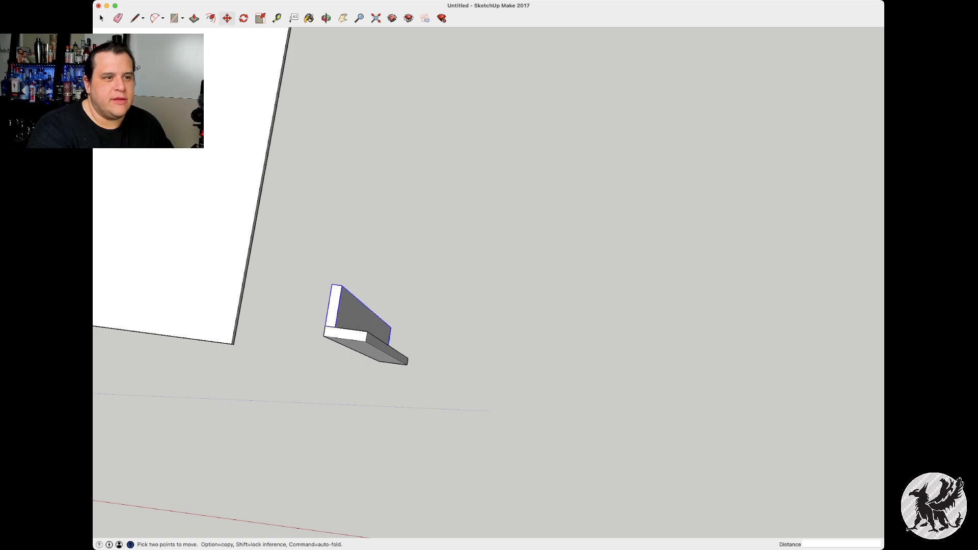
Select both boards of the L-shaped leg and combine them into one component with the default settings
key(space)
click(366, 344)
double_click(365, 345)
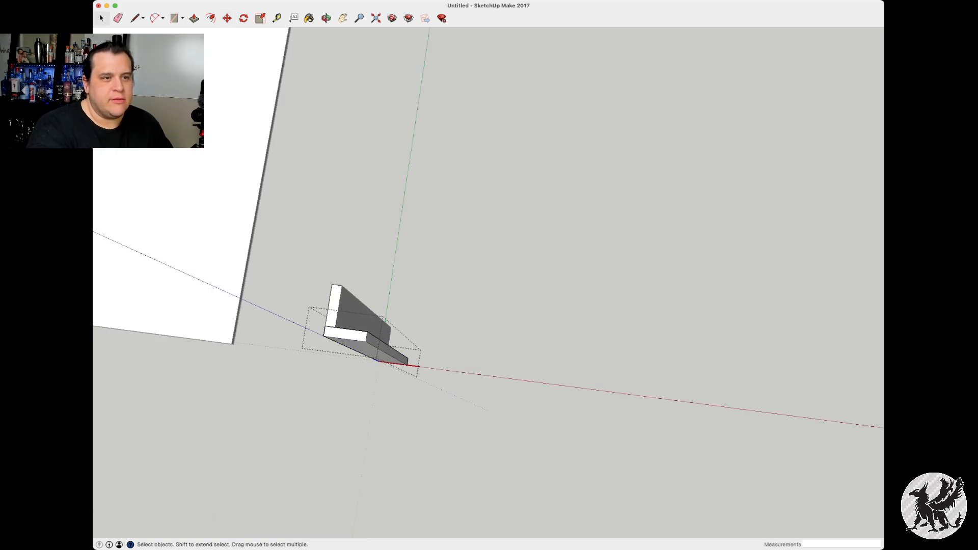
key(Escape)
click(366, 346)
shift+click(360, 317)
key(g)
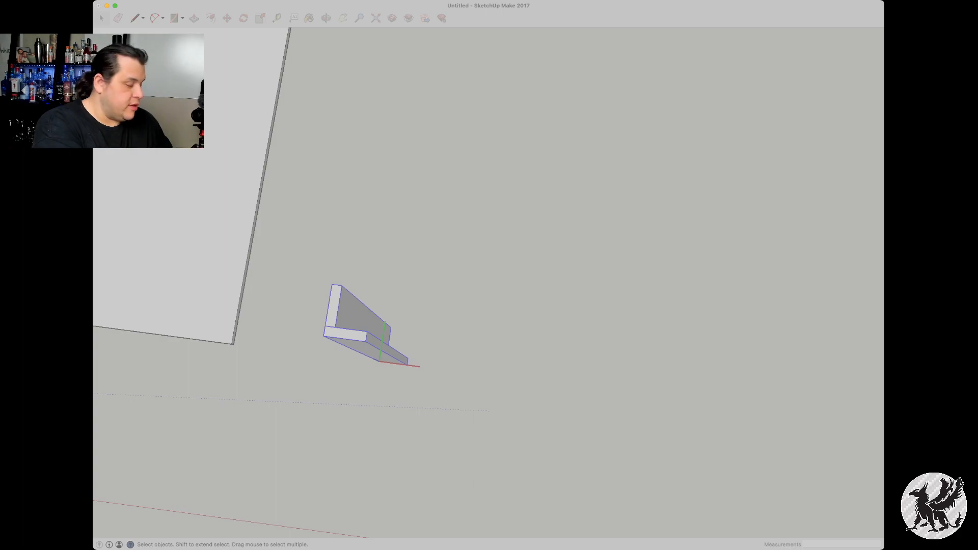
key(Return)
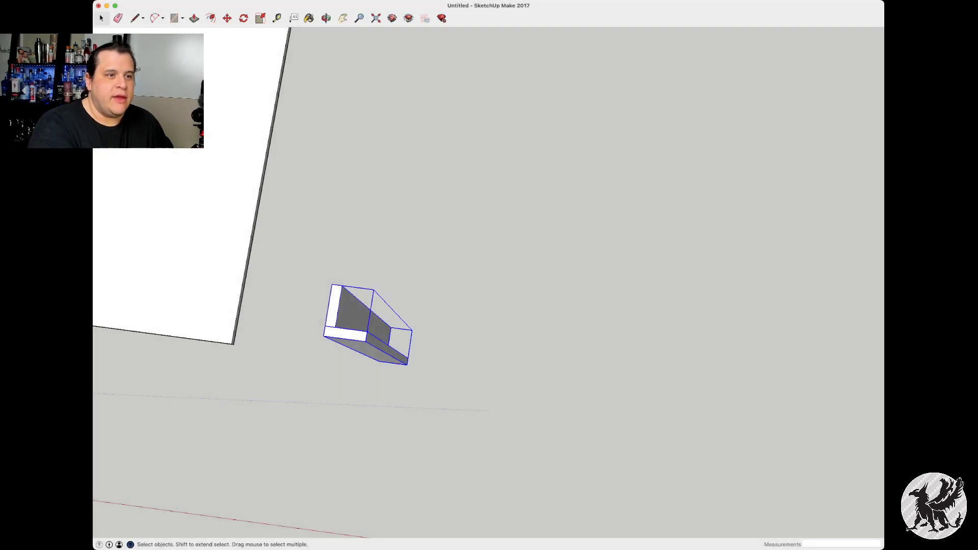
Place a copy of the L-shaped leg beside the original and mirror it along the red axis
scroll(443, 354, down, 5)
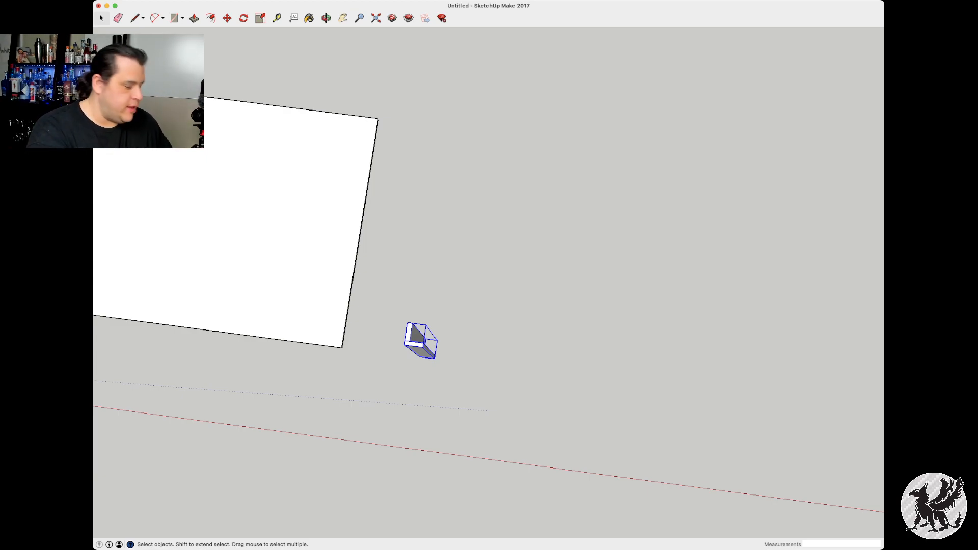
key(super+v)
click(564, 344)
Snap the mirrored leg's outer corner to the original leg's outer corner, and move it 6' away along the red axis
key(m)
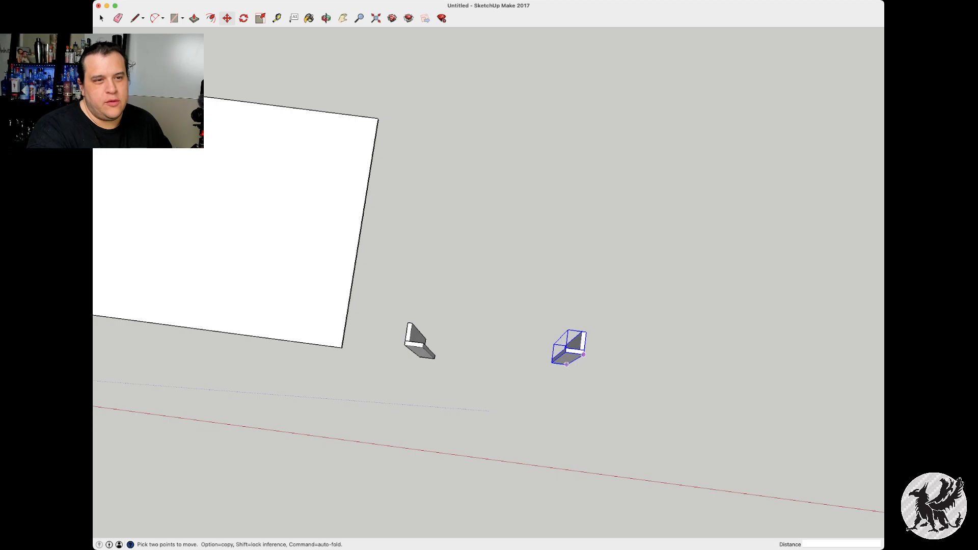
click(584, 354)
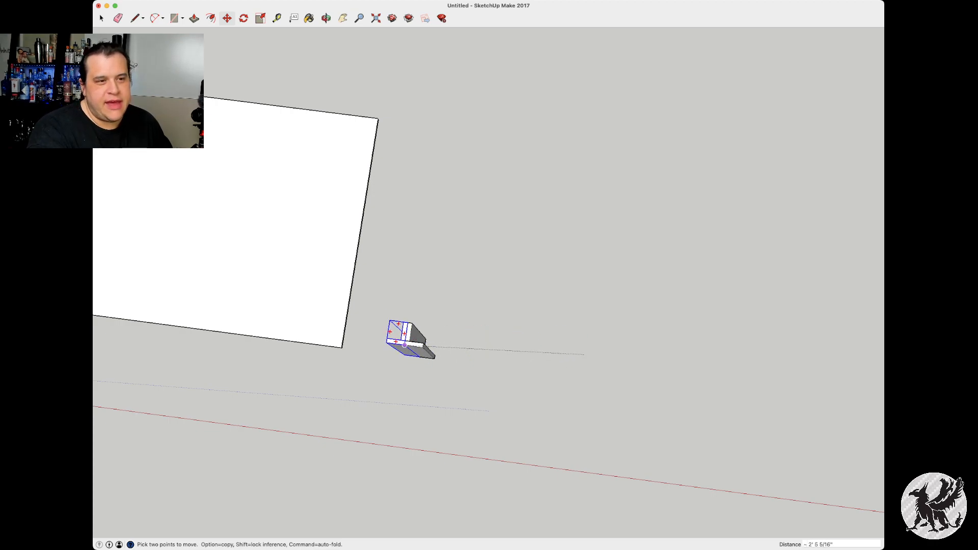
click(405, 345)
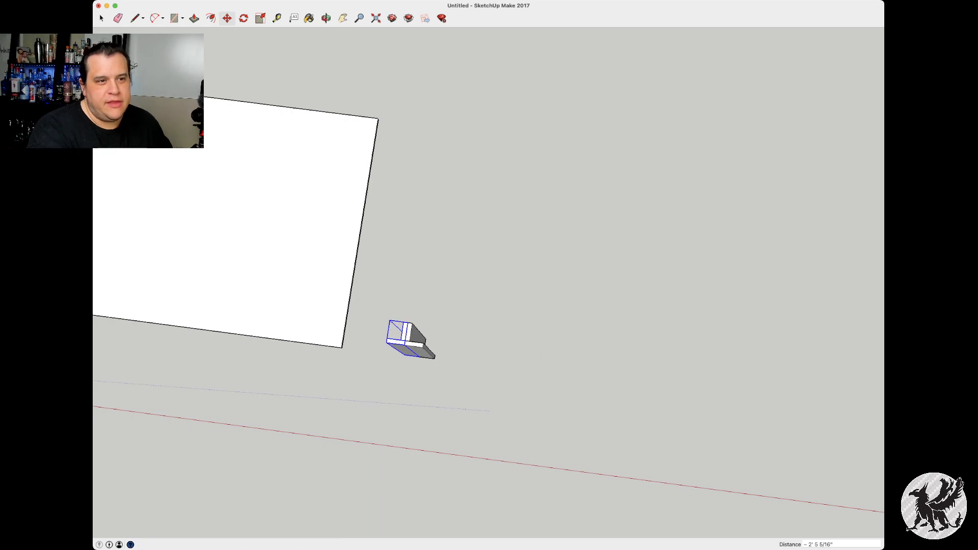
click(405, 345)
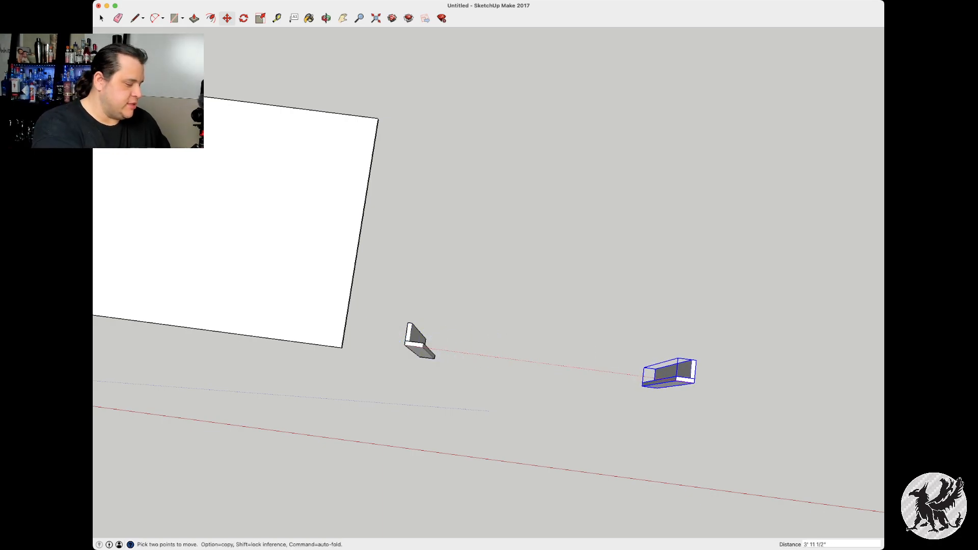
text(6)
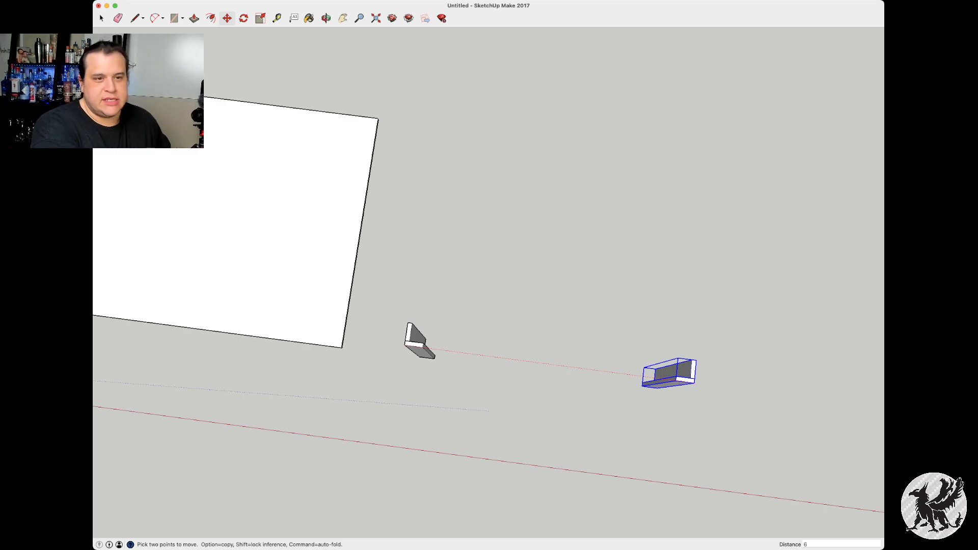
key(Return)
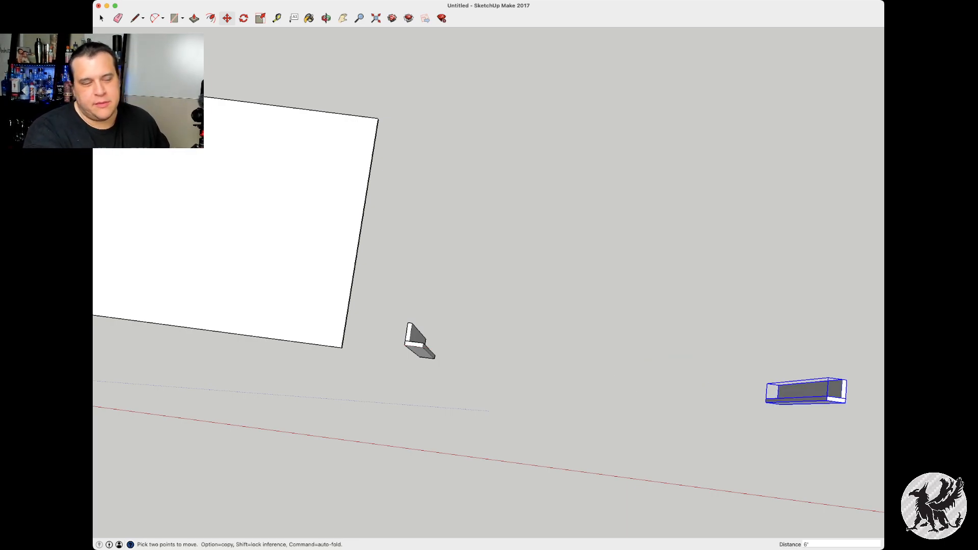
Copy both L-shaped legs, place the pair behind the originals and mirror it along the green axis
key(space)
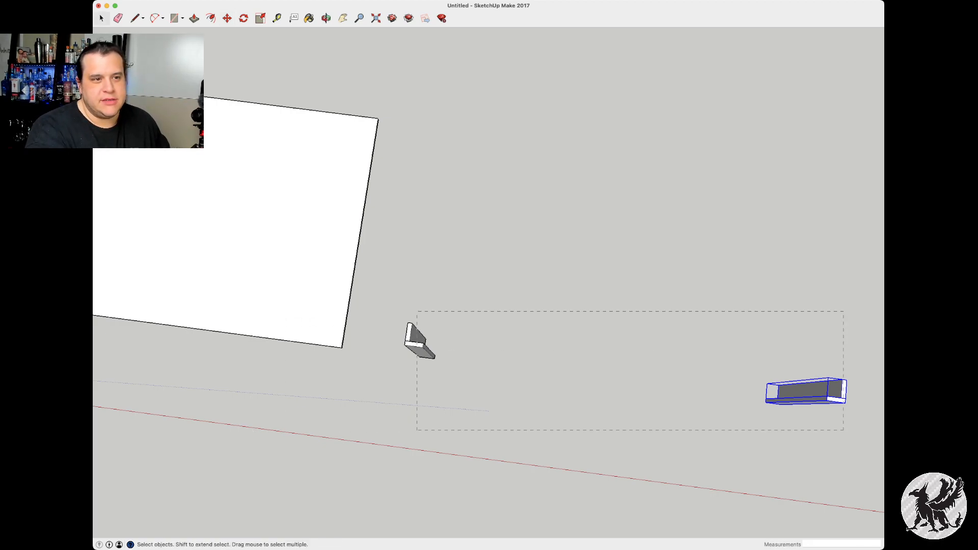
drag(410, 305, 411, 306)
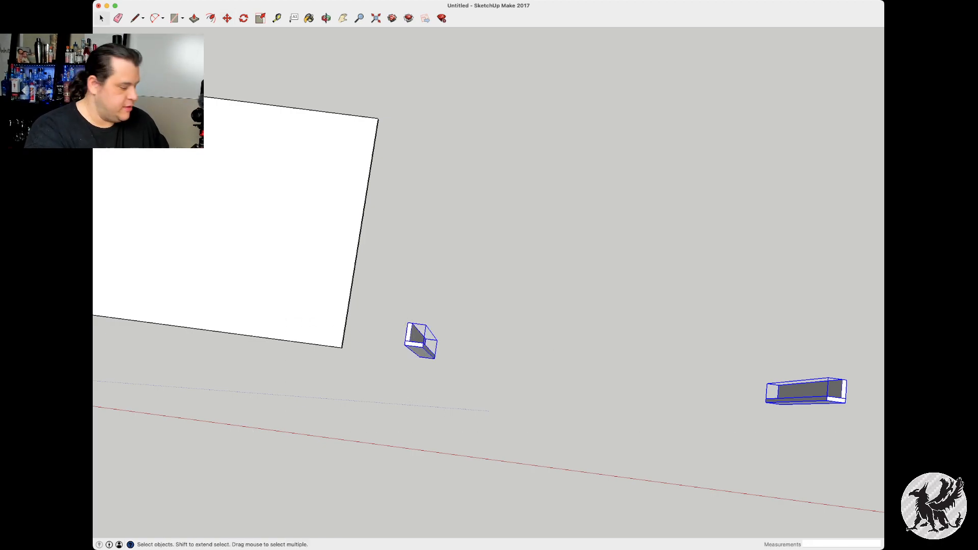
key(super+v)
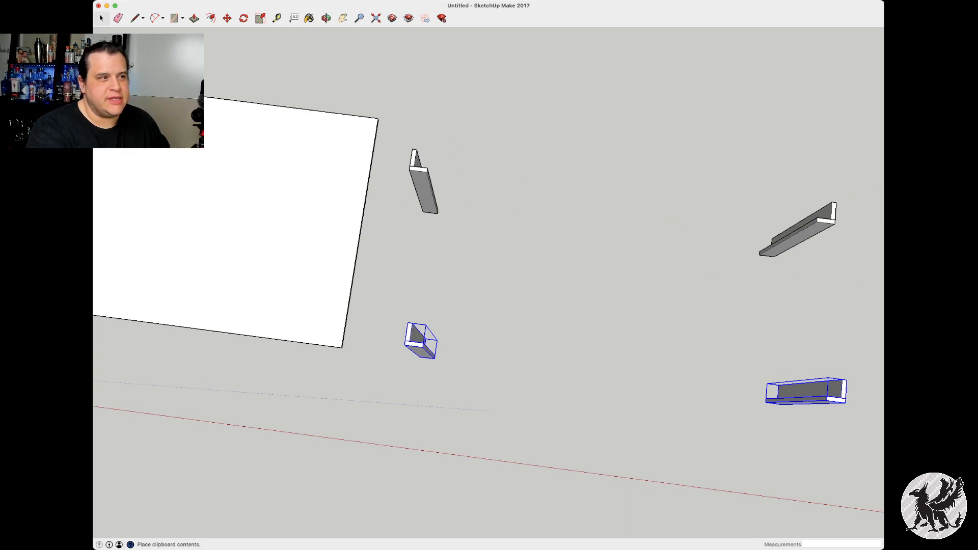
click(476, 210)
Align the mirrored pair's outer corner with the original leg's outer corner and move the pair 4' away along the green axis
key(m)
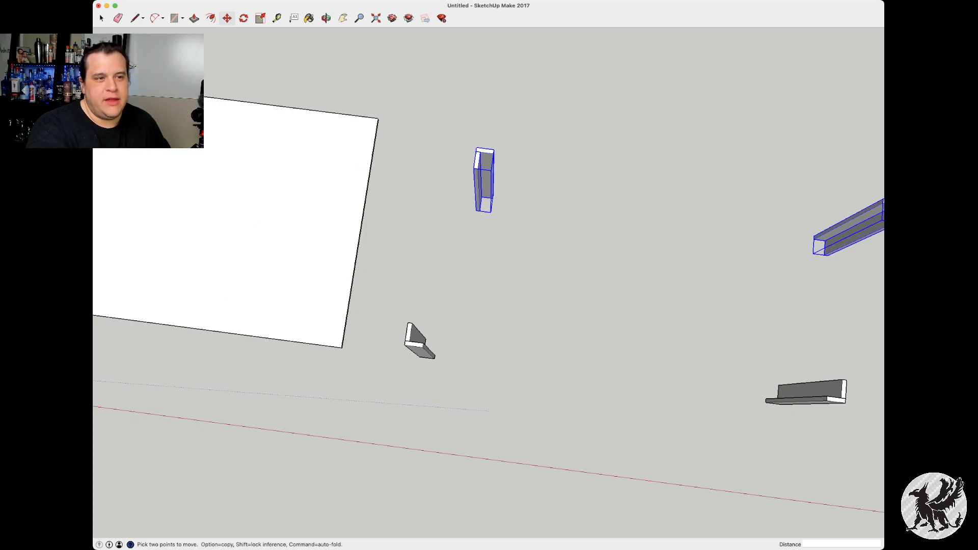
click(476, 147)
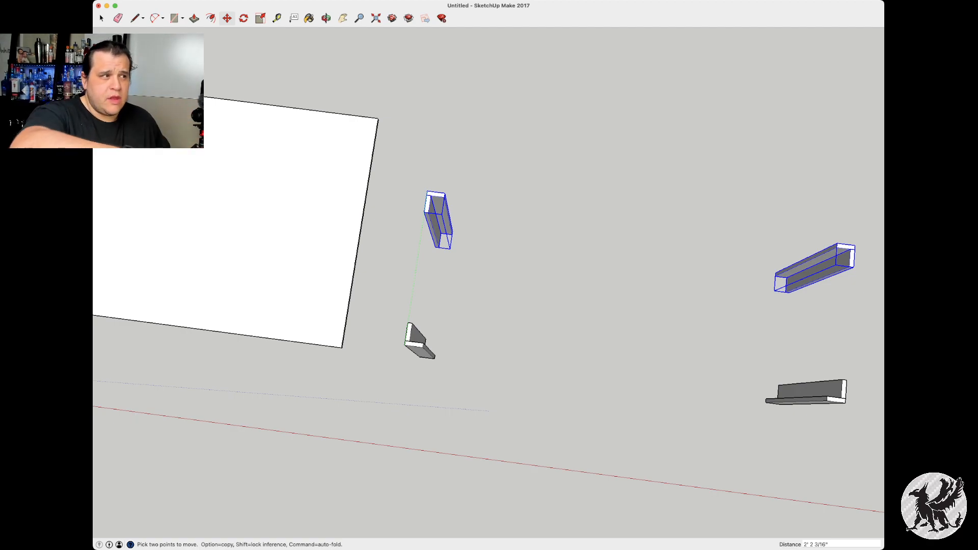
text(4)
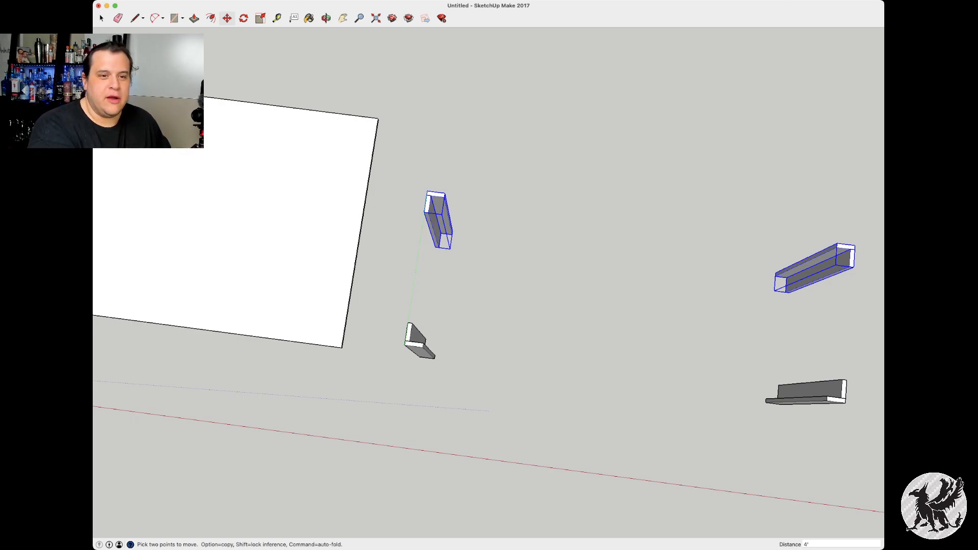
key(Return)
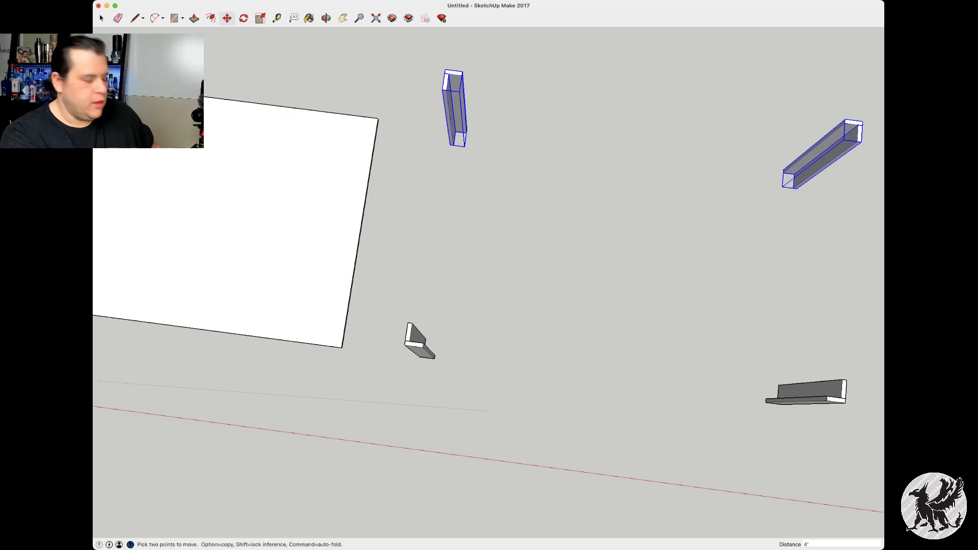
middle_drag(284, 289, 268, 237)
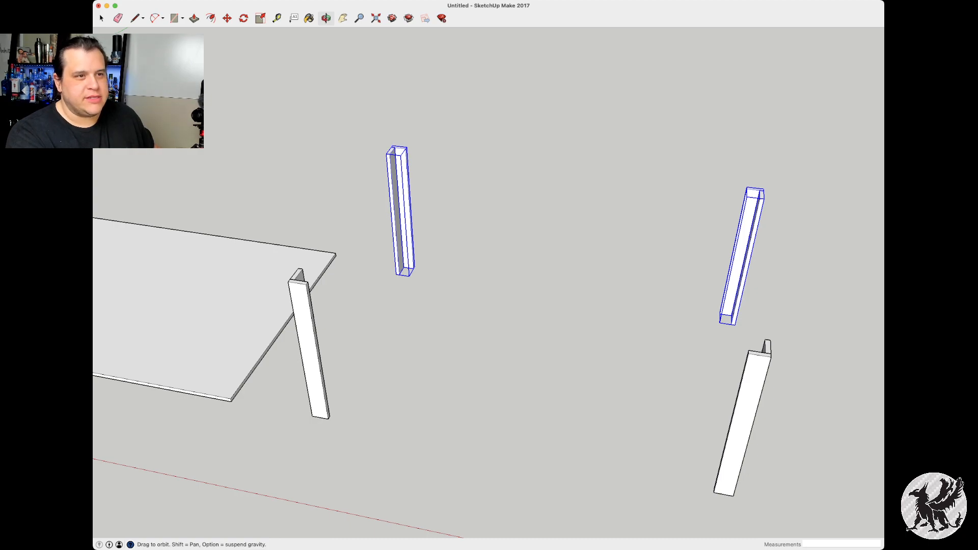
key(space)
click(219, 306)
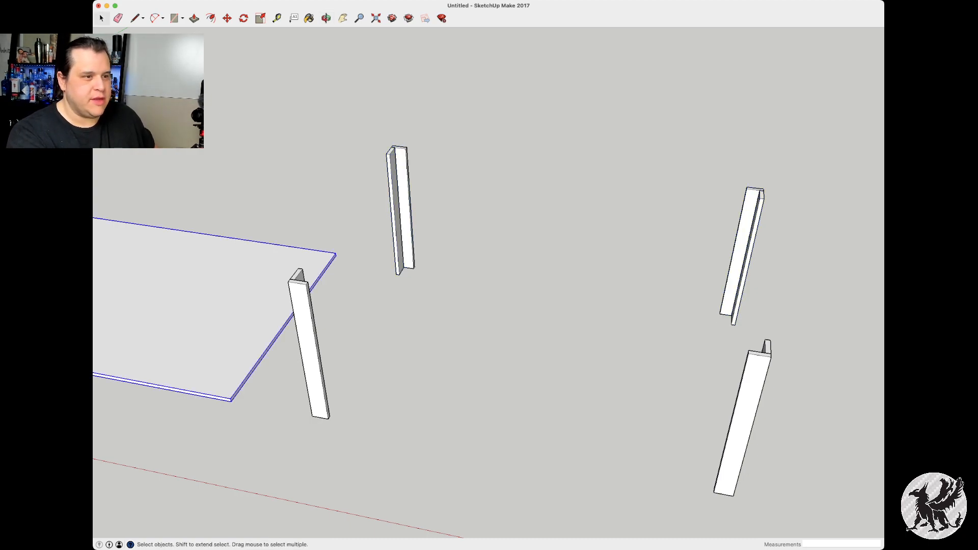
key(m)
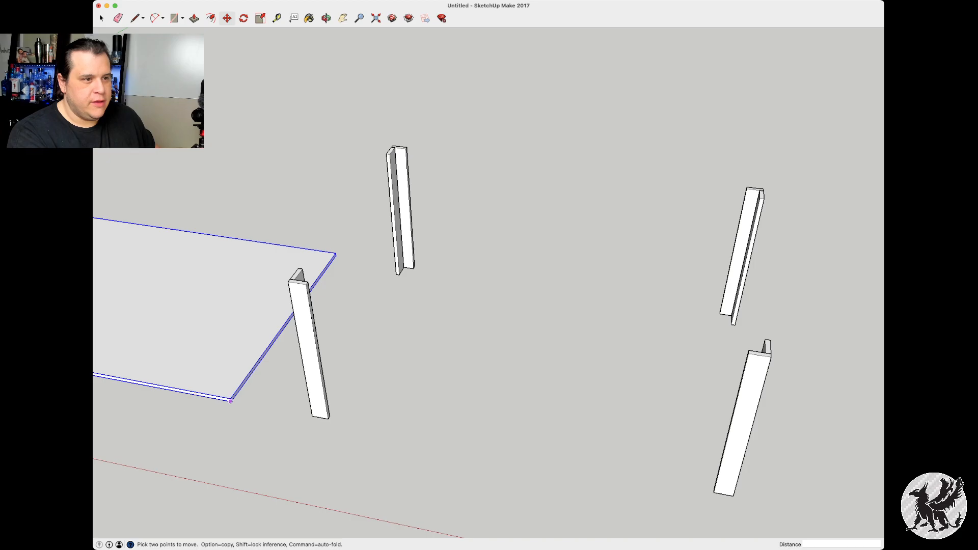
click(231, 401)
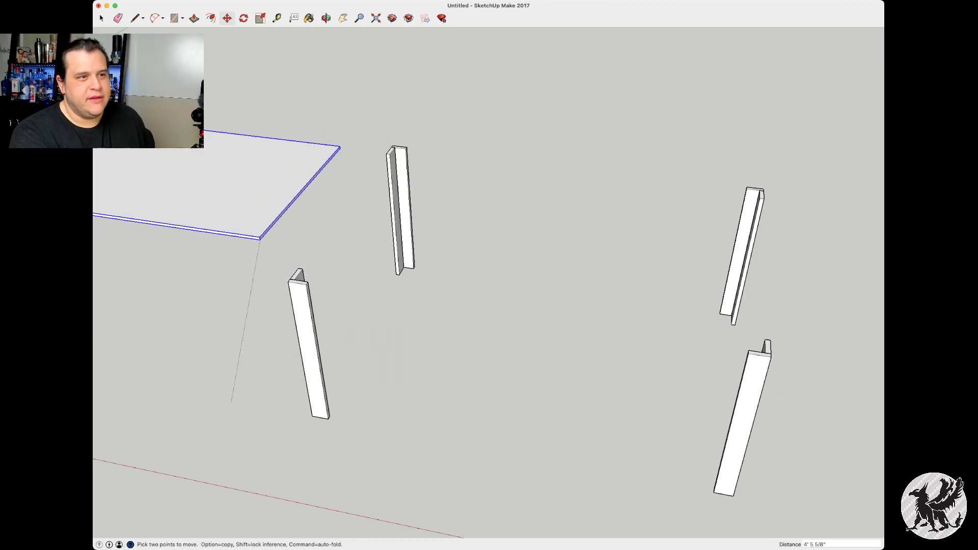
key(Escape)
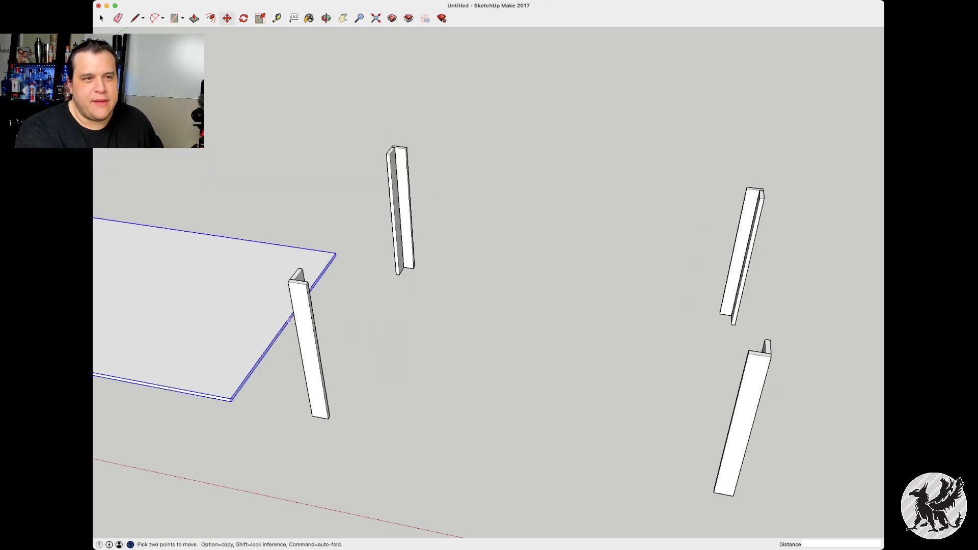
Try to draw a rectangle of 5' 6" by 3" at the feet of two legs on the table's long side, and undo it
key(o)
drag(530, 306, 350, 319)
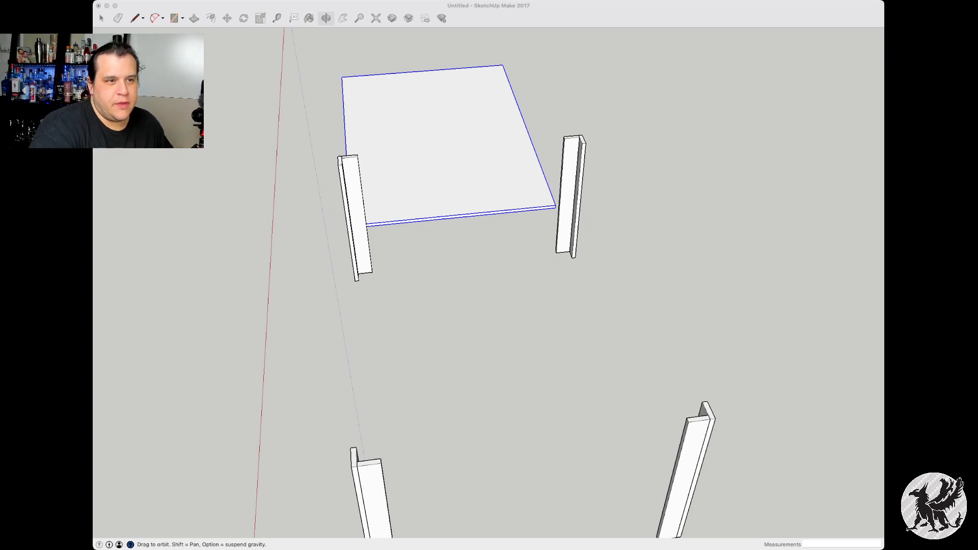
key(super+Tab)
key(r)
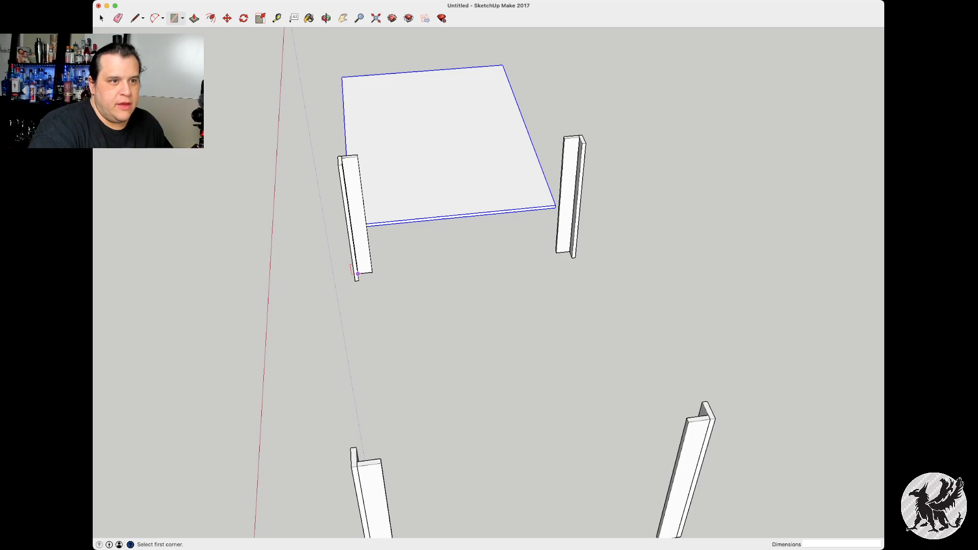
click(357, 274)
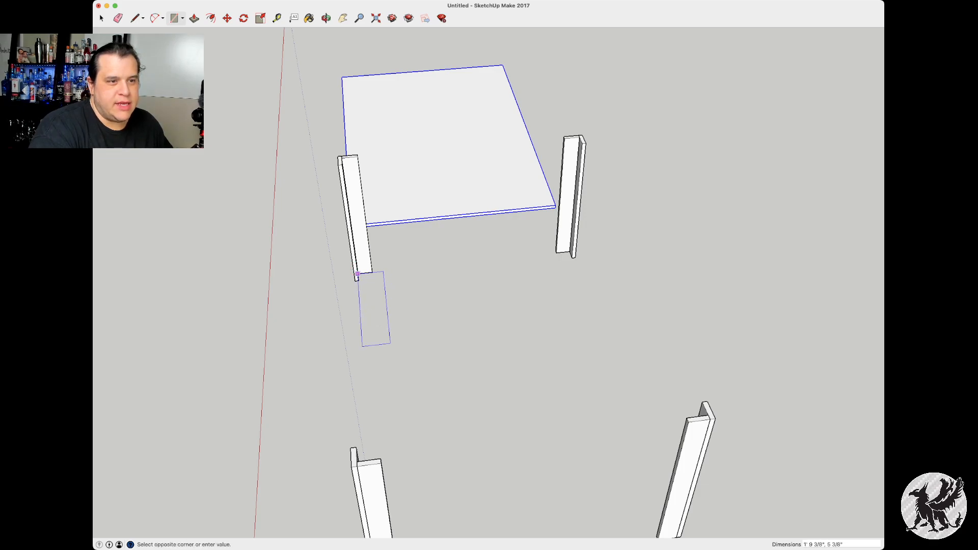
key(o)
drag(357, 274, 458, 285)
middle_drag(458, 285, 372, 281)
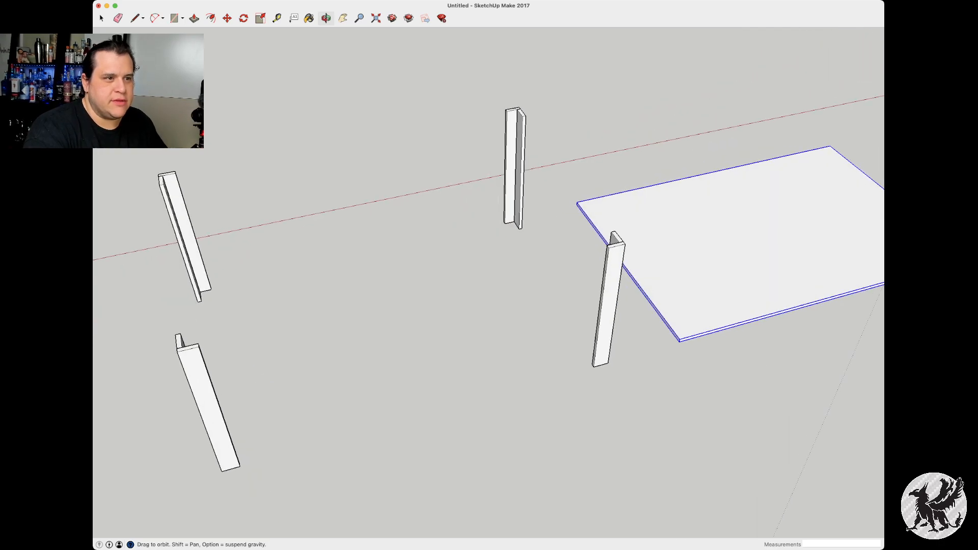
key(Escape)
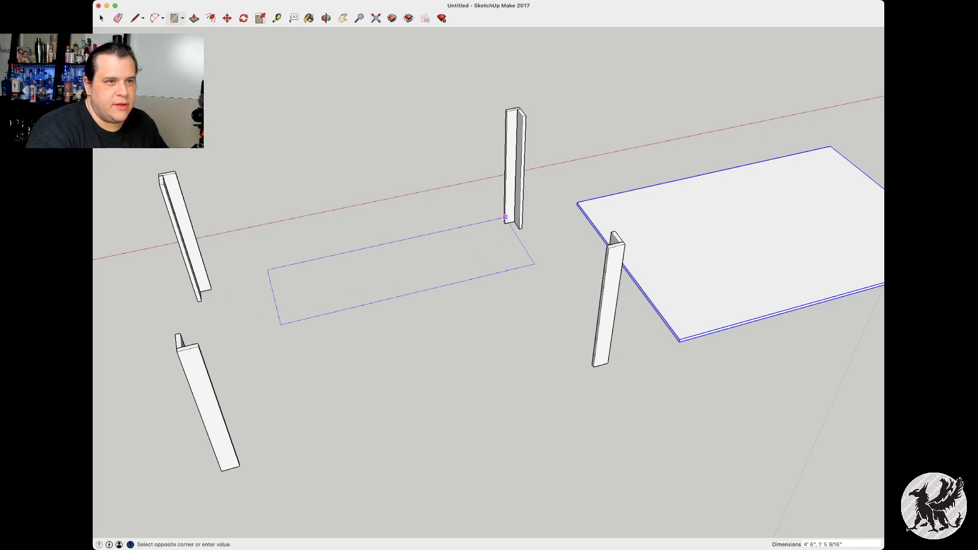
key(Escape)
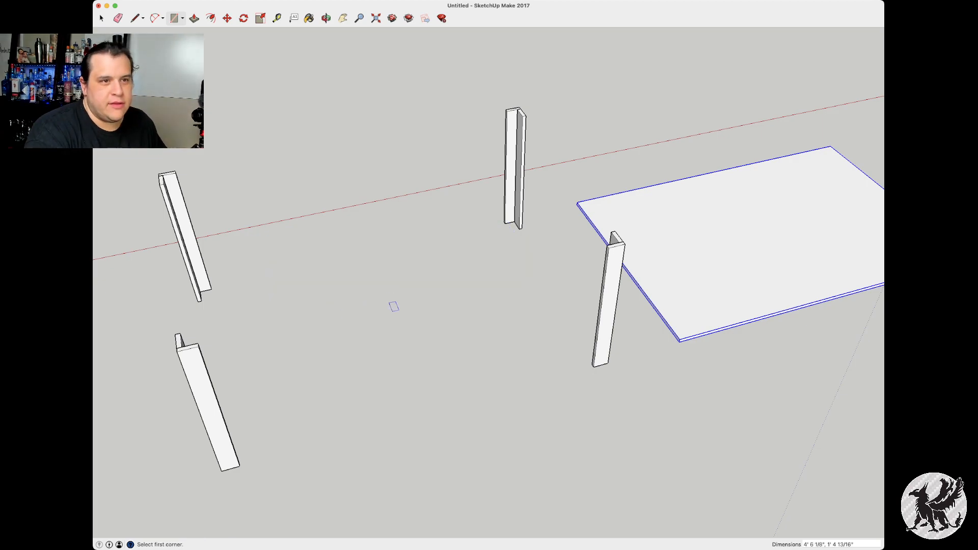
click(515, 222)
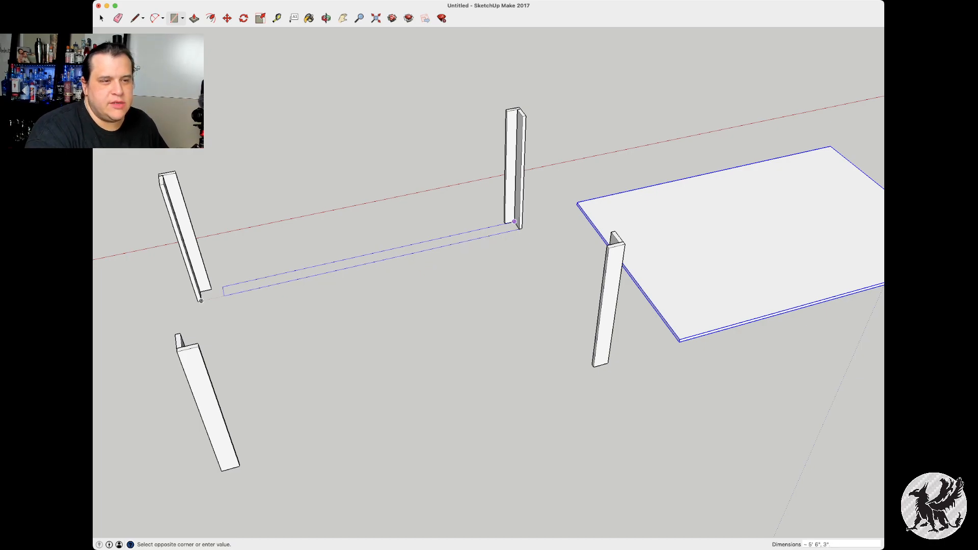
click(200, 300)
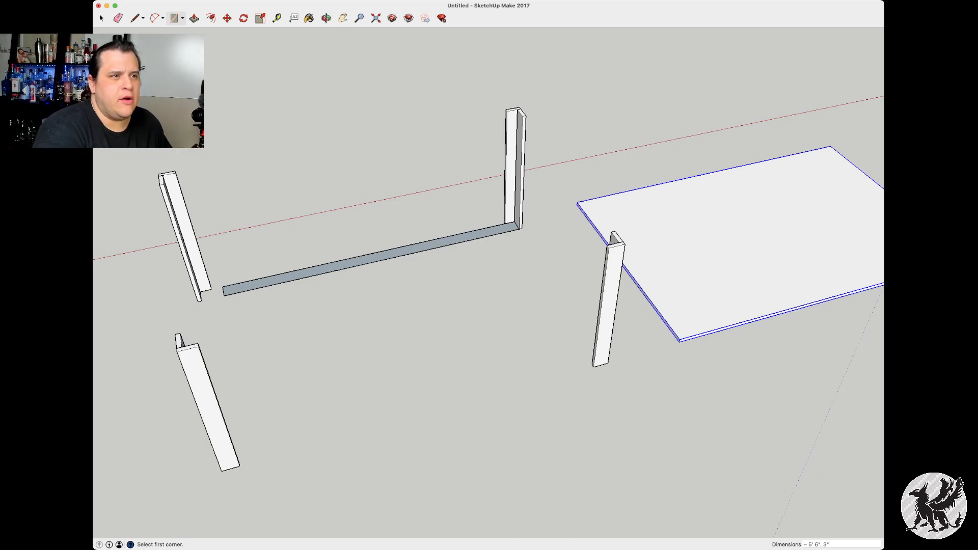
key(super+z)
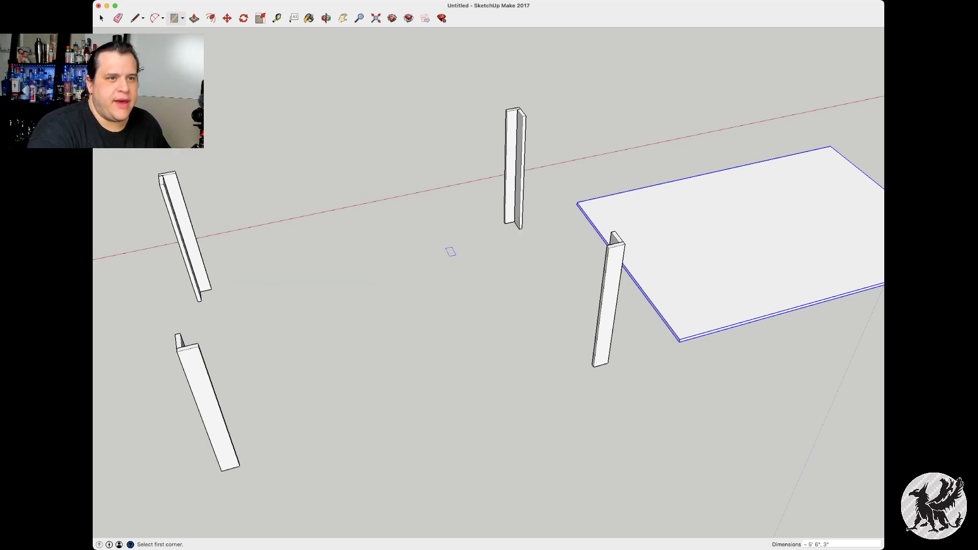
Draw a 5' 10 9/16" by 1.4375" rectangle at floor level between the inner corners of the two legs on the long side
click(514, 221)
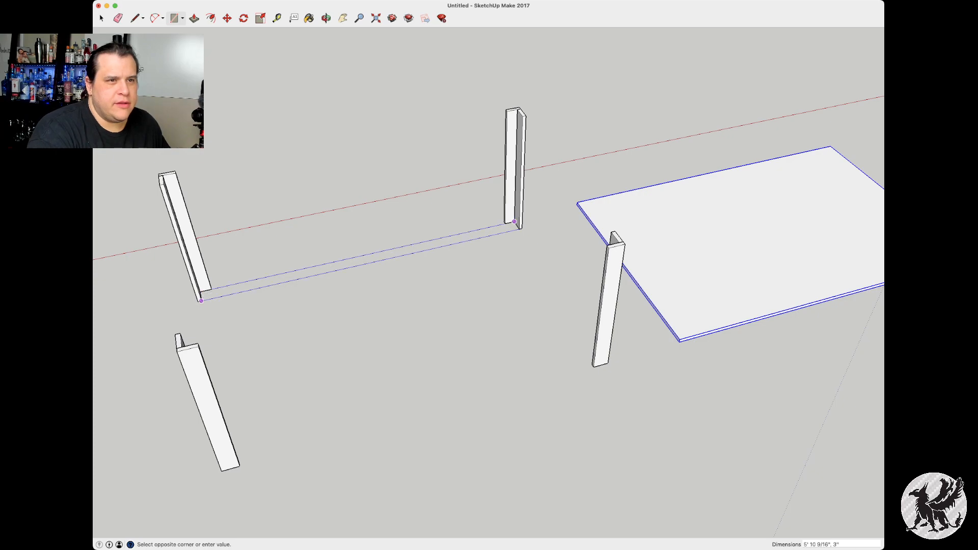
click(201, 300)
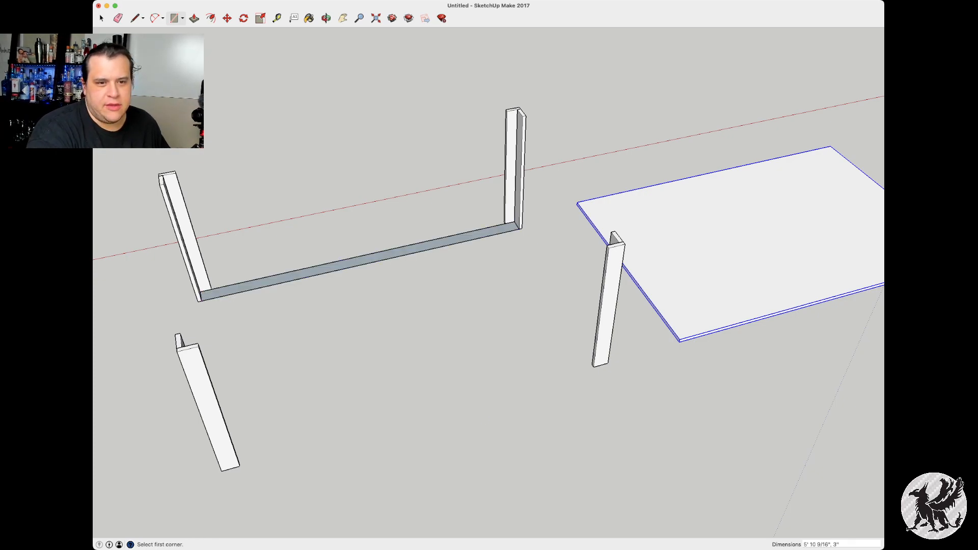
drag(842, 545, 837, 545)
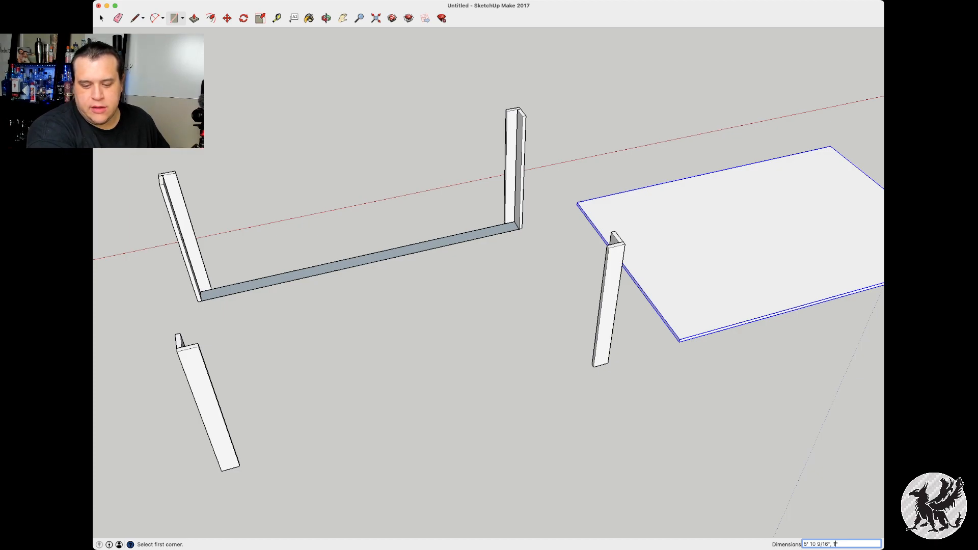
text(4375)
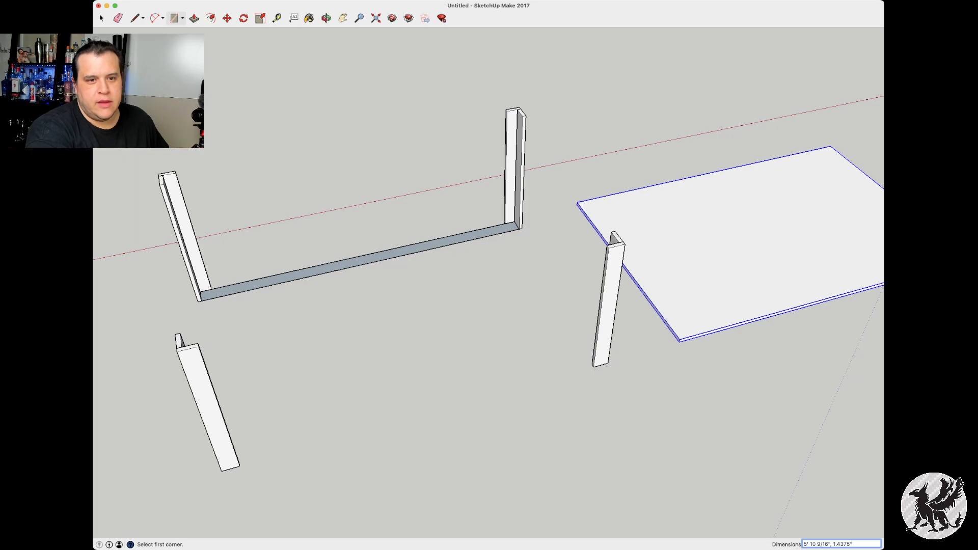
key(Return)
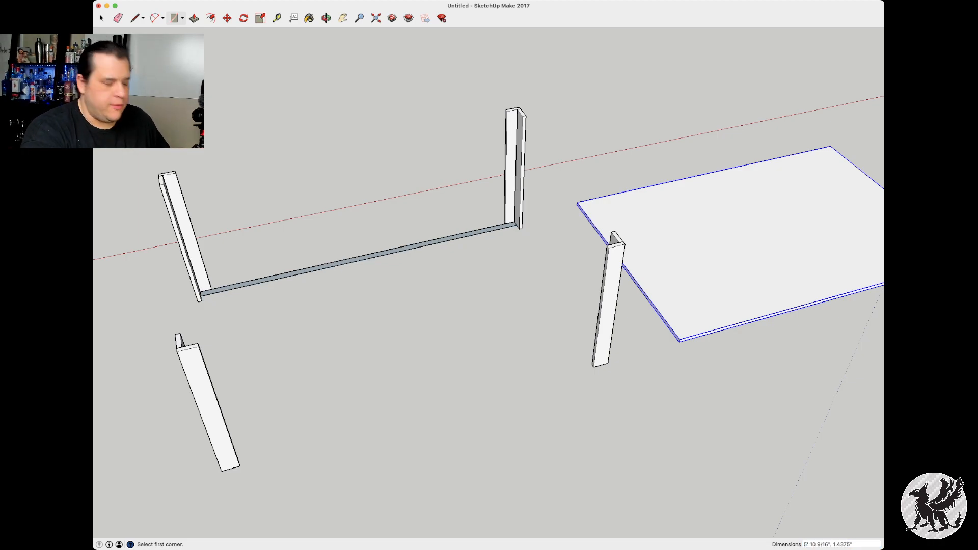
Push/Pull the thin rectangle between the feet of the legs up 2" to form a rail
key(p)
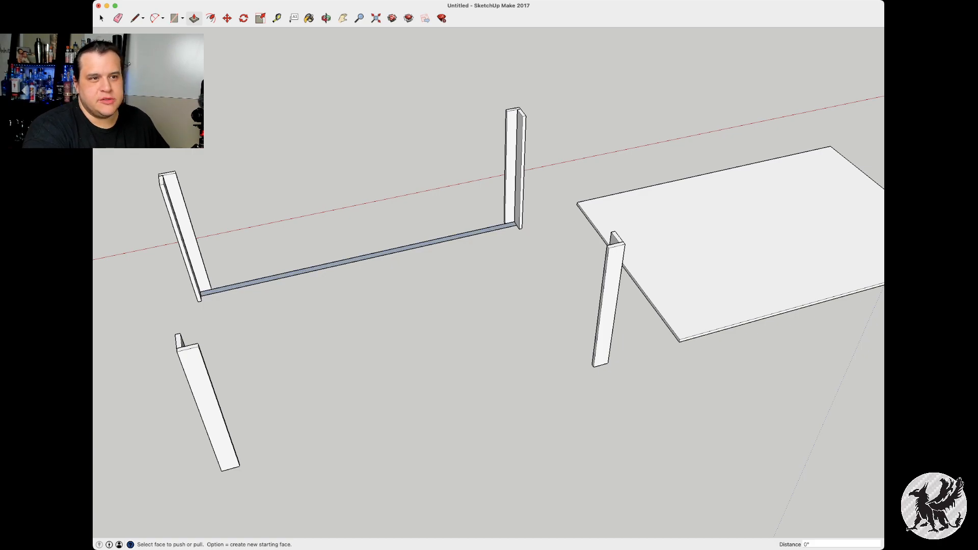
click(484, 231)
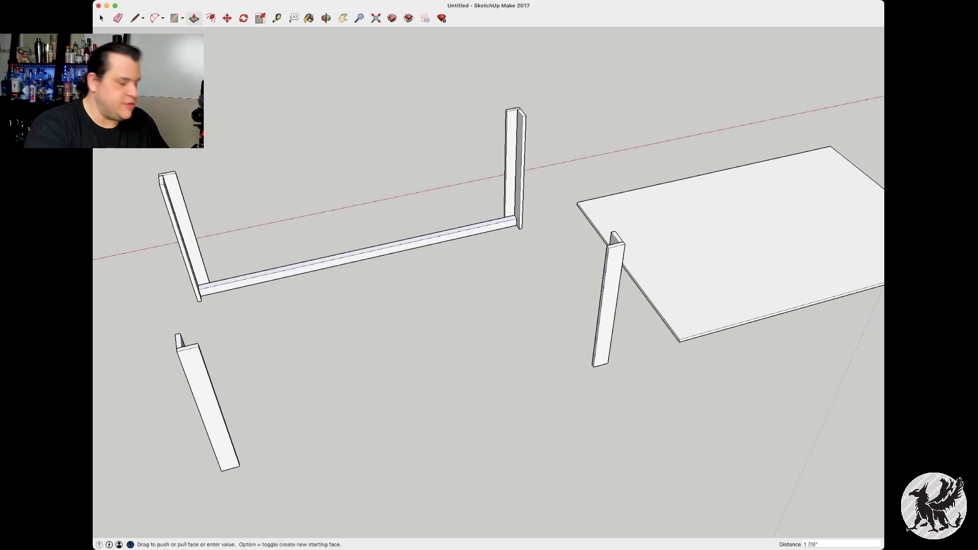
text(2)
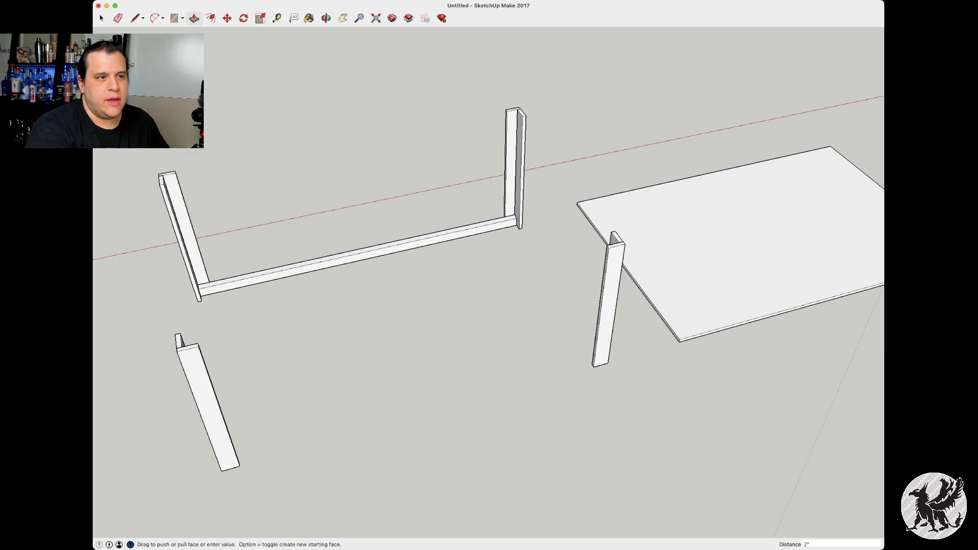
key(space)
double_click(371, 252)
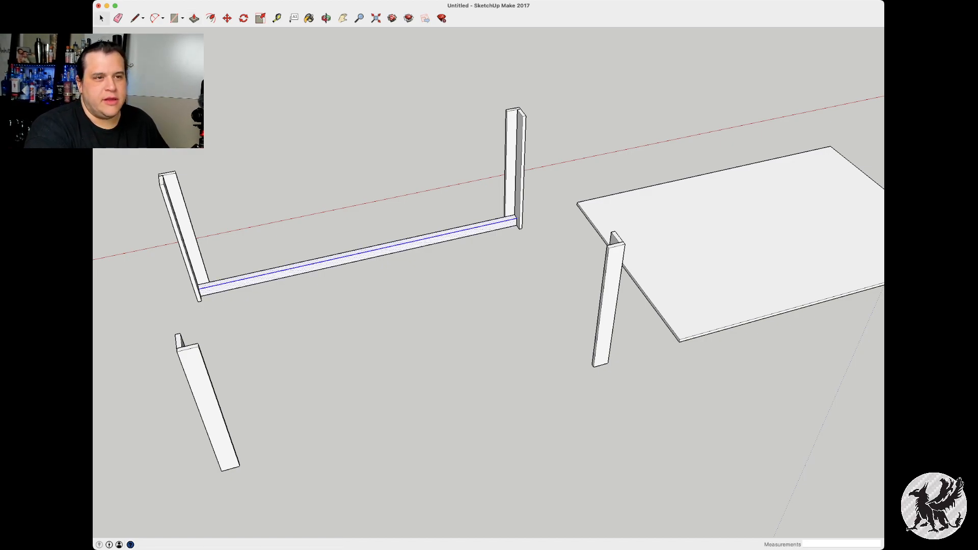
key(g)
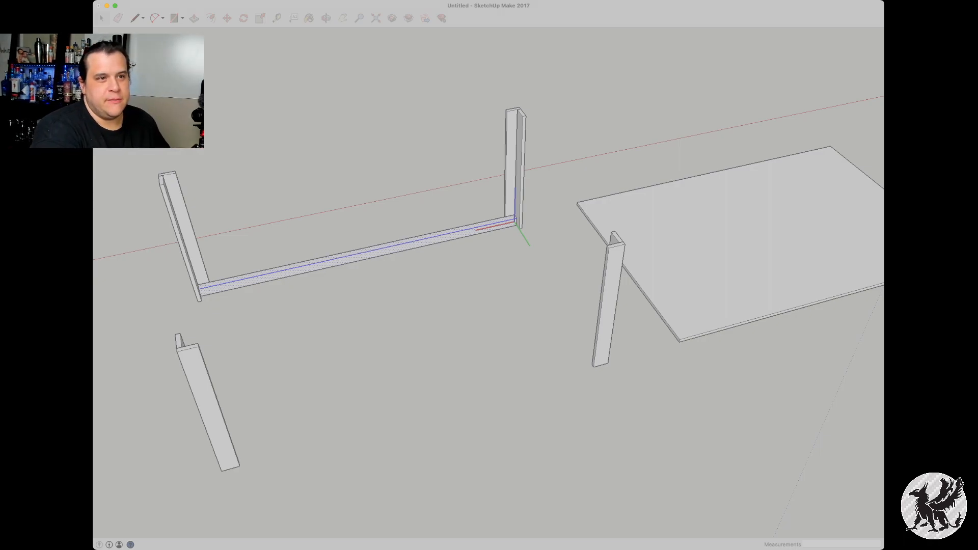
key(Return)
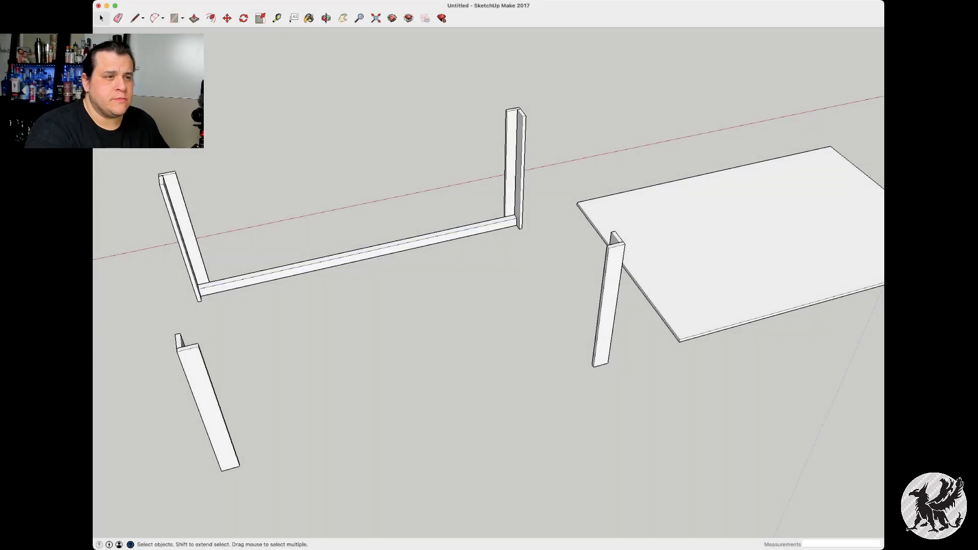
Select all the connected geometry of the long rail and turn it into a component
click(357, 254)
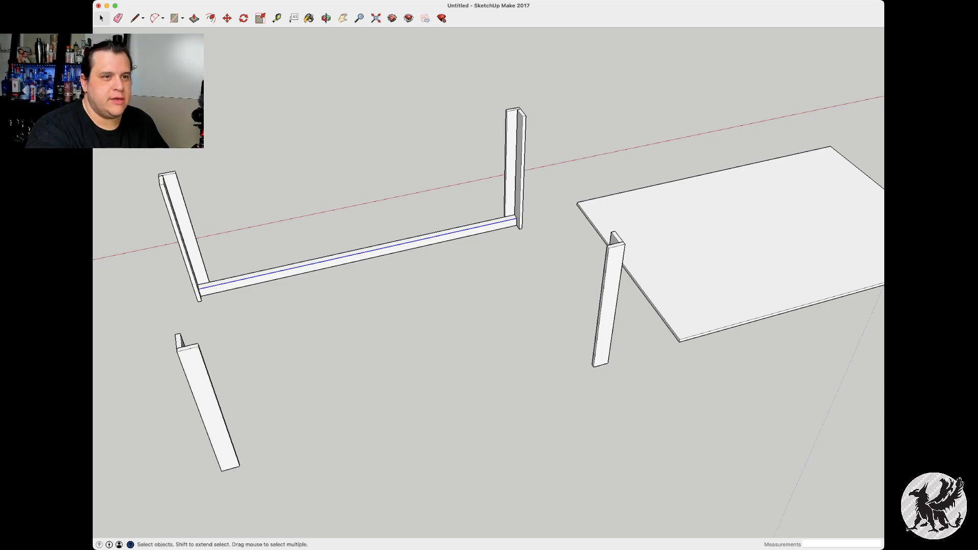
triple_click(358, 255)
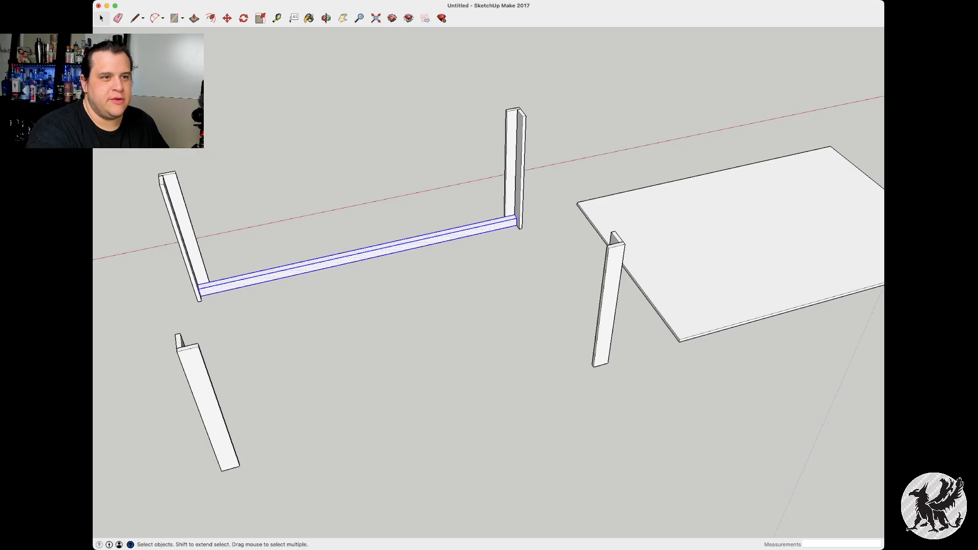
key(g)
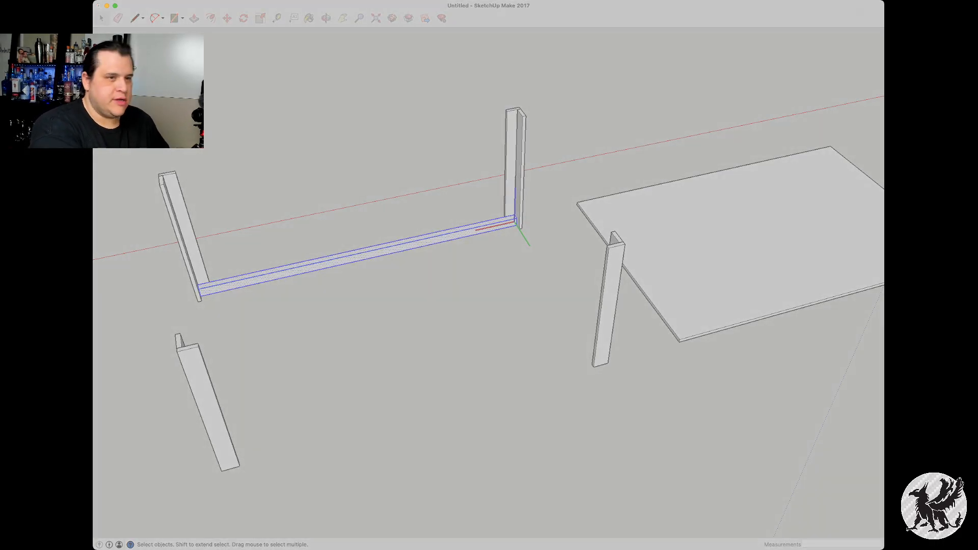
key(Return)
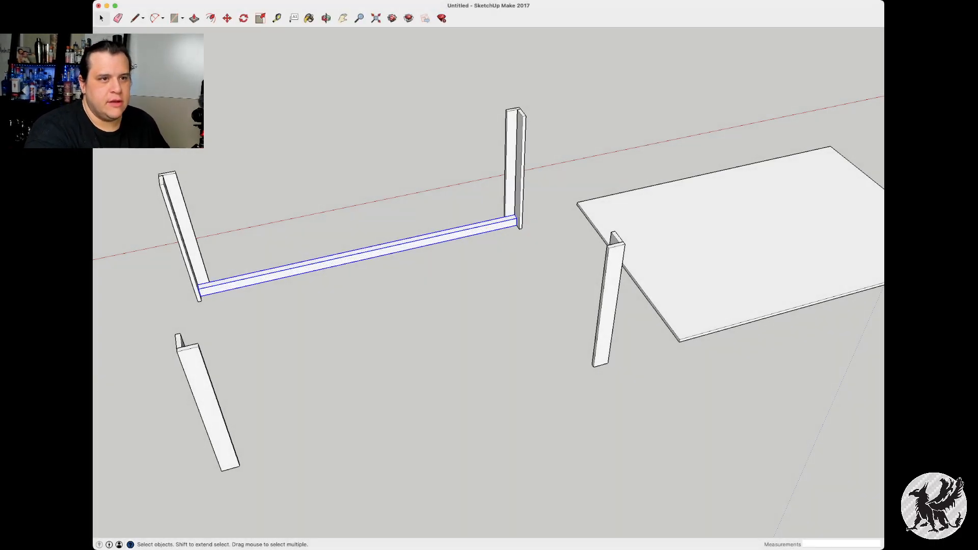
Place a copy of the long rail near the tops of the legs and snap its end corner into the leg's upper inner corner
key(super+v)
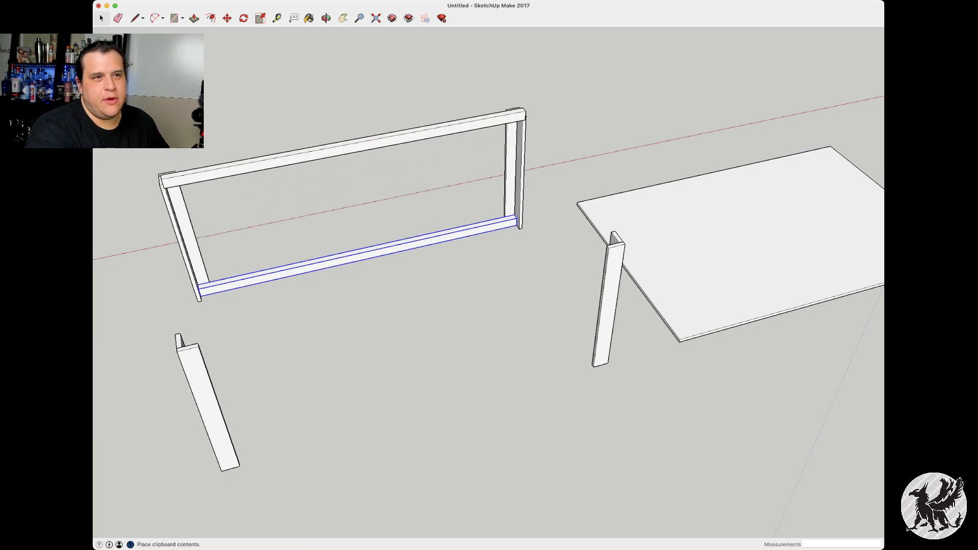
click(522, 116)
key(m)
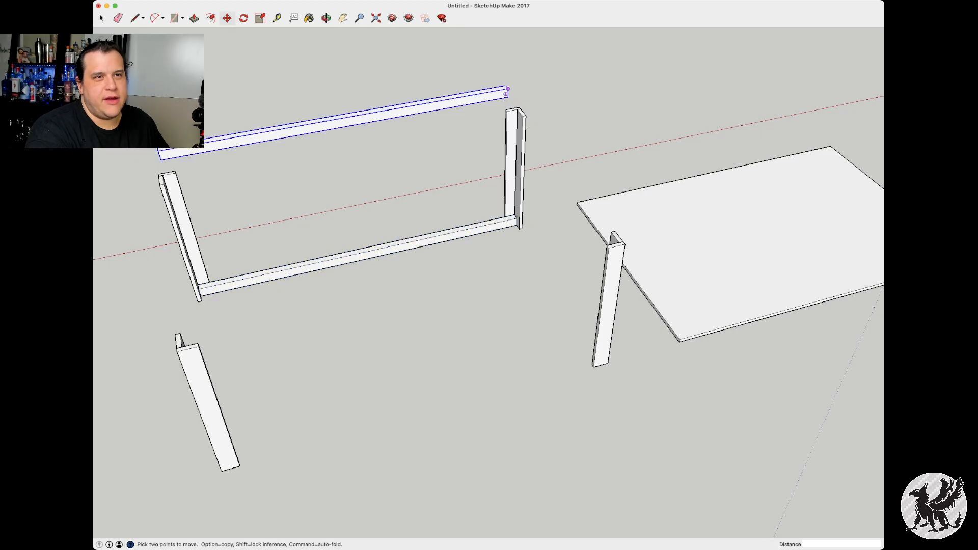
click(508, 89)
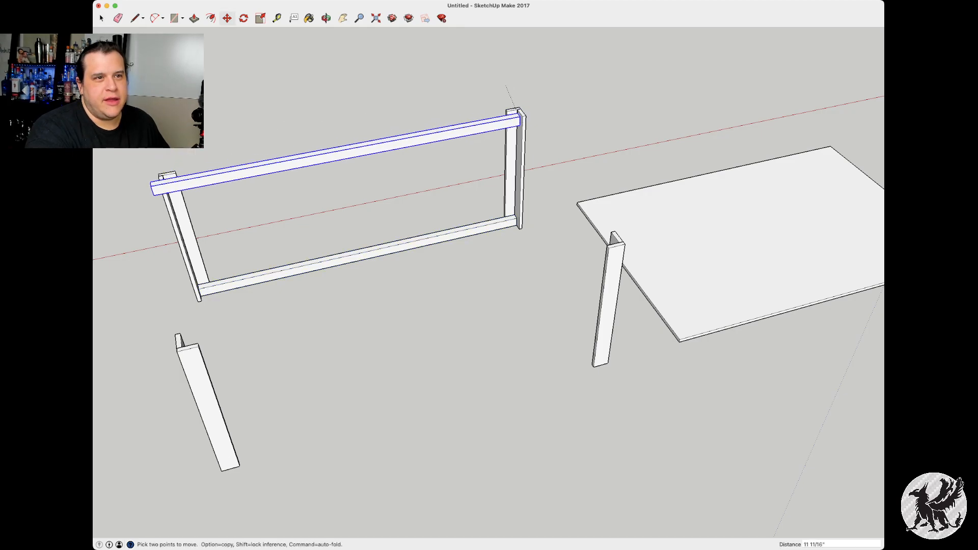
scroll(507, 99, up, 10)
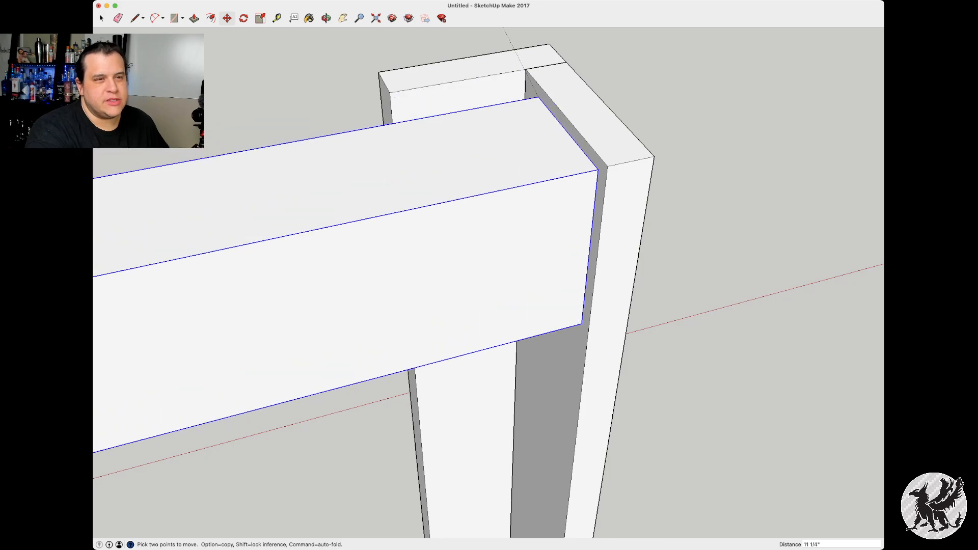
key(o)
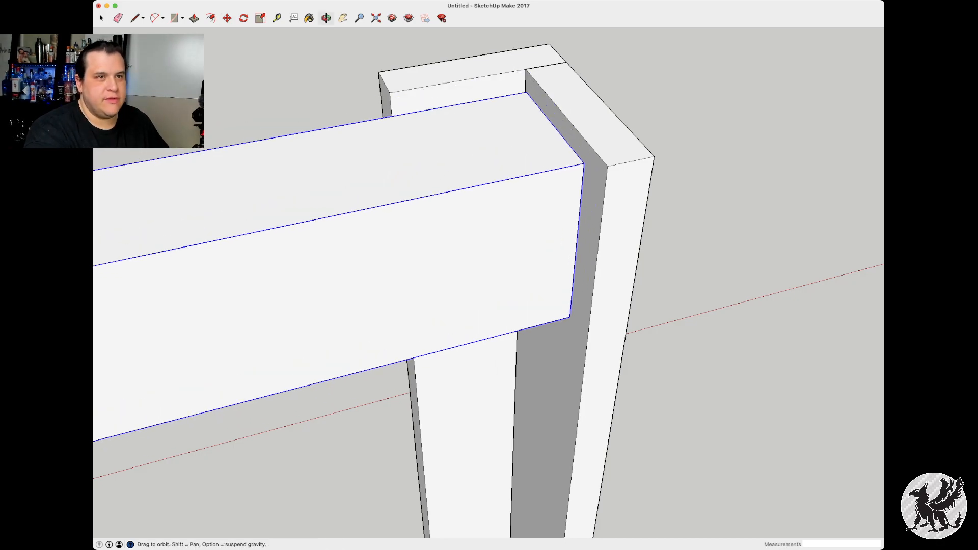
drag(489, 275, 637, 283)
shift+drag(612, 163, 449, 331)
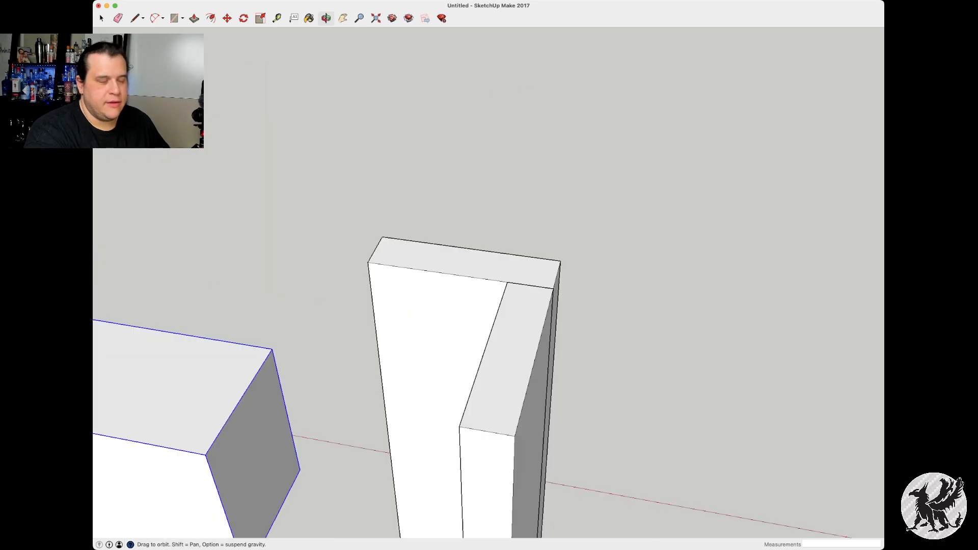
key(m)
click(272, 349)
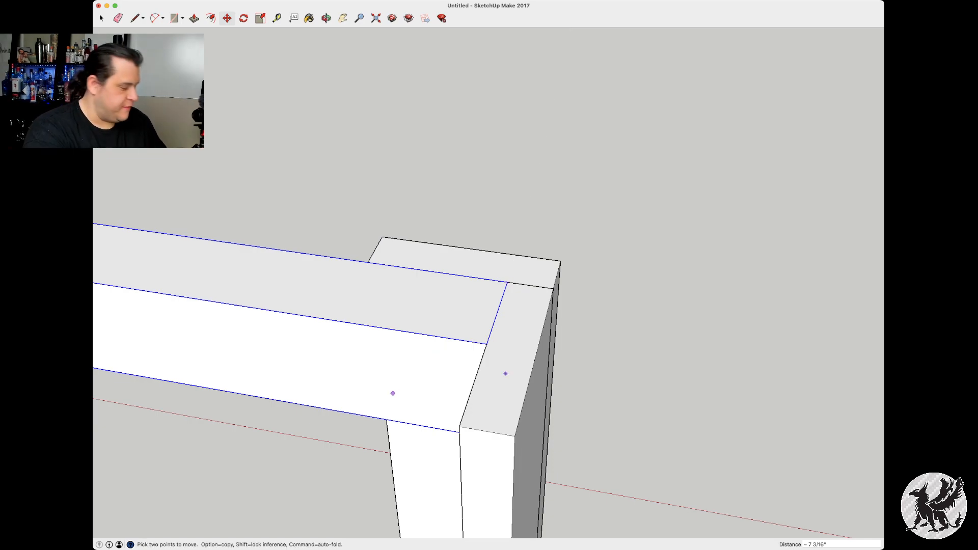
Move the upper long rail off the legs and snap its end corner back into the leg's upper inner corner
scroll(365, 408, down, 3)
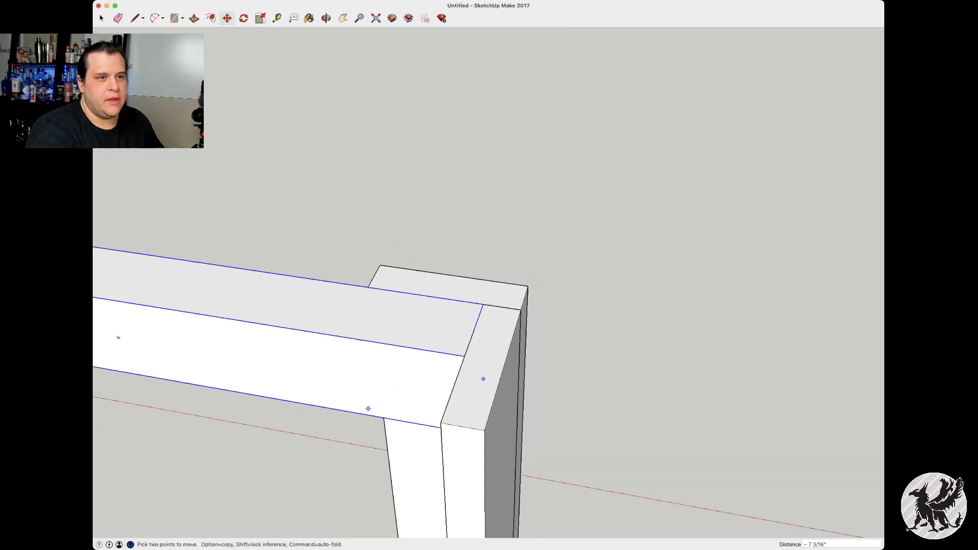
click(195, 360)
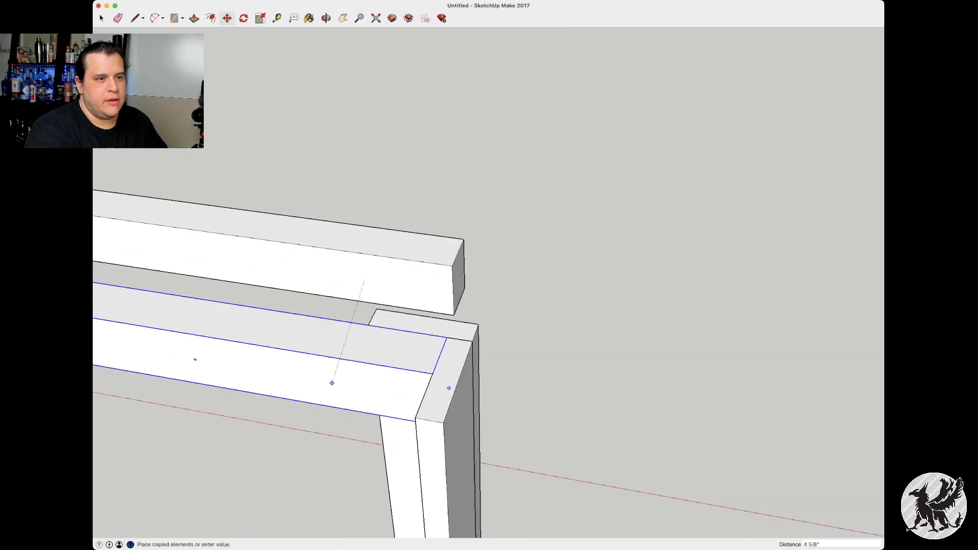
click(244, 170)
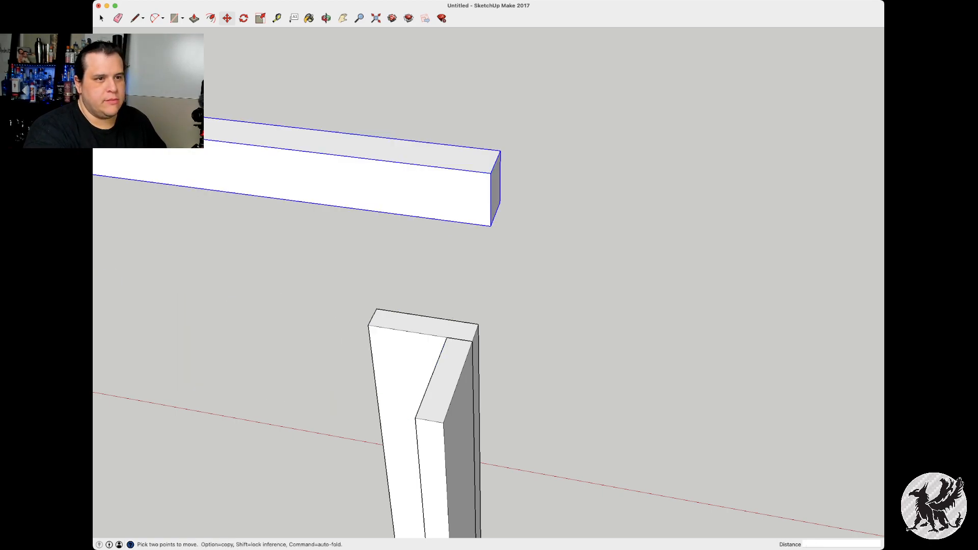
key(Delete)
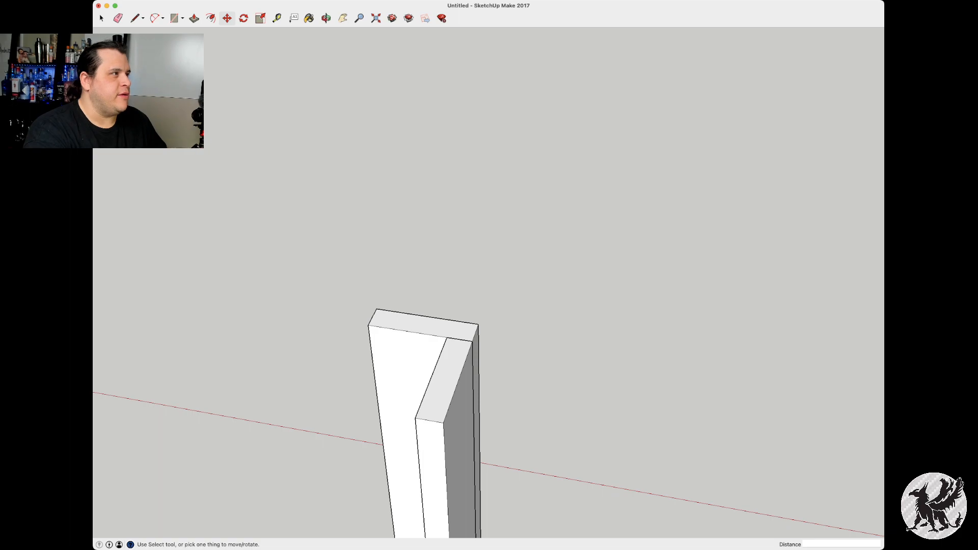
key(super+z)
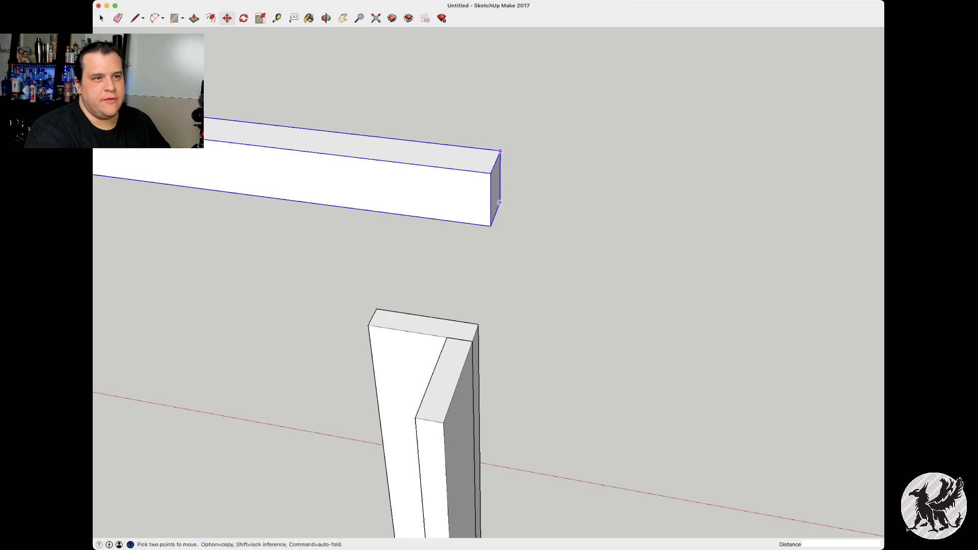
click(501, 152)
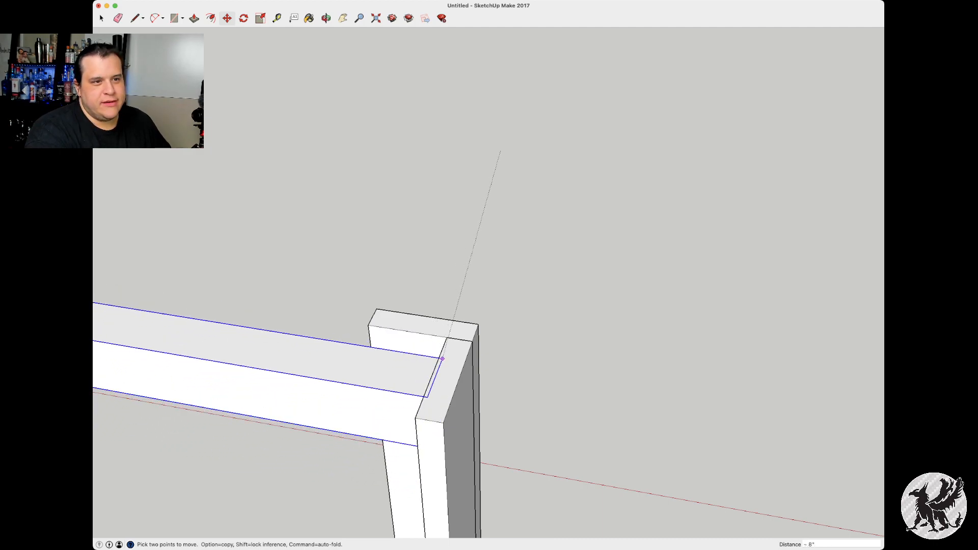
click(446, 340)
Select the upper and lower long rails together and place a copy of both at the two opposite legs
scroll(247, 372, down, 3)
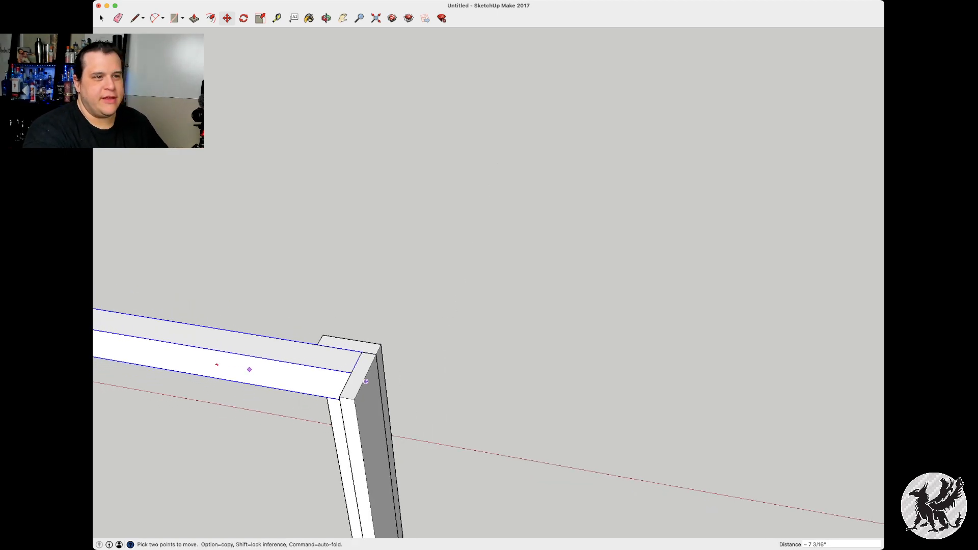
middle_drag(365, 381, 400, 342)
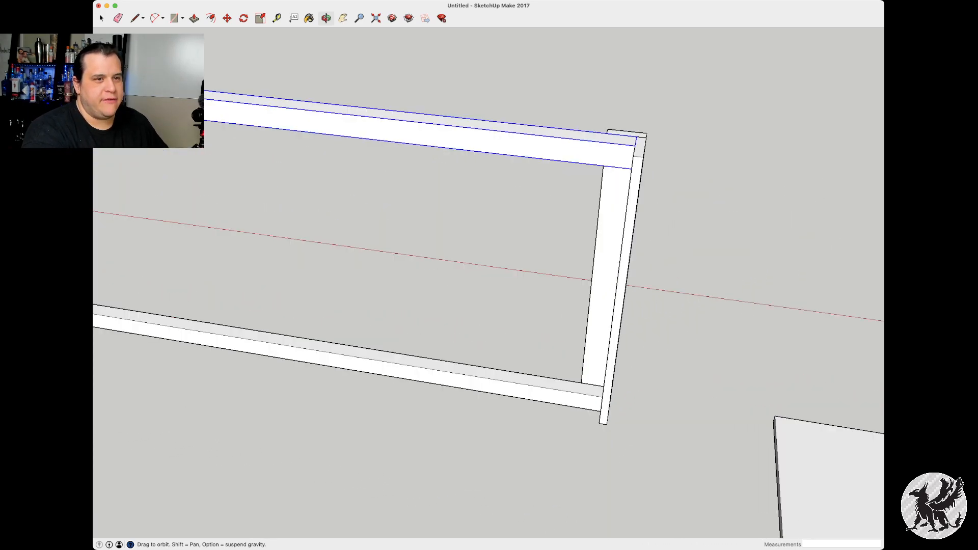
scroll(438, 370, down, 6)
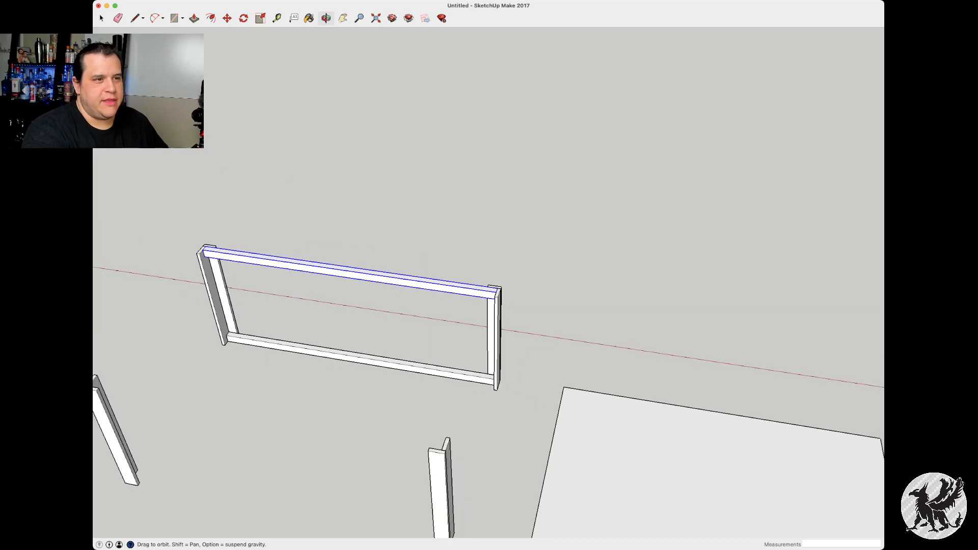
shift+middle_drag(438, 370, 640, 261)
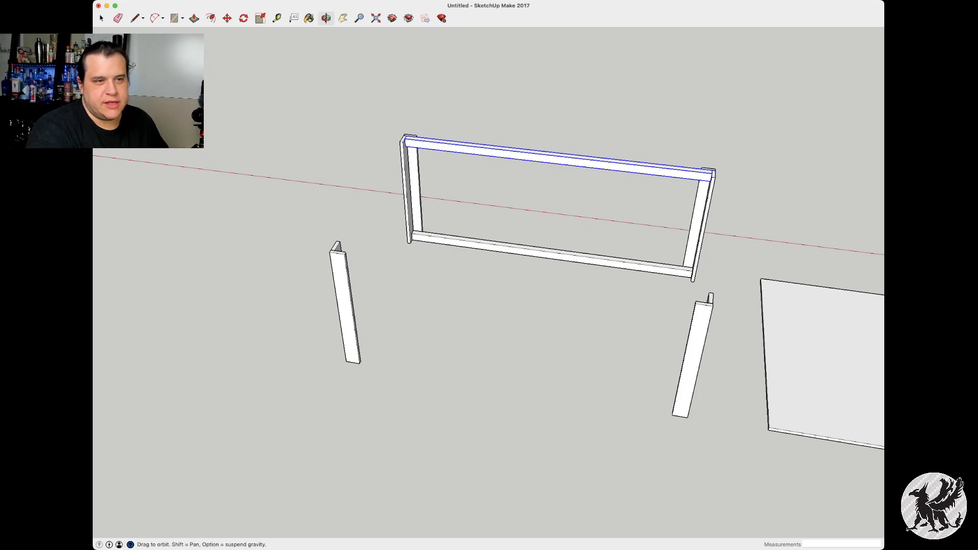
key(space)
click(552, 256)
shift+click(558, 160)
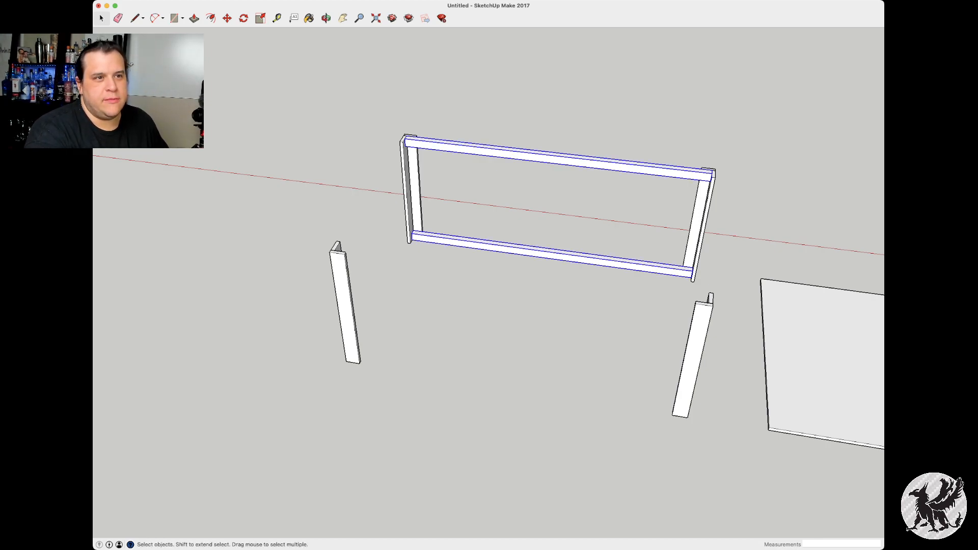
key(super+v)
click(676, 401)
Move the copied pair of long rails by the upper rail's end corner into the opposite leg's upper inner corner
middle_drag(676, 401, 321, 469)
scroll(487, 285, up, 8)
scroll(510, 304, up, 3)
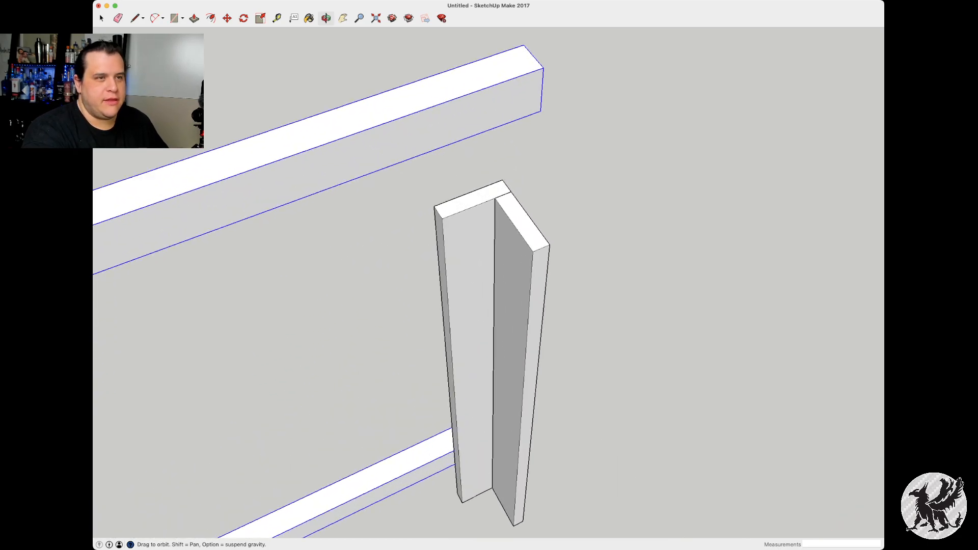
key(m)
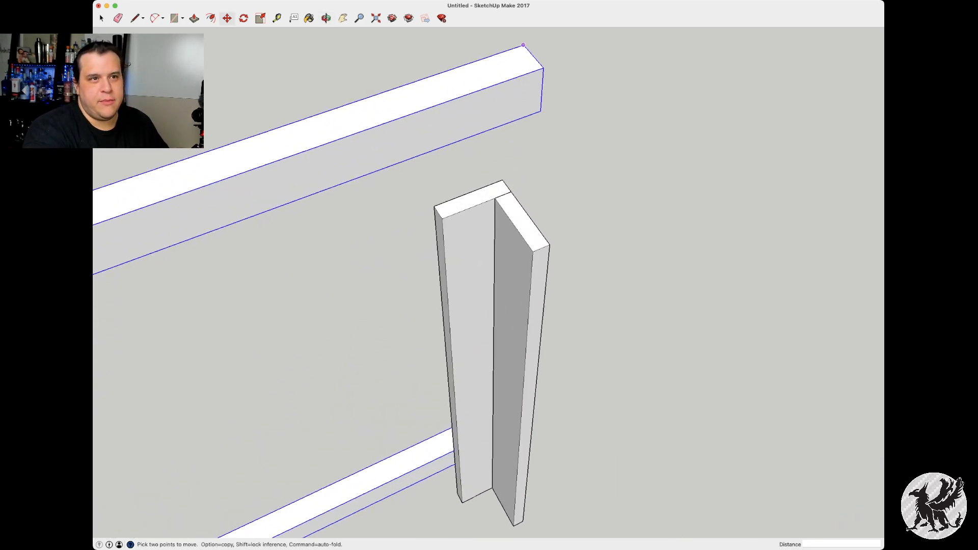
click(524, 45)
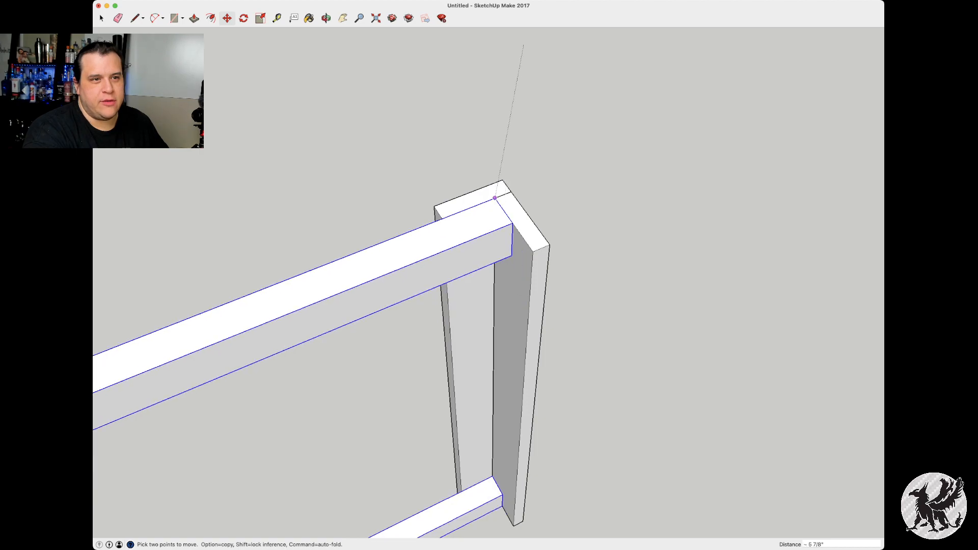
click(495, 197)
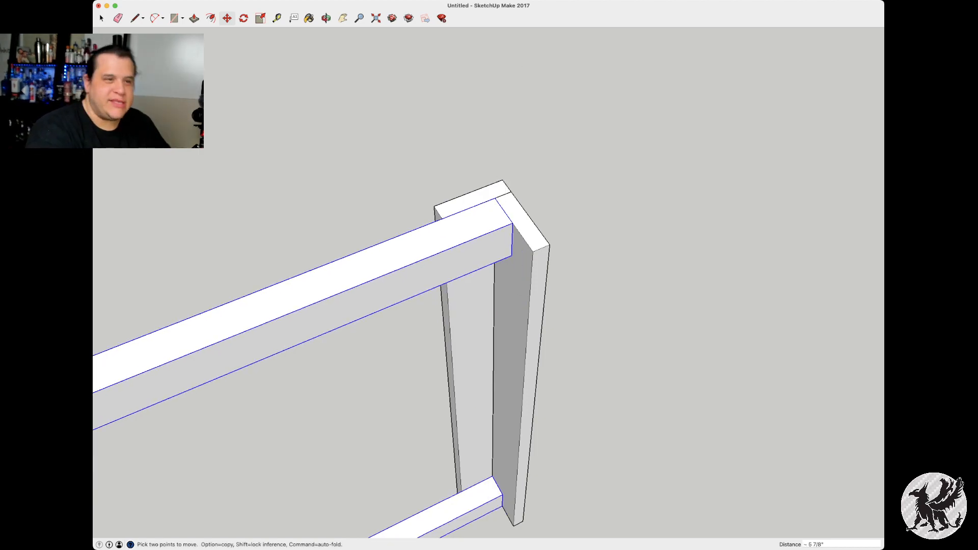
Draw a 1.4375" by 3' 7 5/8" rectangle across the short side between the upper inner corners of the two end legs
key(o)
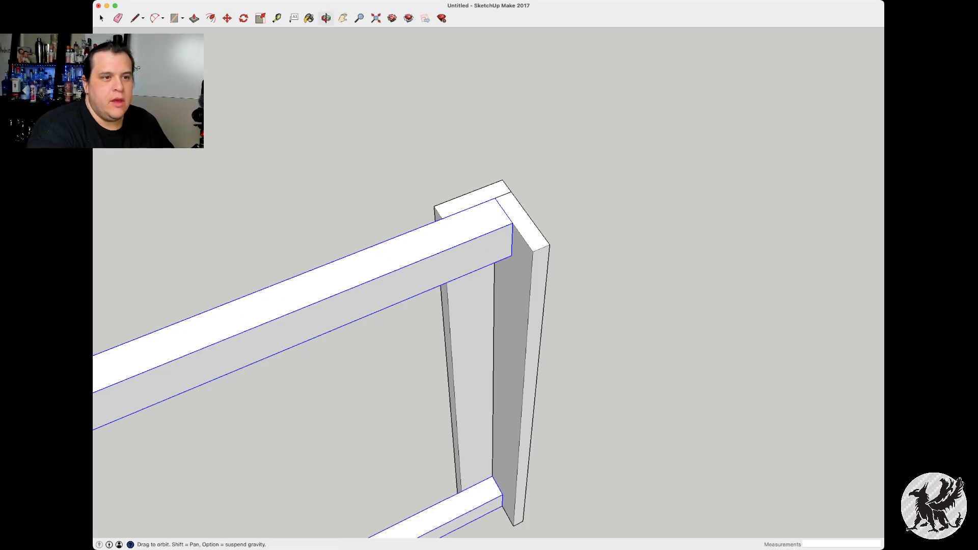
drag(509, 367, 511, 306)
scroll(267, 390, down, 3)
scroll(286, 395, down, 4)
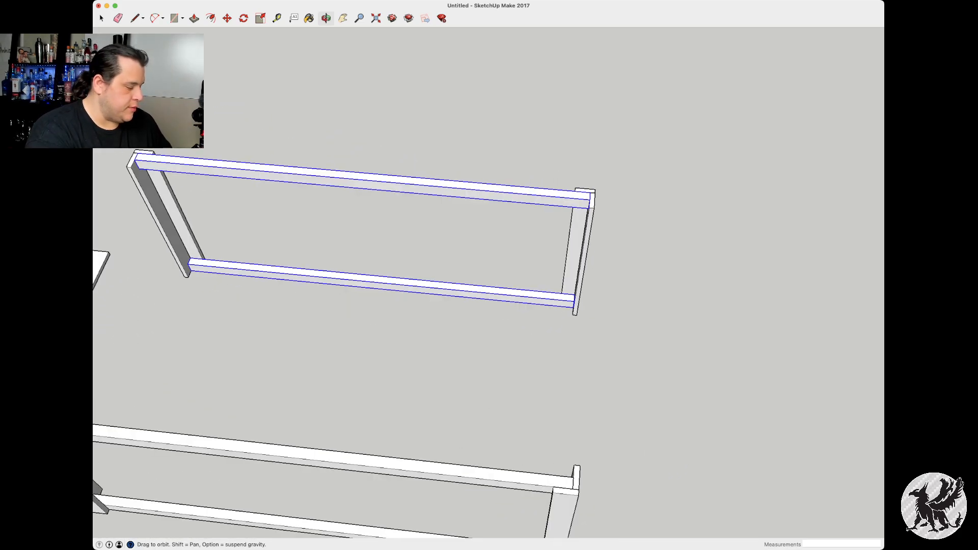
key(r)
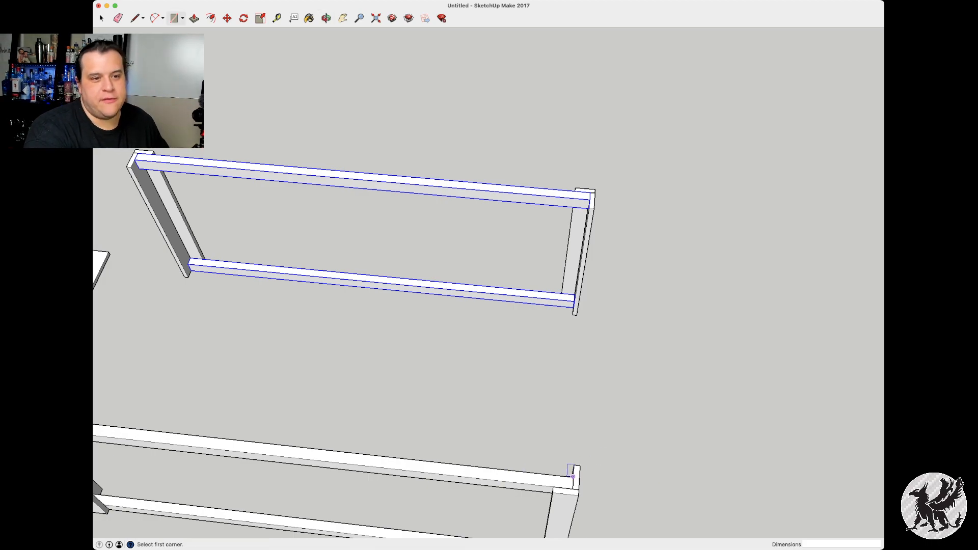
click(573, 476)
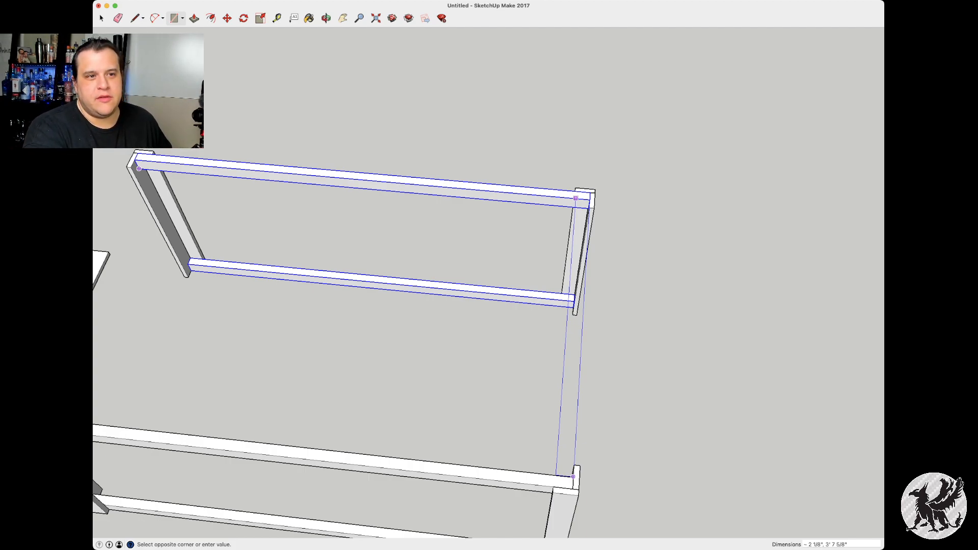
click(573, 476)
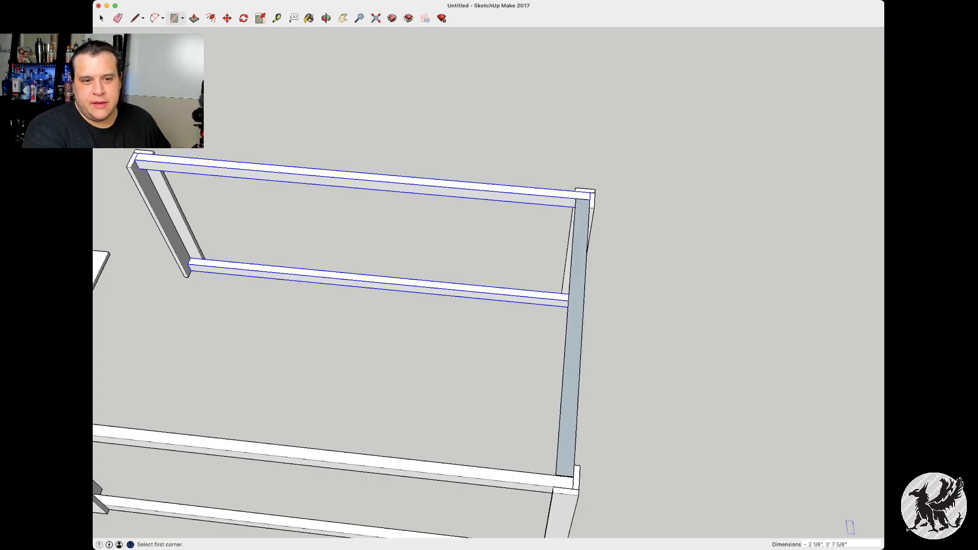
key(Tab)
click(823, 544)
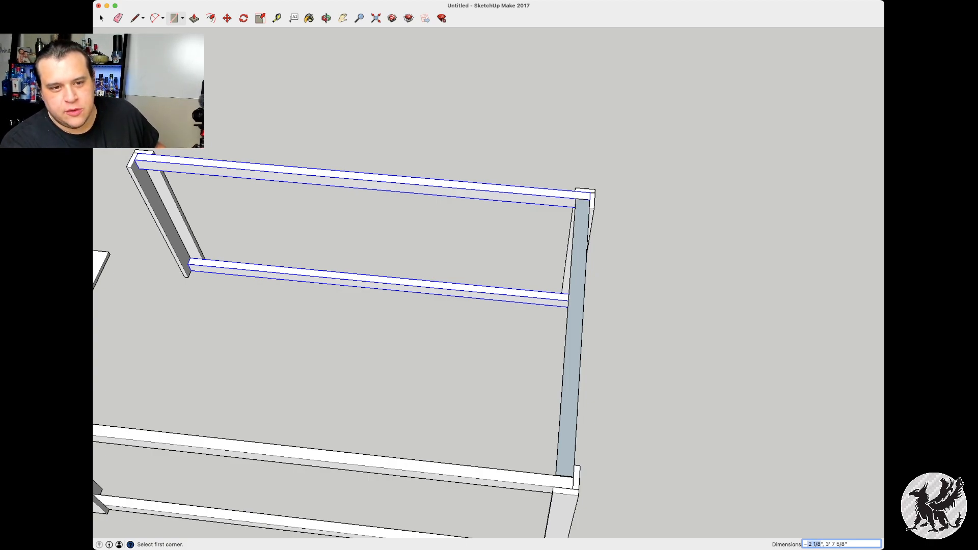
text(1.4375)
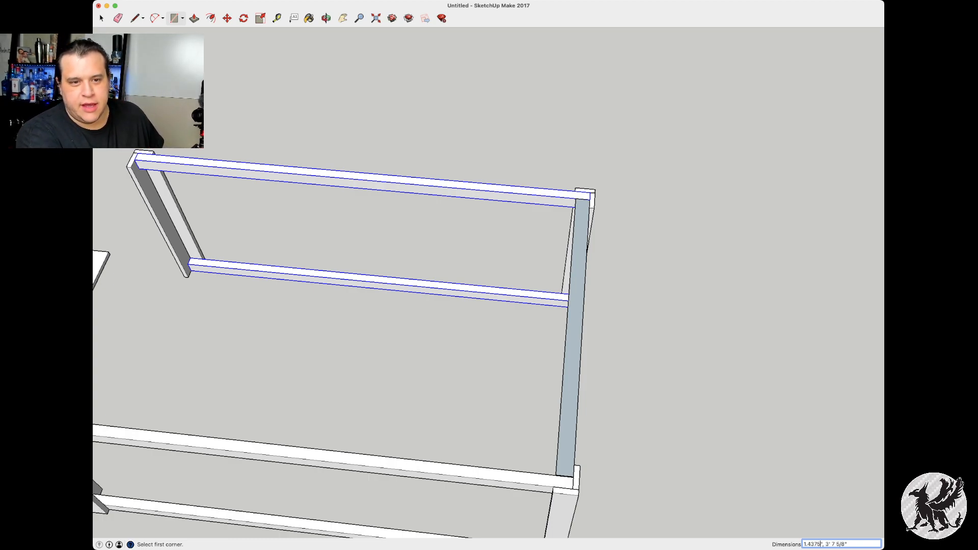
key(Return)
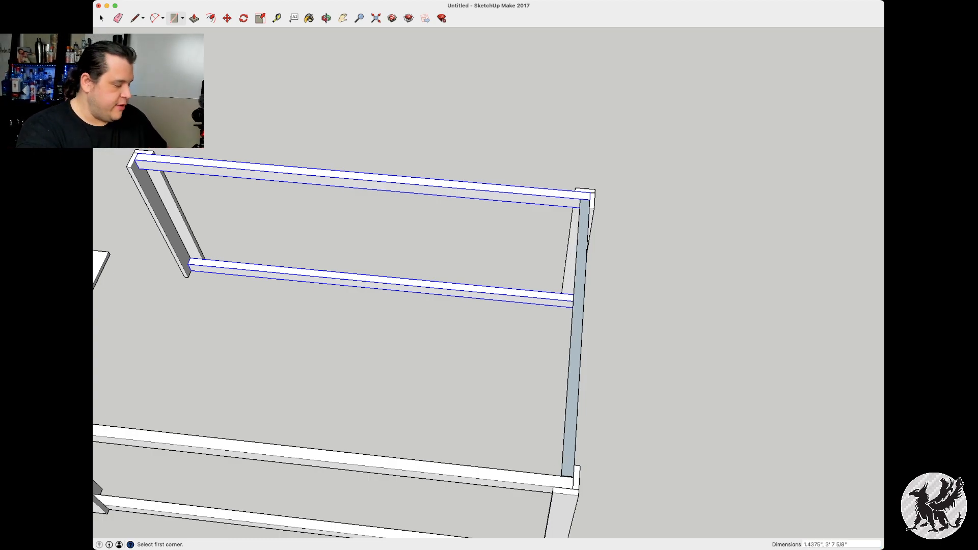
Push/Pull the thin rectangle between the tops of the end legs down 2" to form a short rail
key(o)
drag(459, 305, 575, 296)
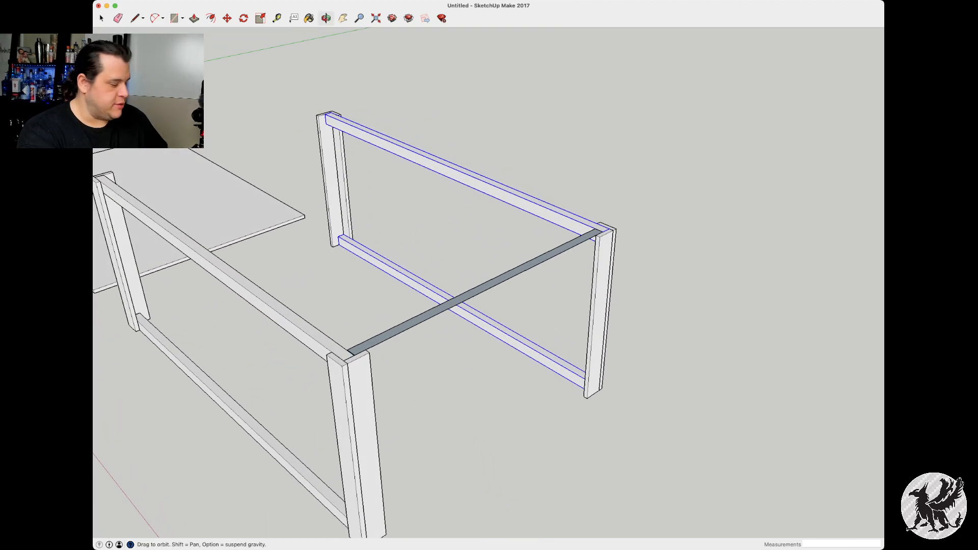
key(p)
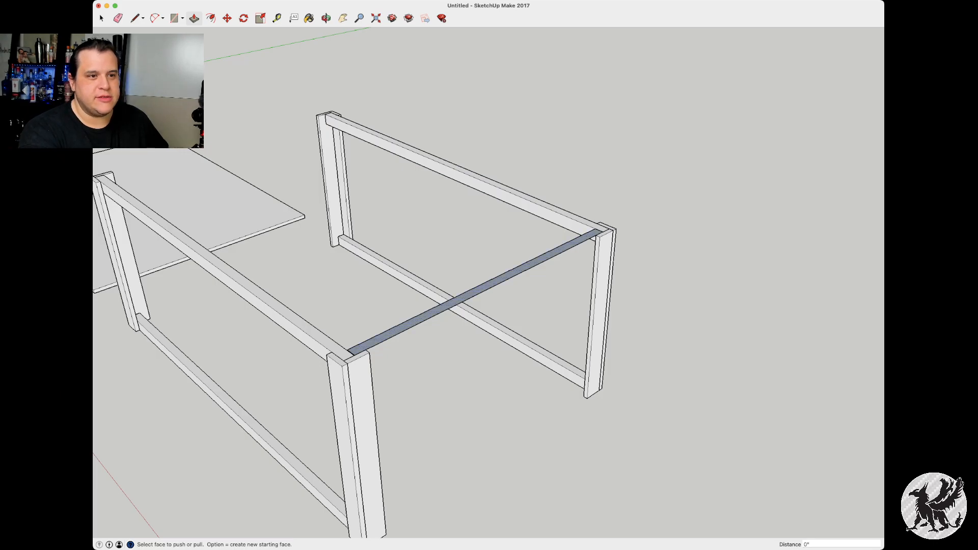
click(474, 293)
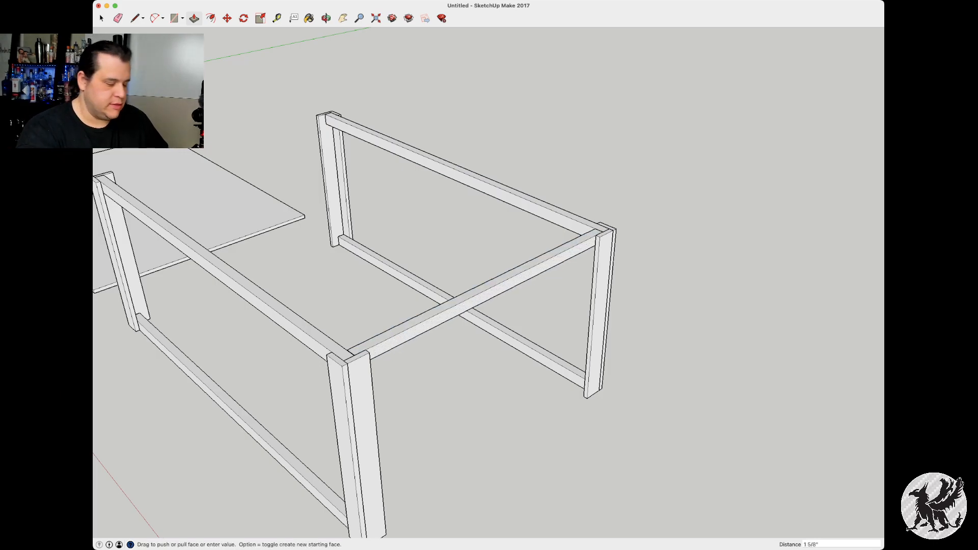
text(2)
key(Return)
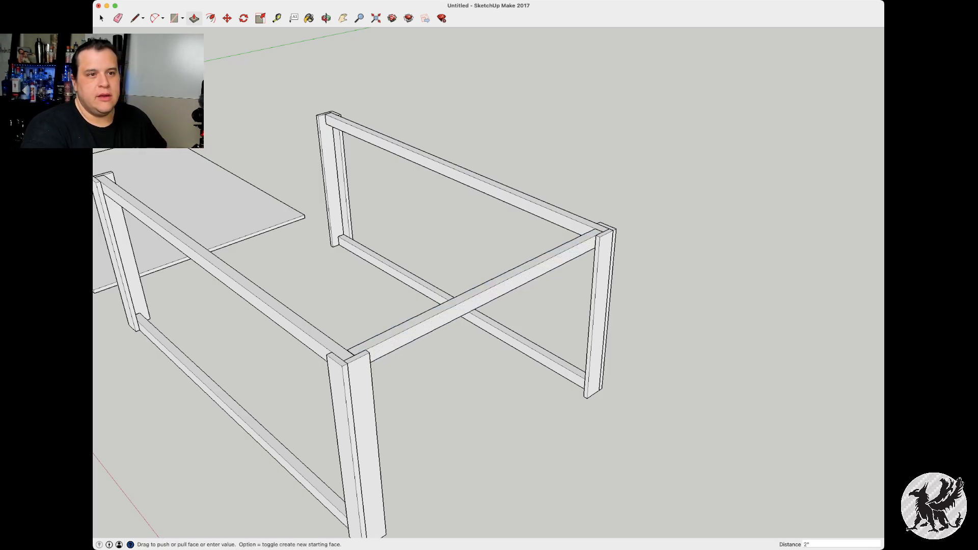
Select all the connected geometry of the short rail and turn it into a component
key(space)
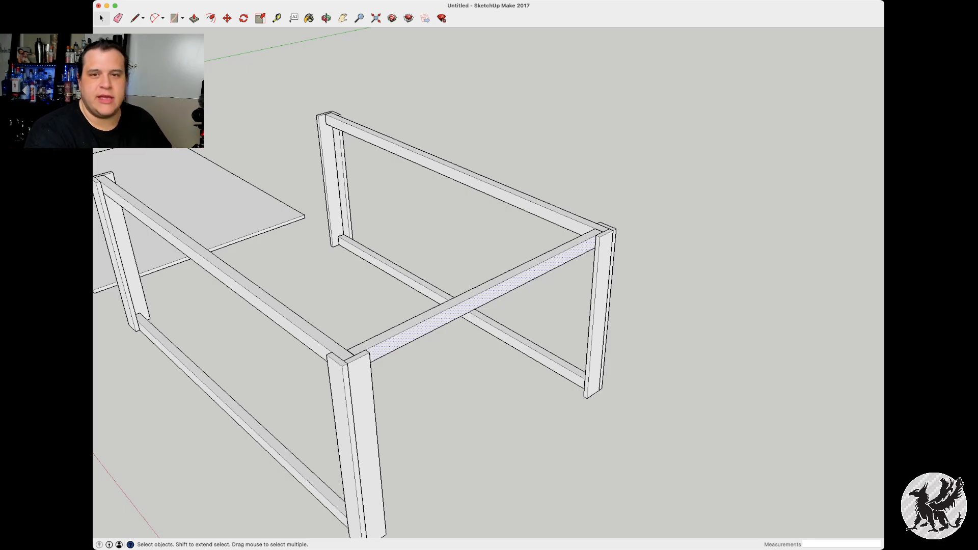
triple_click(482, 301)
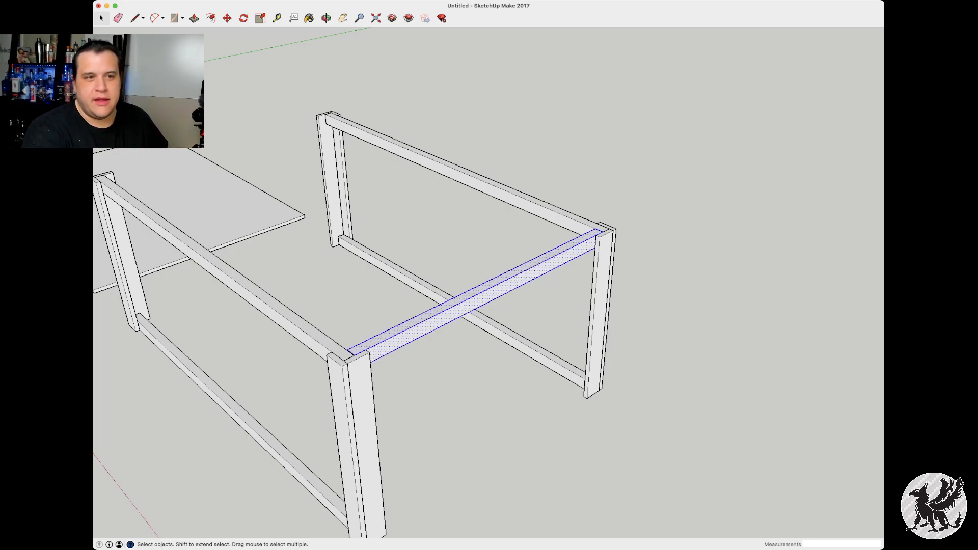
key(g)
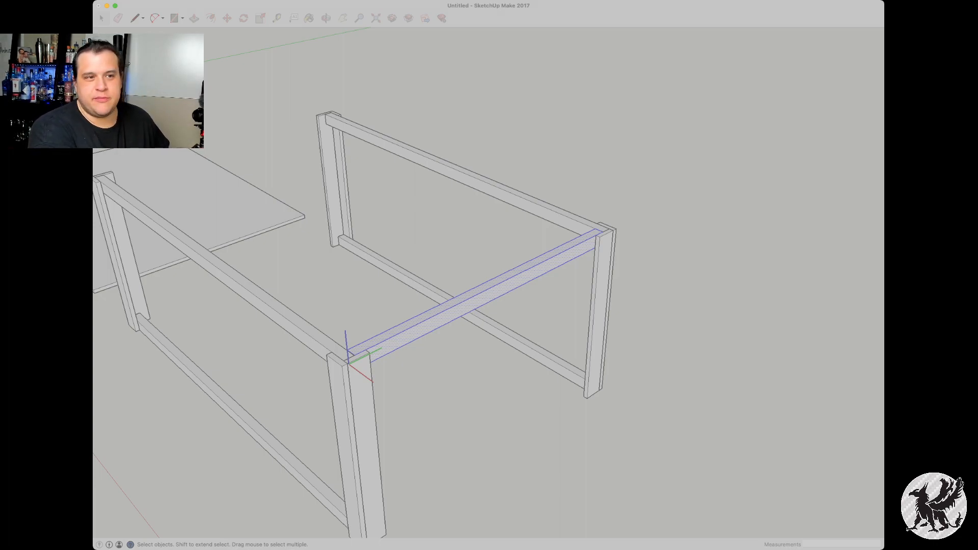
key(Return)
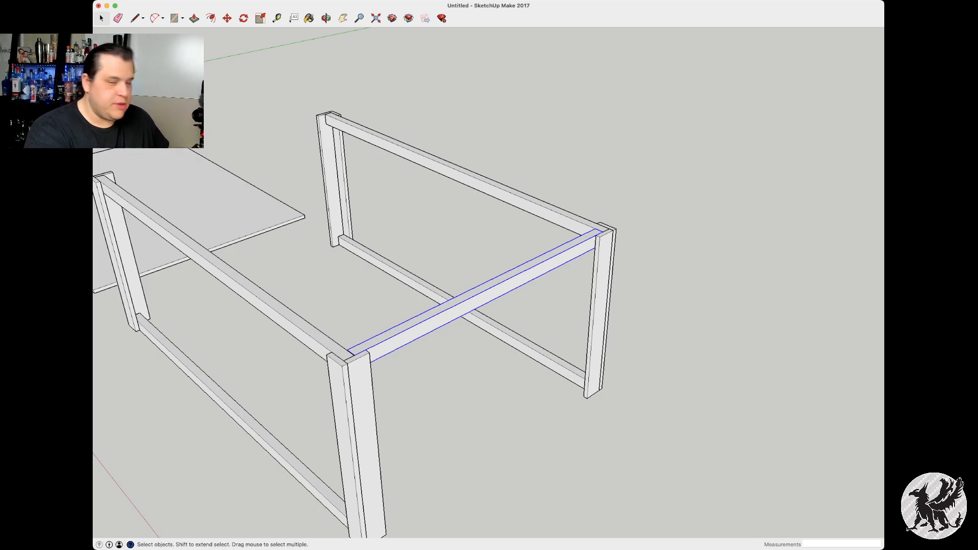
Paste a copy of the short rail and move it by its end corner into the upper inner corner at the opposite table end
key(super+v)
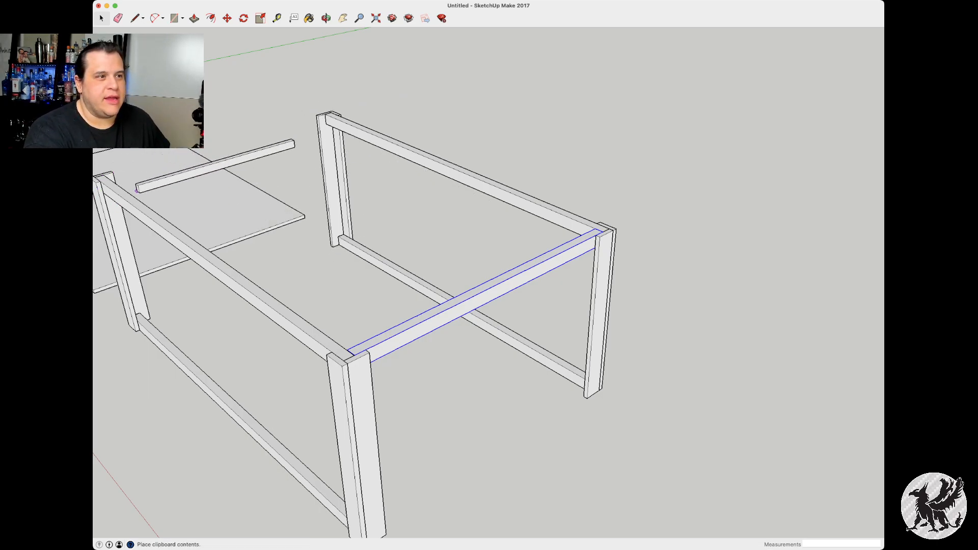
click(127, 192)
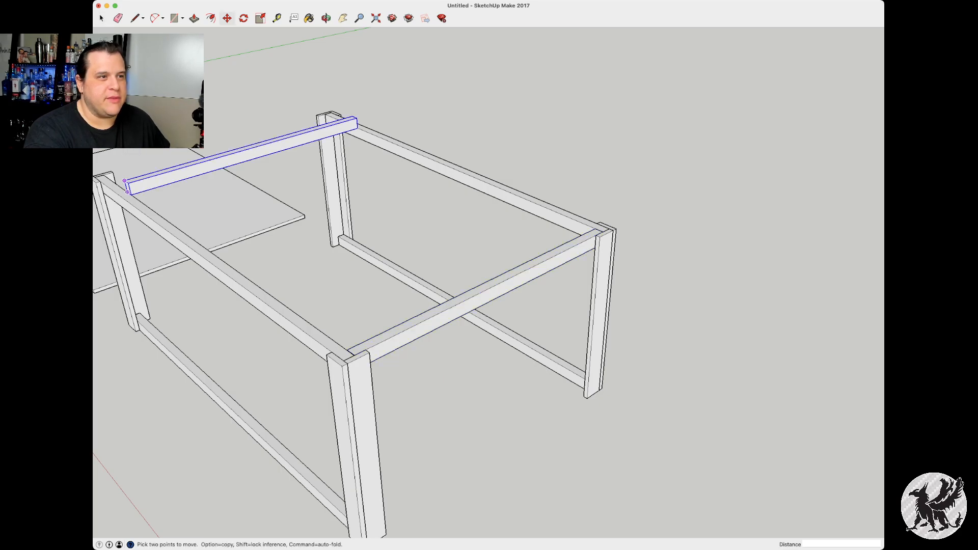
click(124, 181)
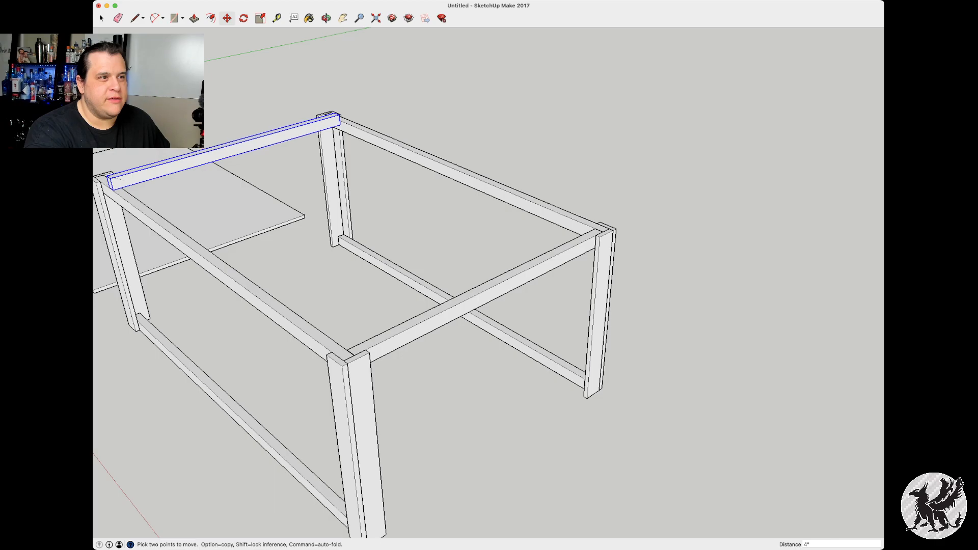
scroll(104, 177, up, 5)
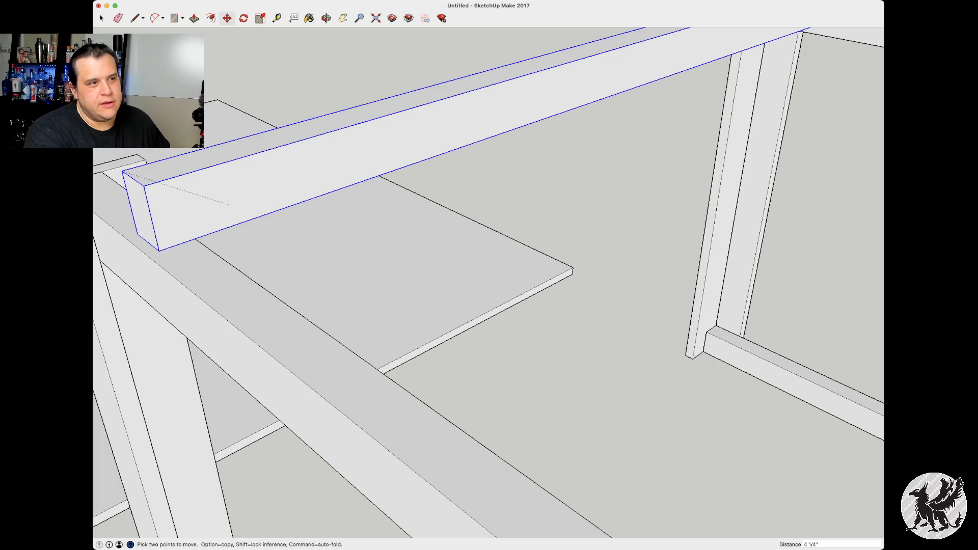
key(o)
middle_drag(407, 244, 555, 301)
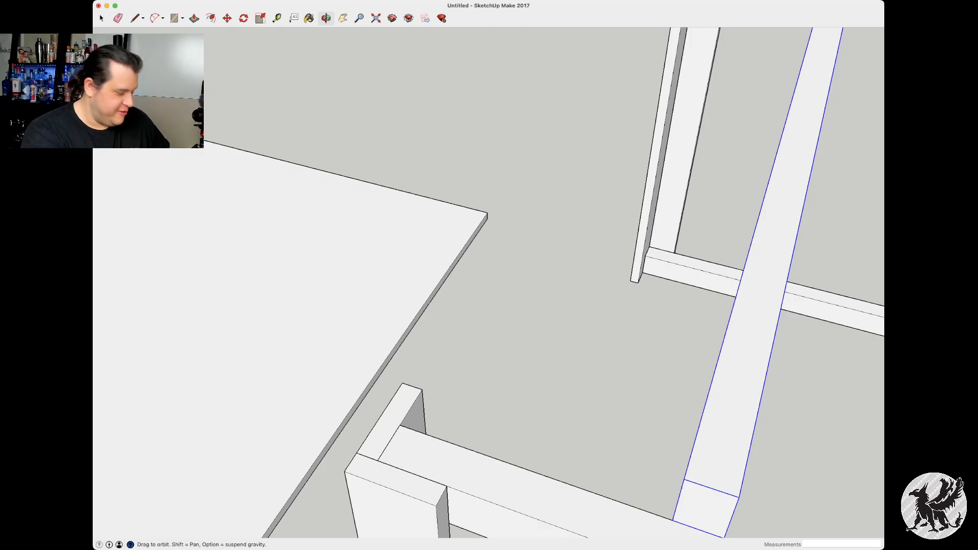
key(m)
click(719, 491)
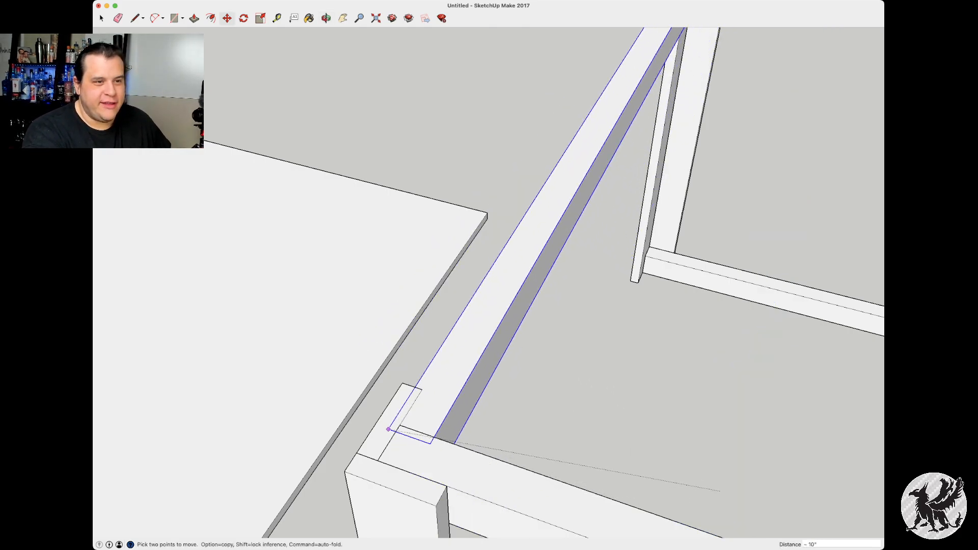
click(400, 425)
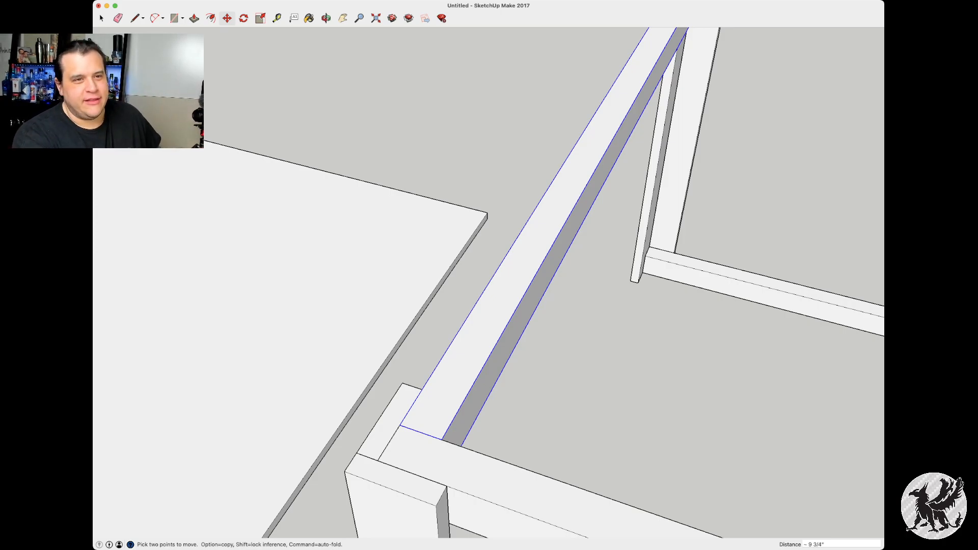
Copy that upper short rail down to the inner end corner of the lower long rails at the same table end
key(alt)
click(399, 425)
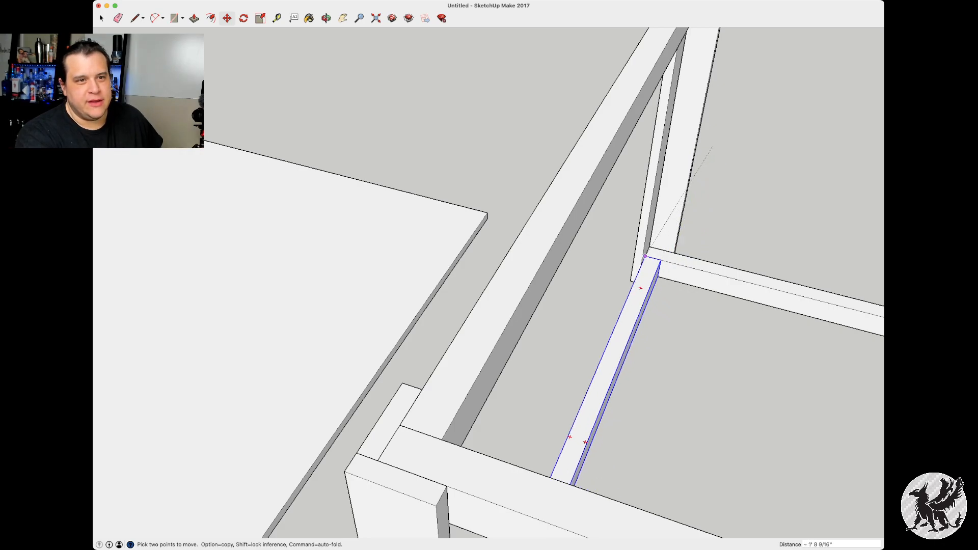
click(645, 256)
Paste another short rail and move it by its upper end corner to the lower long rail's inner corner at the other table end
key(o)
shift+middle_drag(644, 256, 412, 255)
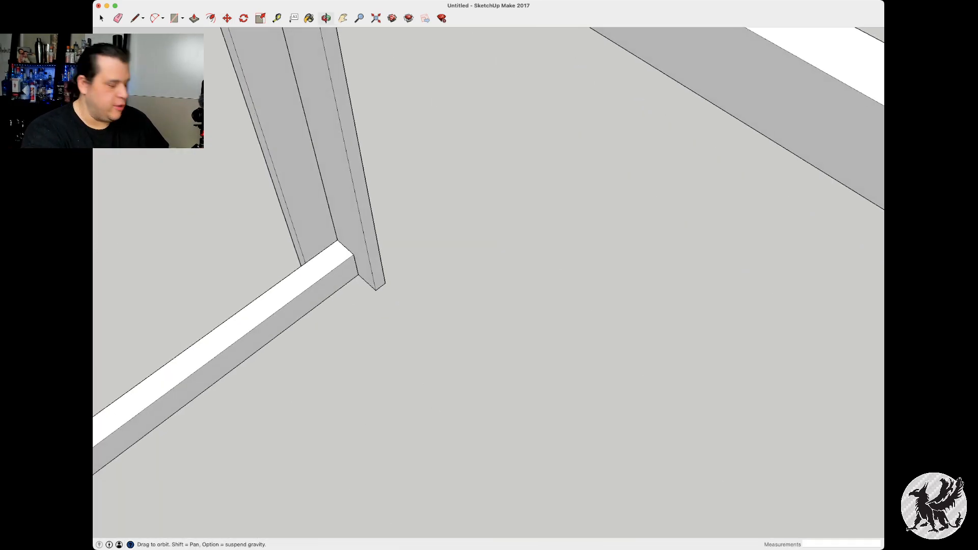
key(super+v)
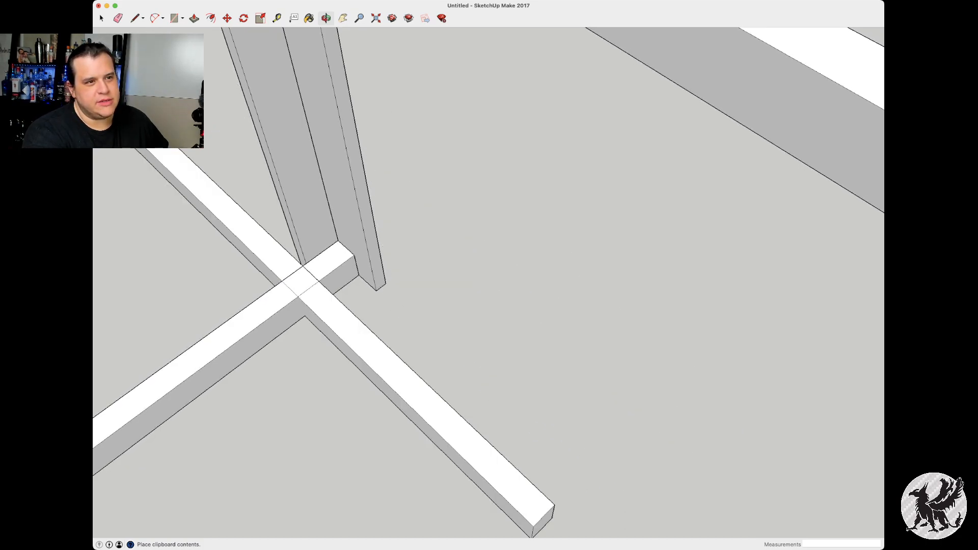
click(740, 470)
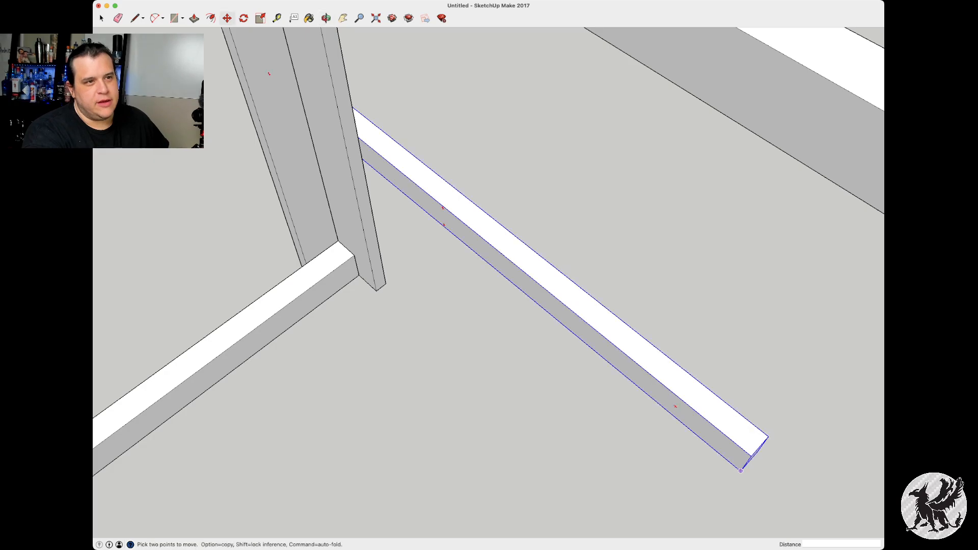
scroll(740, 470, down, 5)
scroll(740, 470, up, 4)
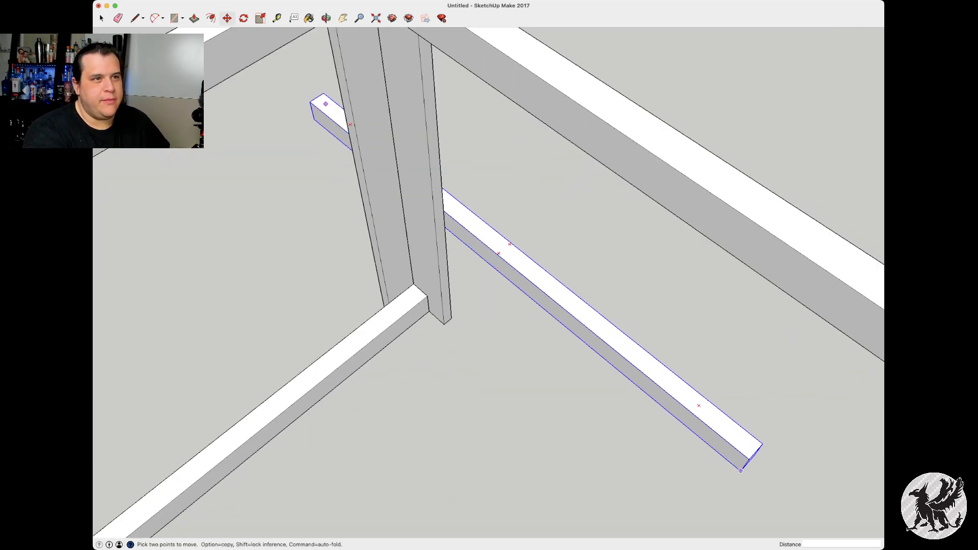
click(322, 93)
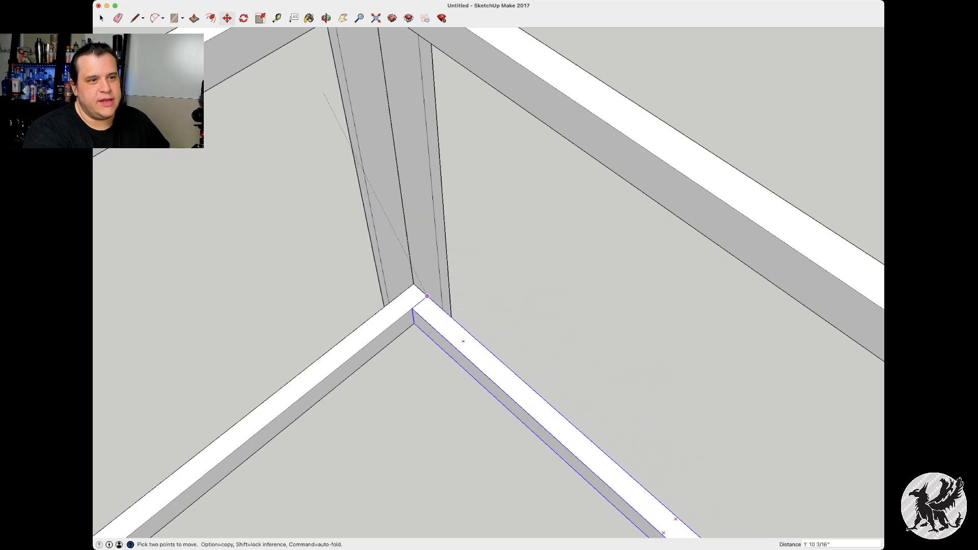
click(427, 296)
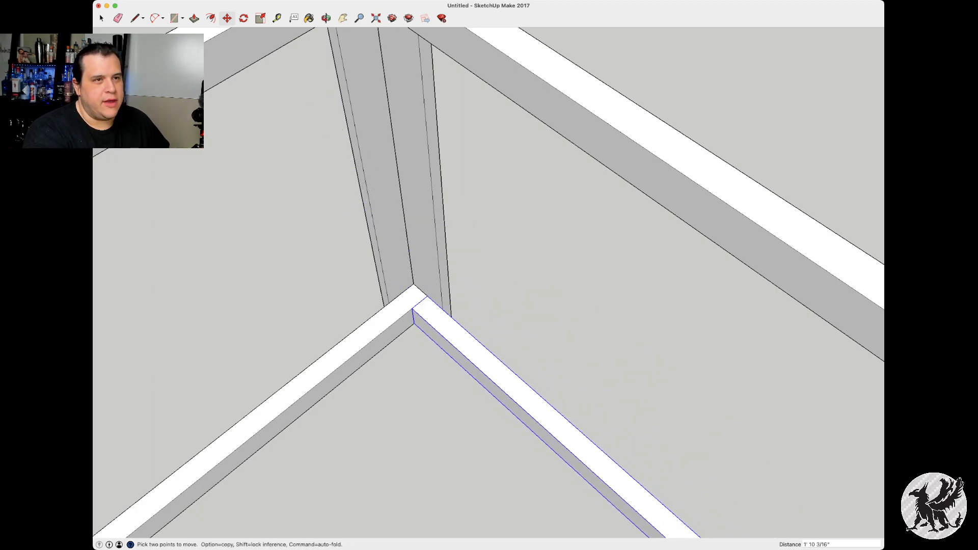
key(space)
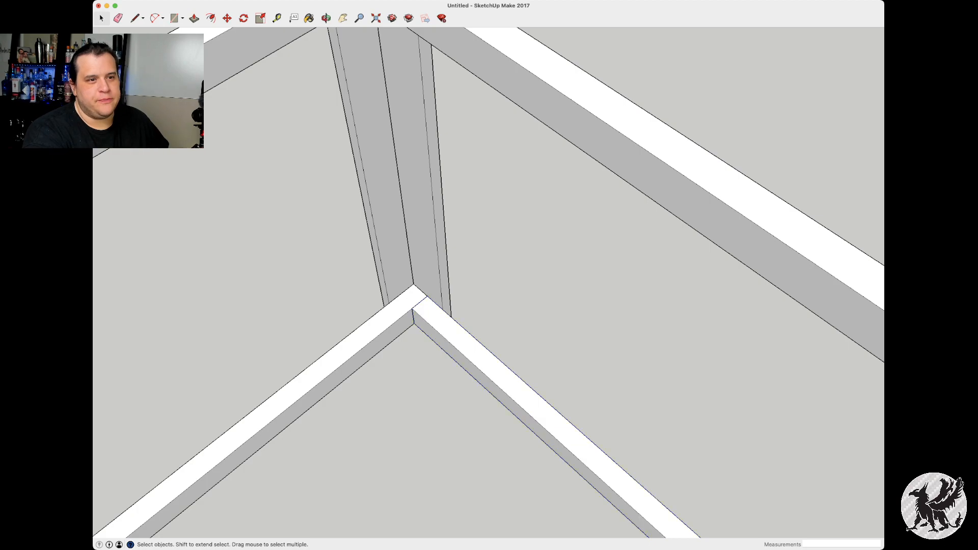
Paste another copy of the short rail near the upper frame for use as a middle crossrail
middle_drag(428, 306, 168, 229)
scroll(253, 261, down, 5)
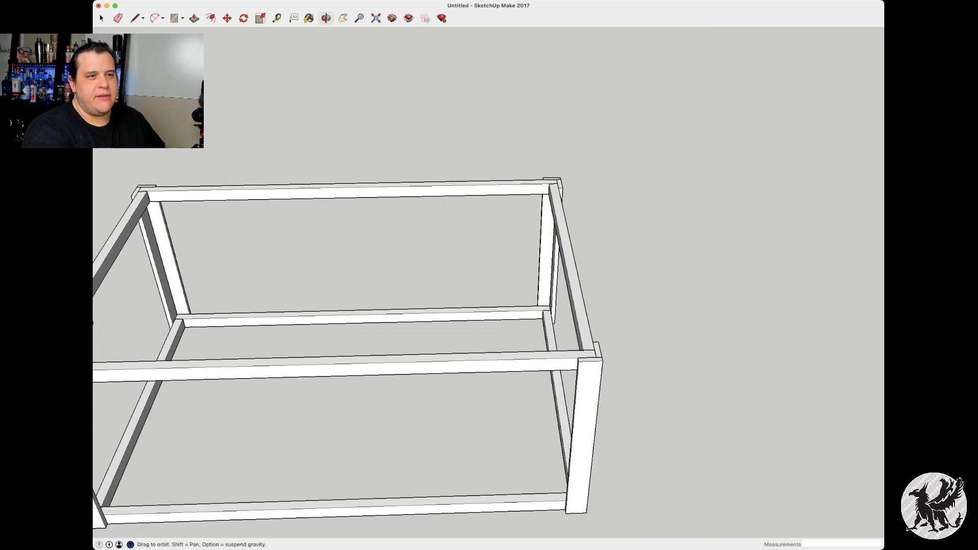
middle_drag(306, 265, 324, 284)
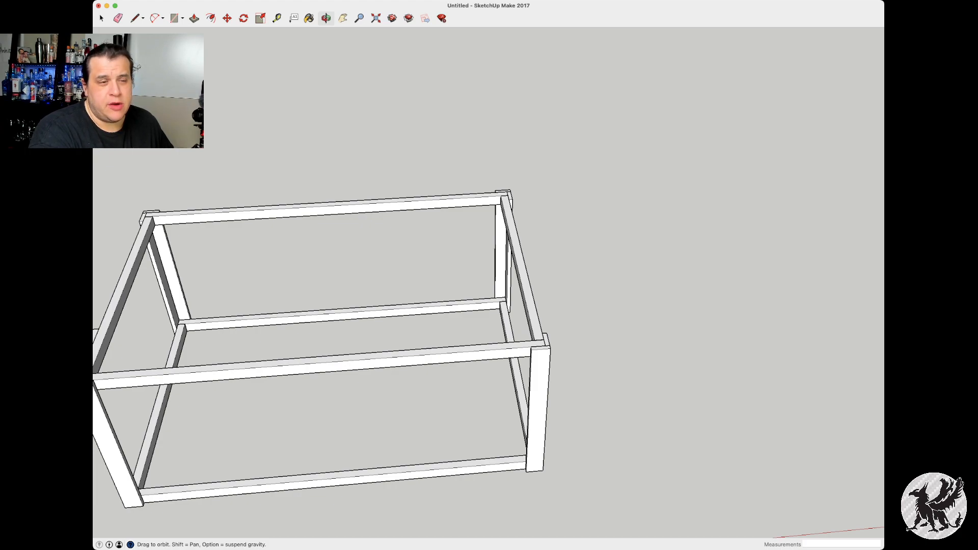
key(super+v)
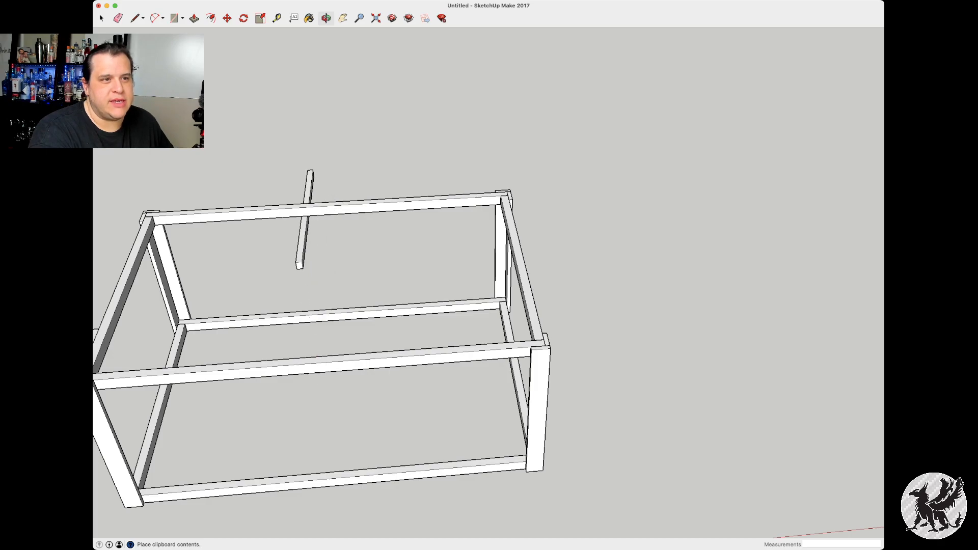
click(309, 192)
Move the pasted rail by the midpoint of its upper end edge onto the midpoint of the upper long rail's inner edge
key(m)
scroll(309, 192, up, 3)
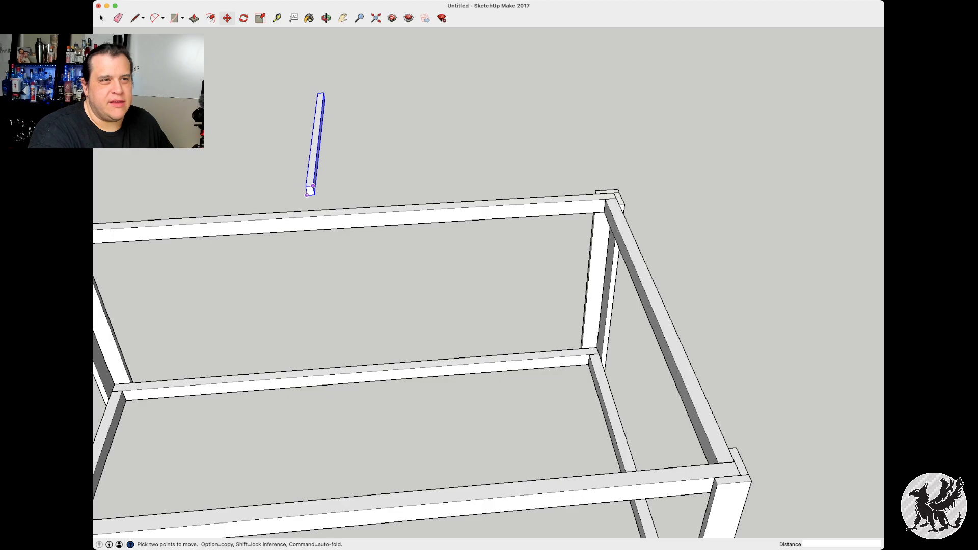
scroll(307, 195, up, 3)
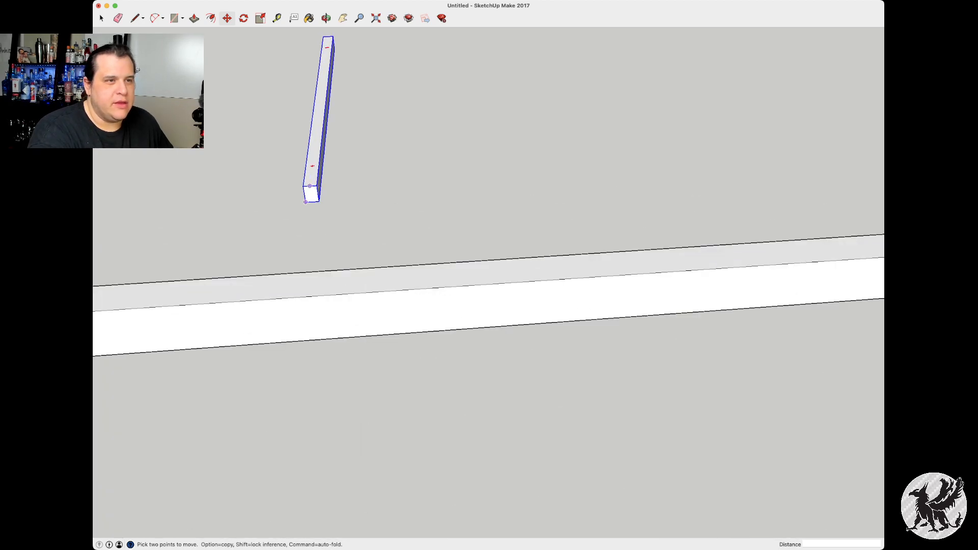
click(310, 186)
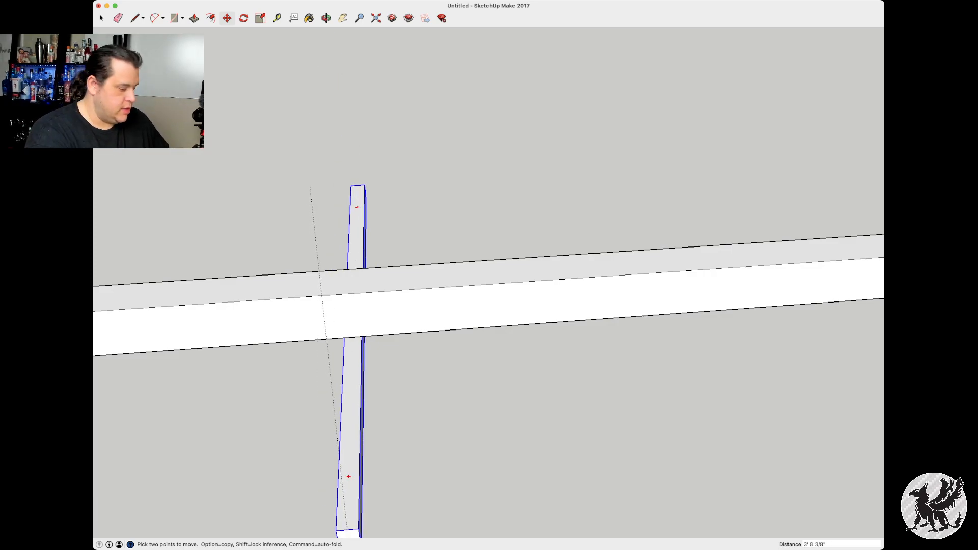
middle_drag(309, 186, 316, 285)
shift+middle_drag(509, 443, 514, 354)
scroll(514, 354, down, 4)
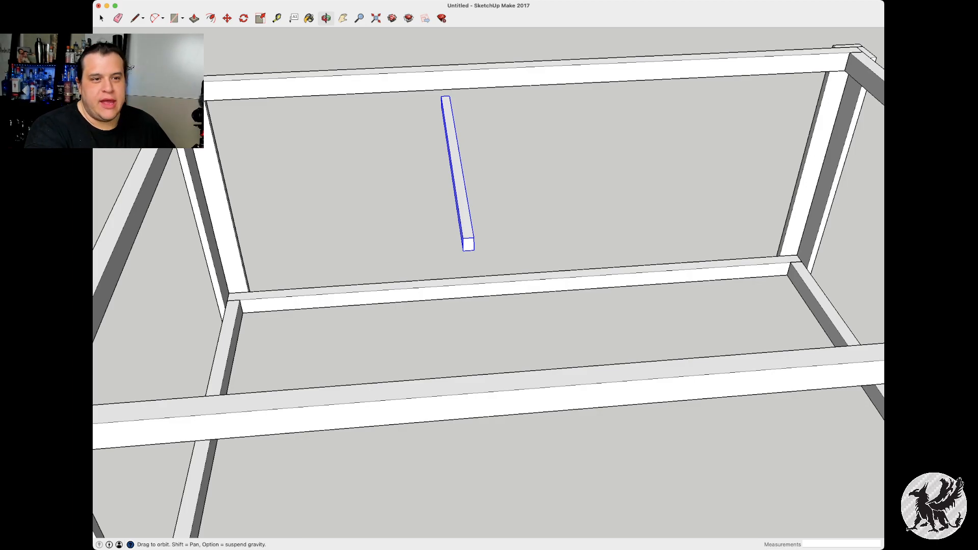
key(m)
click(468, 249)
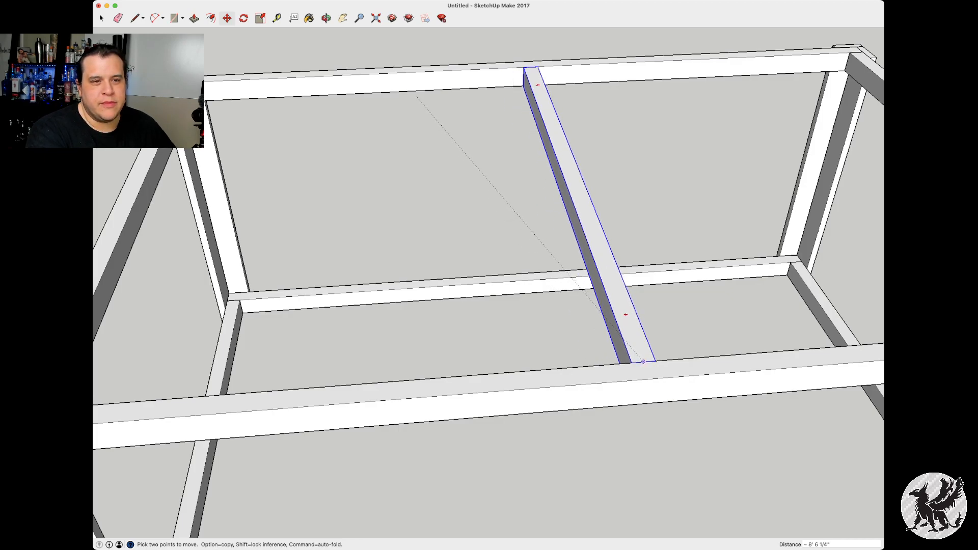
click(643, 361)
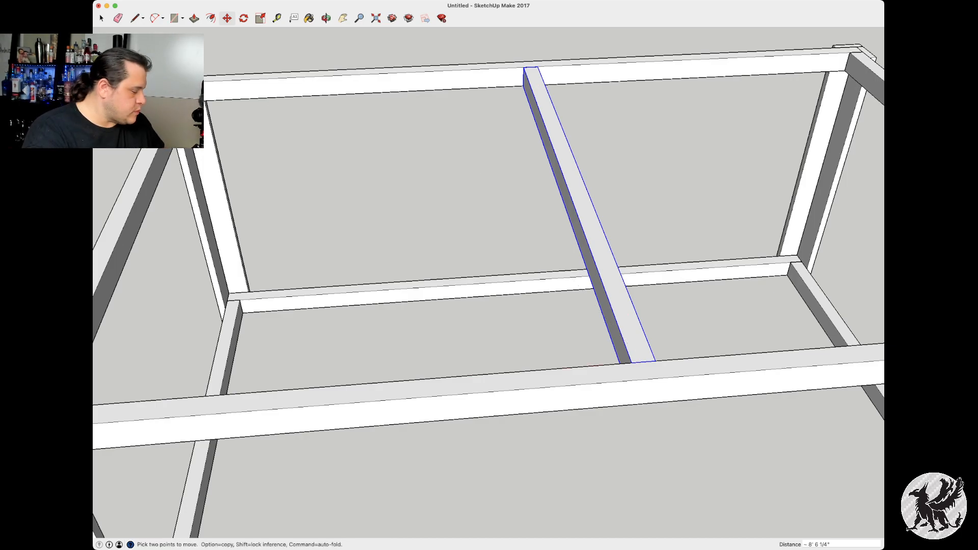
Measure the distance along the upper long rail from the end short rail to the near side of the middle crossrail
key(t)
scroll(410, 395, down, 5)
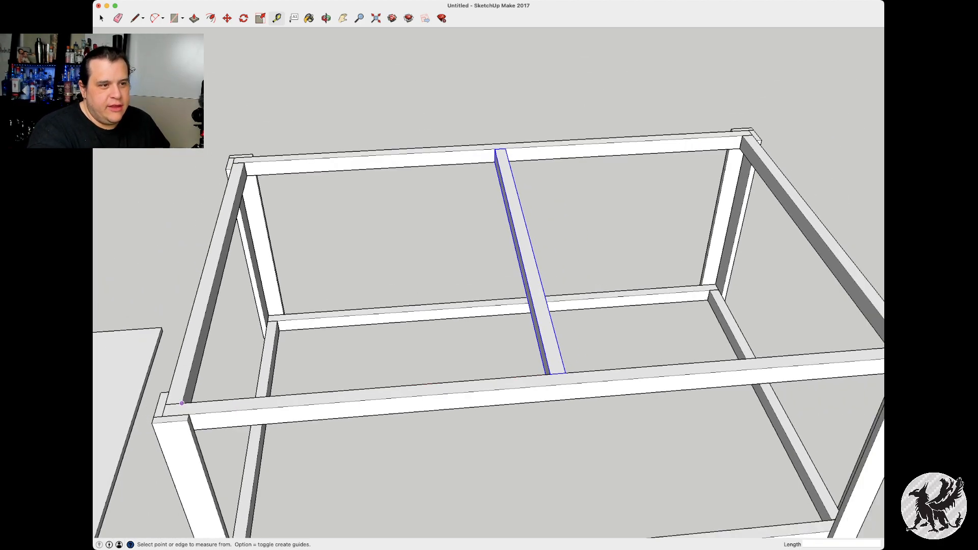
click(182, 403)
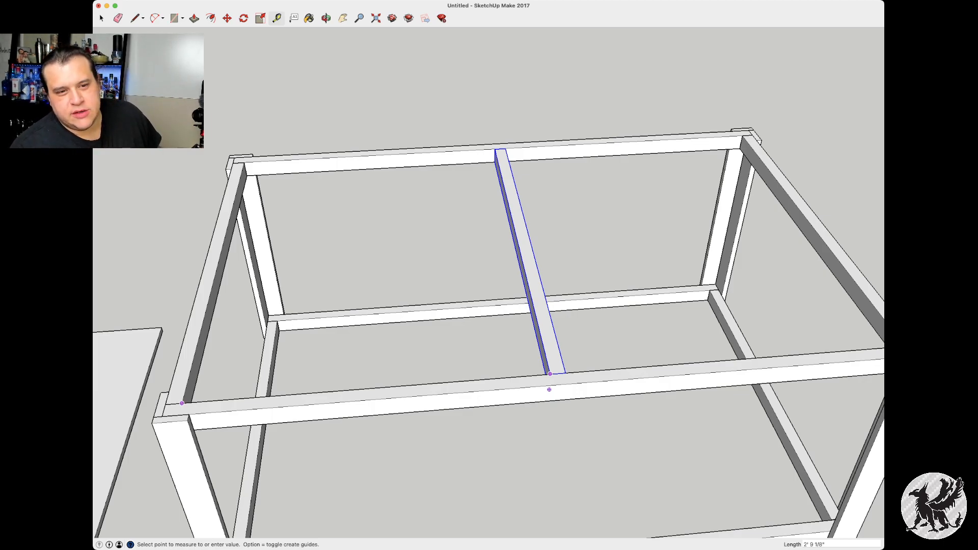
key(space)
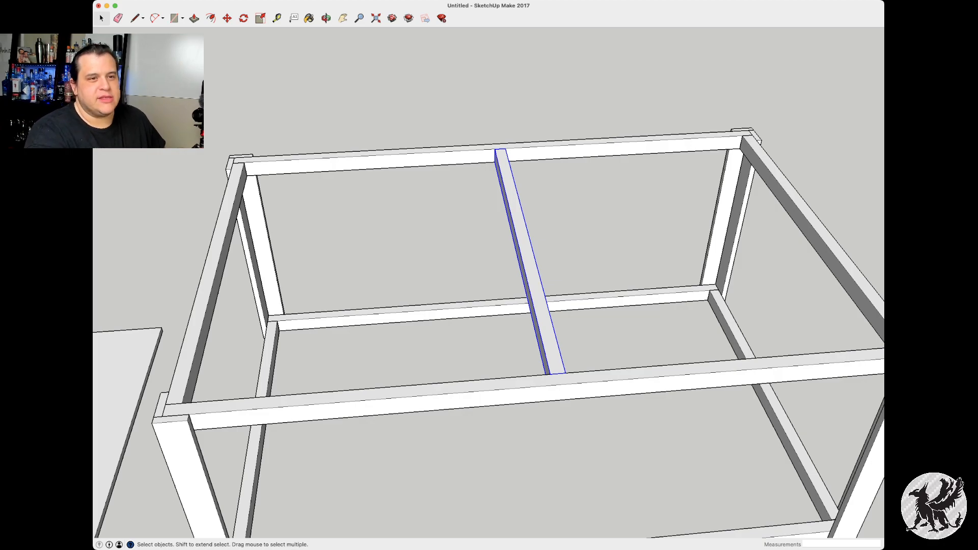
Place a guide point on the upper long rail's inner edge, 11" from the middle crossrail's near corner toward the end rail
click(510, 392)
key(t)
click(549, 374)
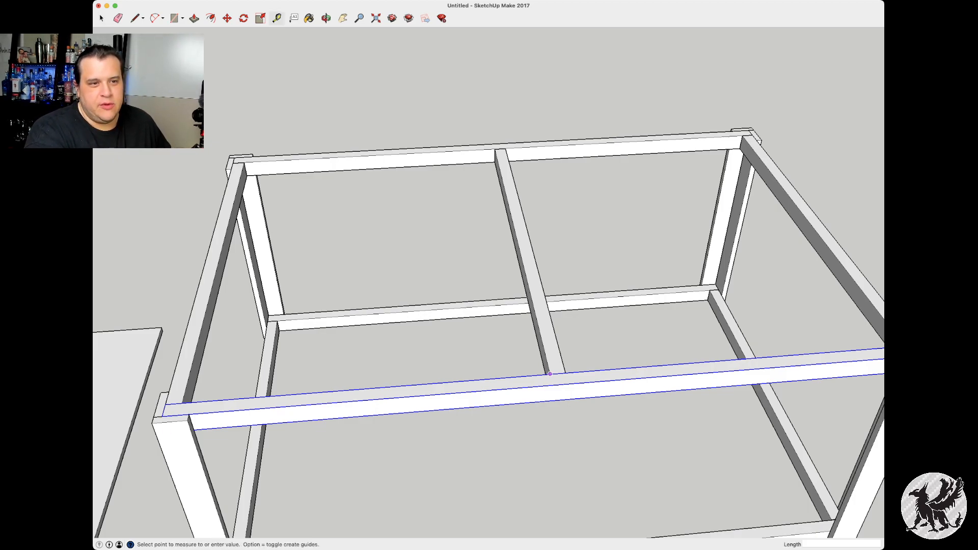
text(11")
key(Return)
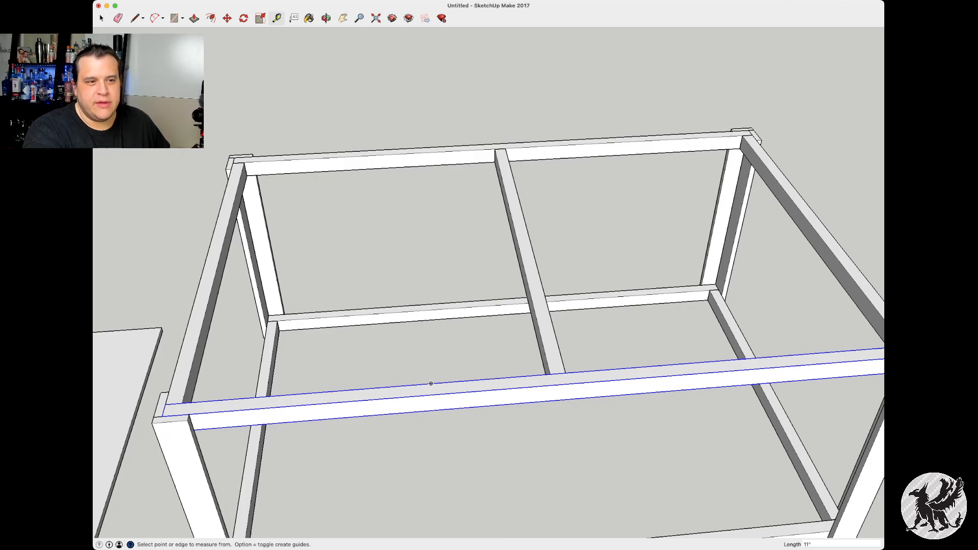
Place a second guide point 11" beyond the first along the long rail and measure from it toward the end rail
click(431, 383)
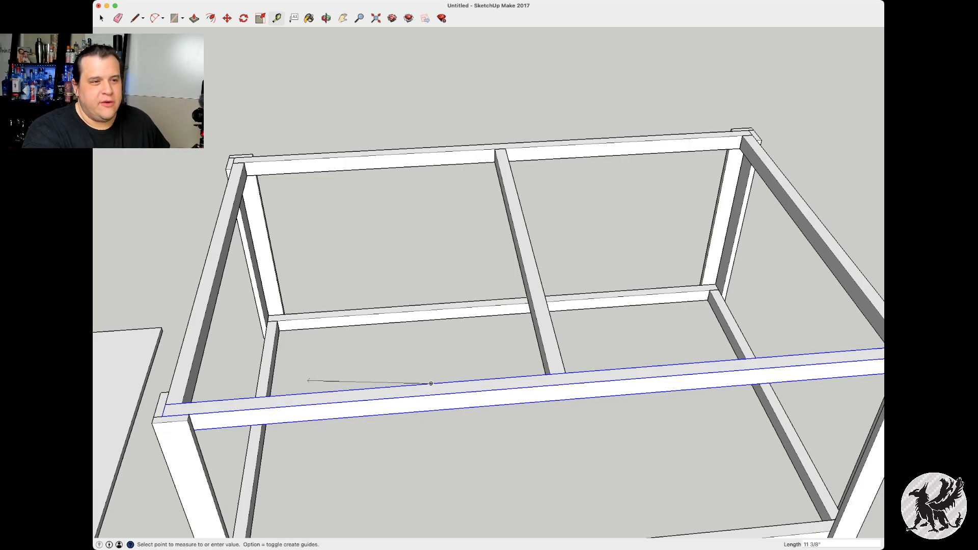
text(11)
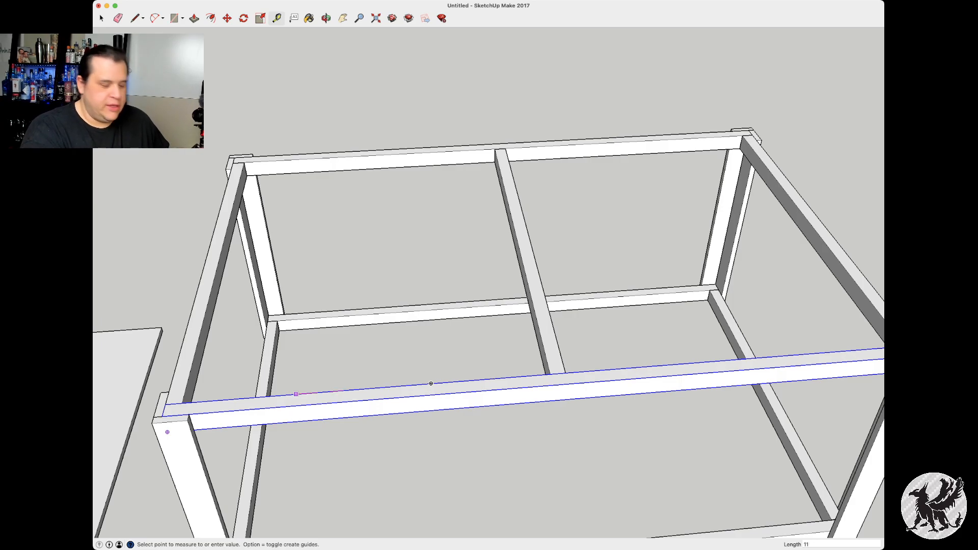
key(Return)
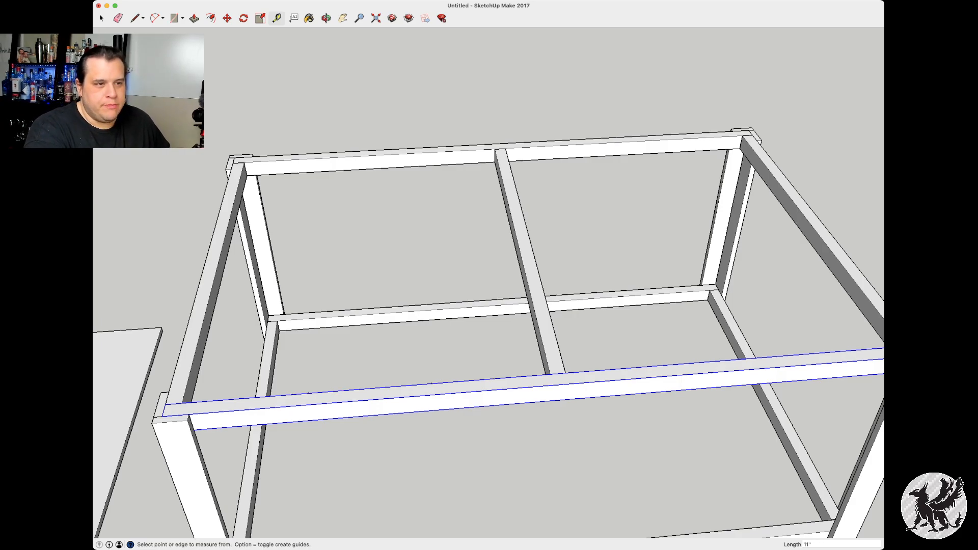
click(308, 394)
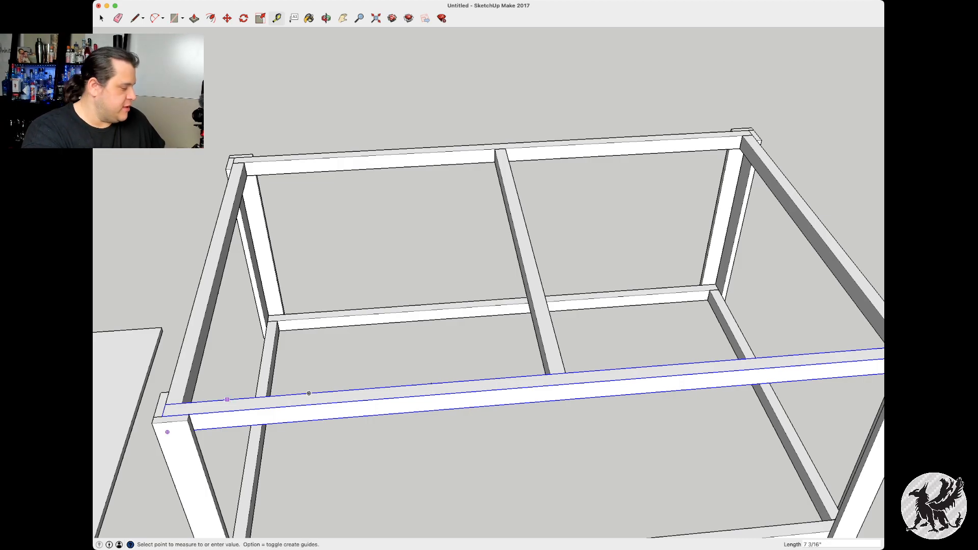
click(227, 411)
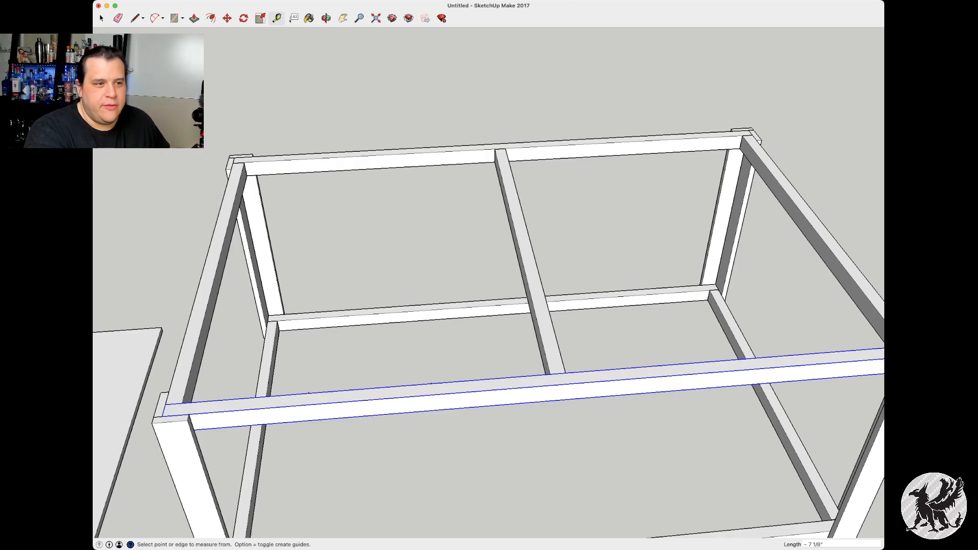
Paste another crossrail and move it by the midpoint of its upper end edge onto the guide point 11" from the middle crossrail
key(super+v)
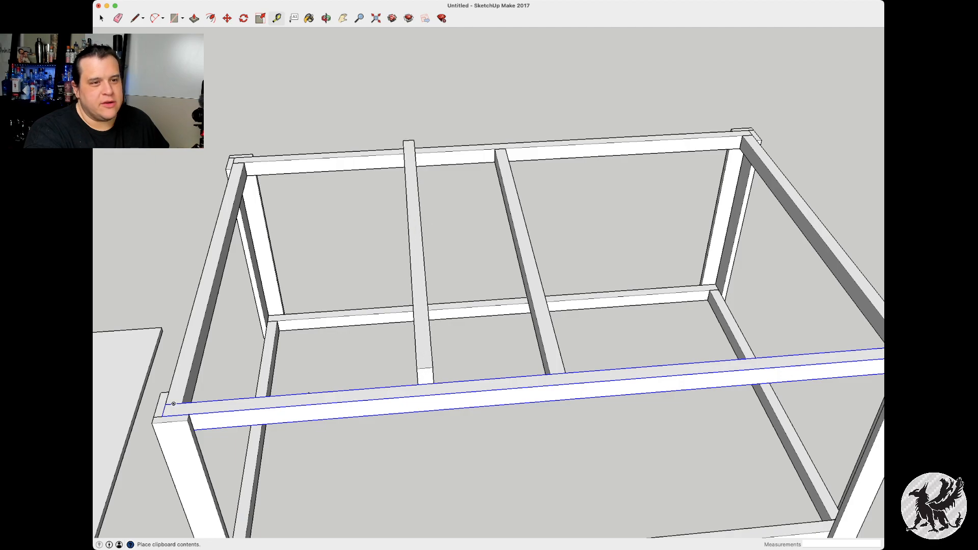
click(411, 375)
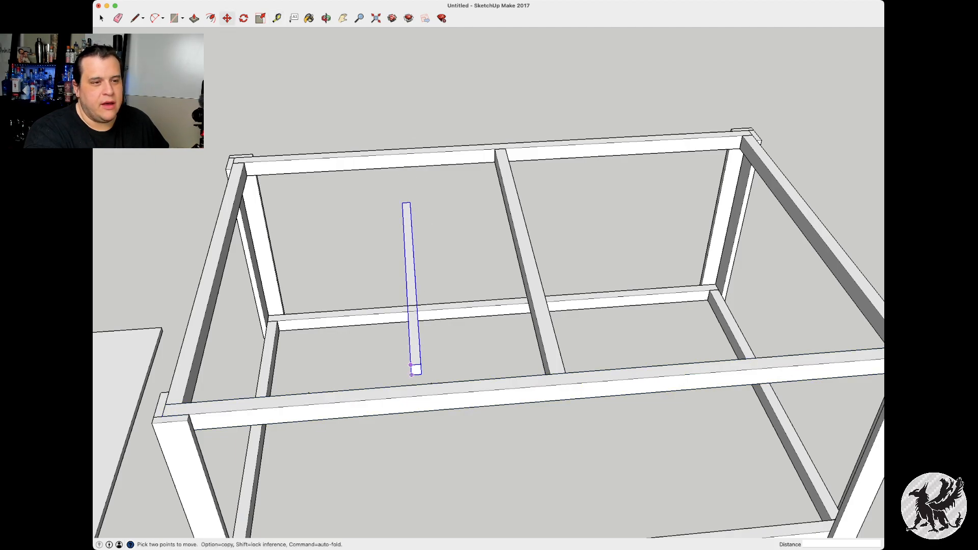
scroll(411, 374, up, 5)
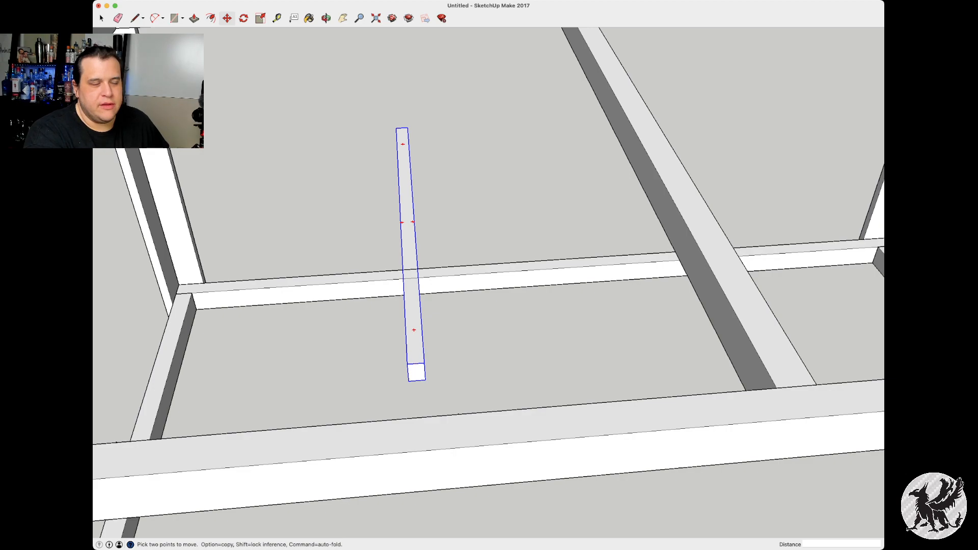
click(416, 363)
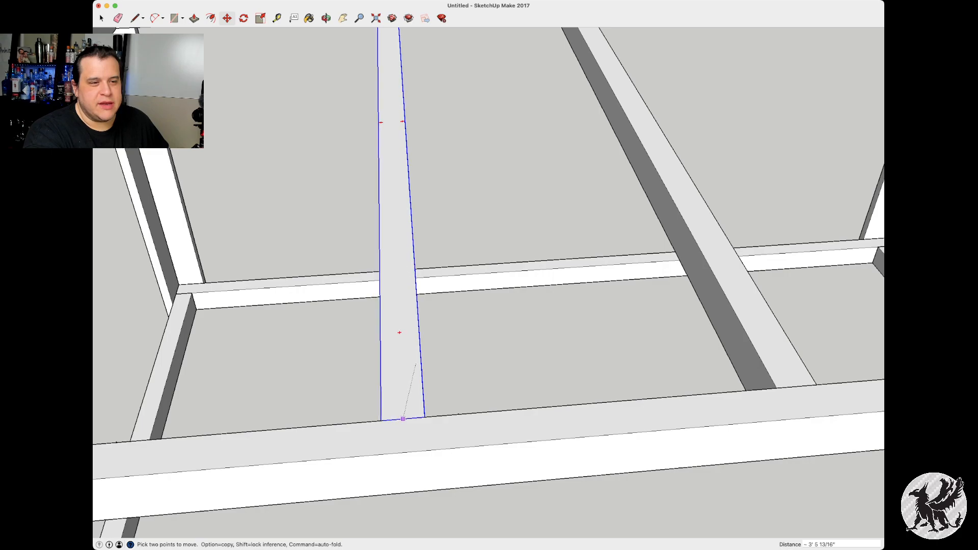
scroll(436, 412, down, 3)
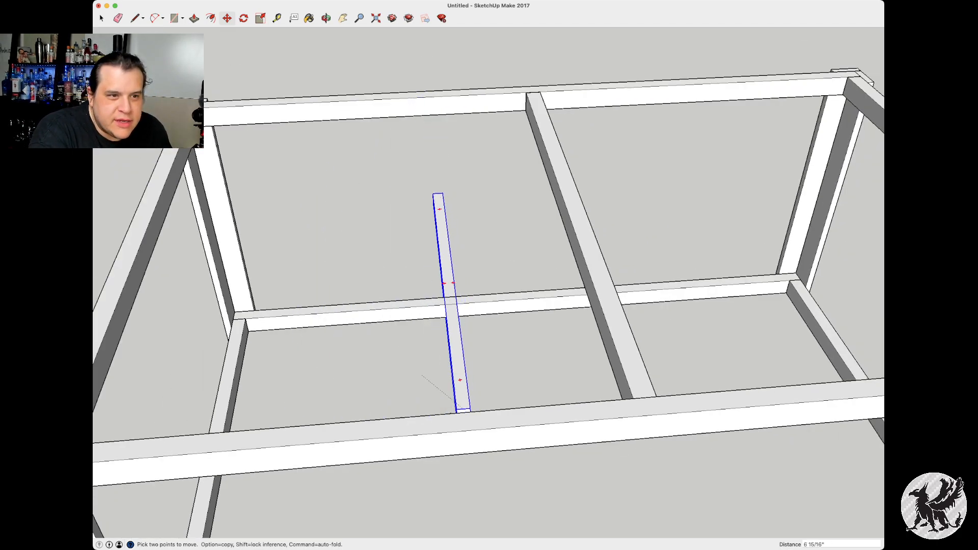
click(451, 413)
Paste a further crossrail and move its upper end-edge midpoint onto the second guide point, nearest the end short rail
key(super+v)
click(251, 419)
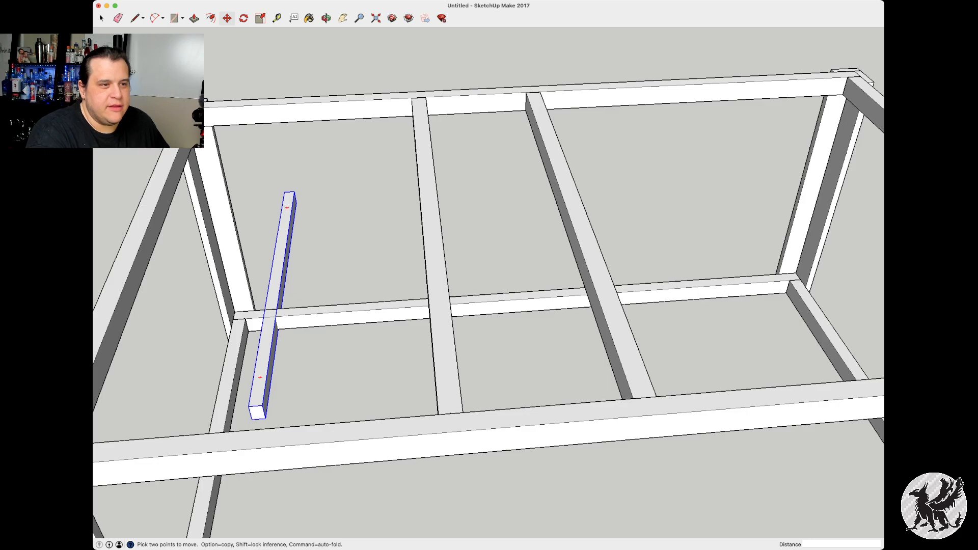
click(255, 406)
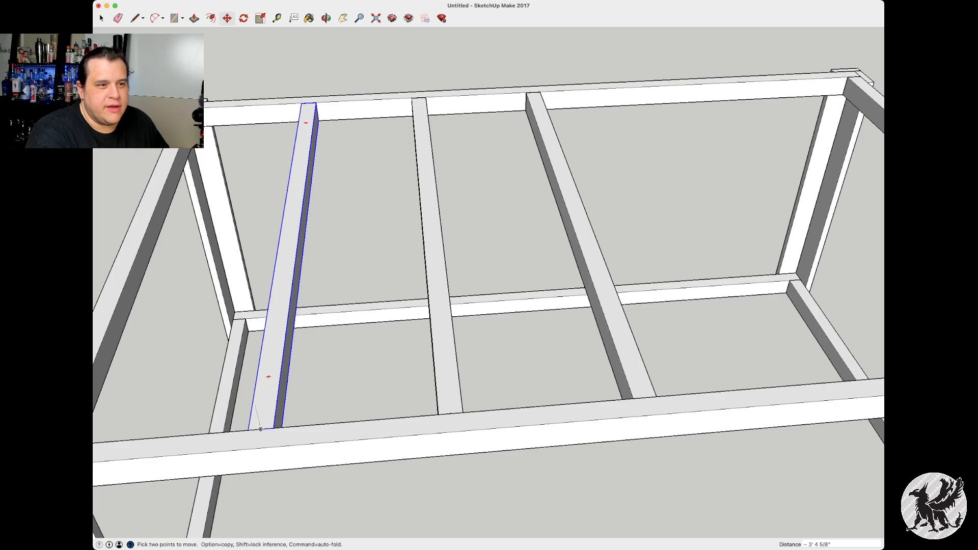
click(260, 429)
Place two guide points at 11" intervals along the upper long rail's inner edge, from the middle crossrail's corner toward the opposite end rail
key(o)
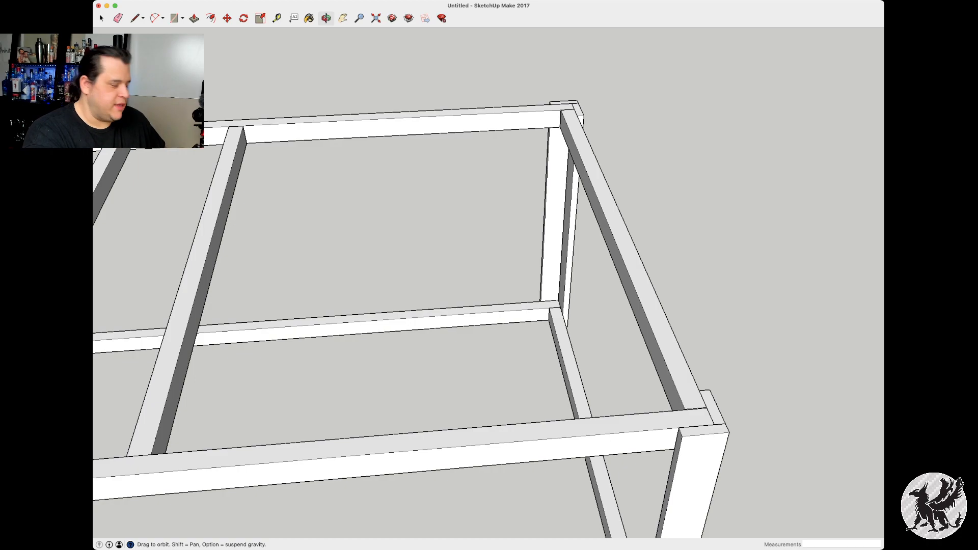
key(t)
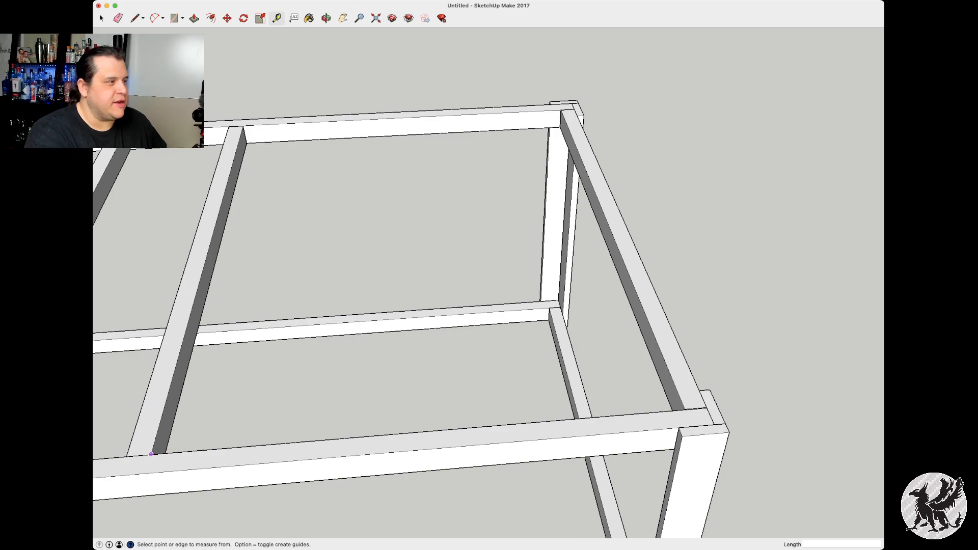
click(151, 454)
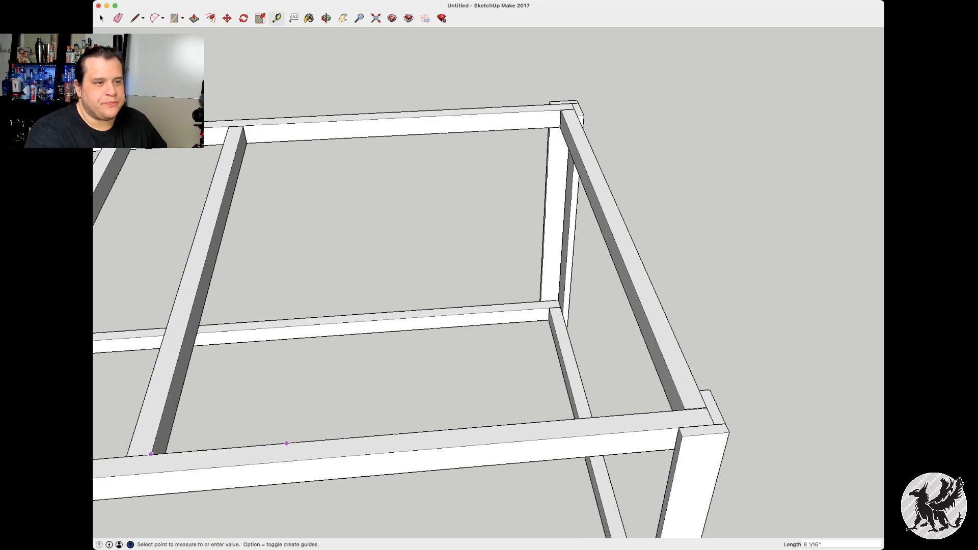
text(11)
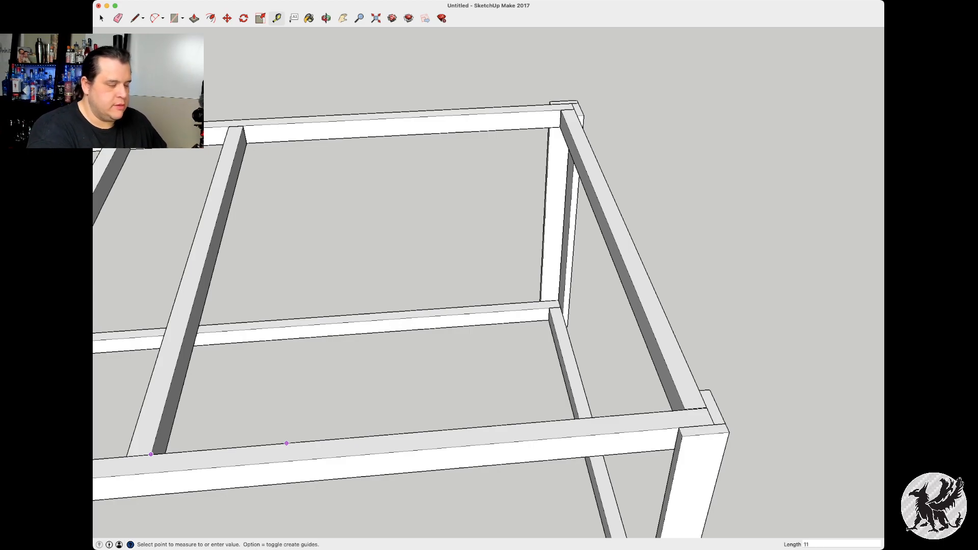
key(Return)
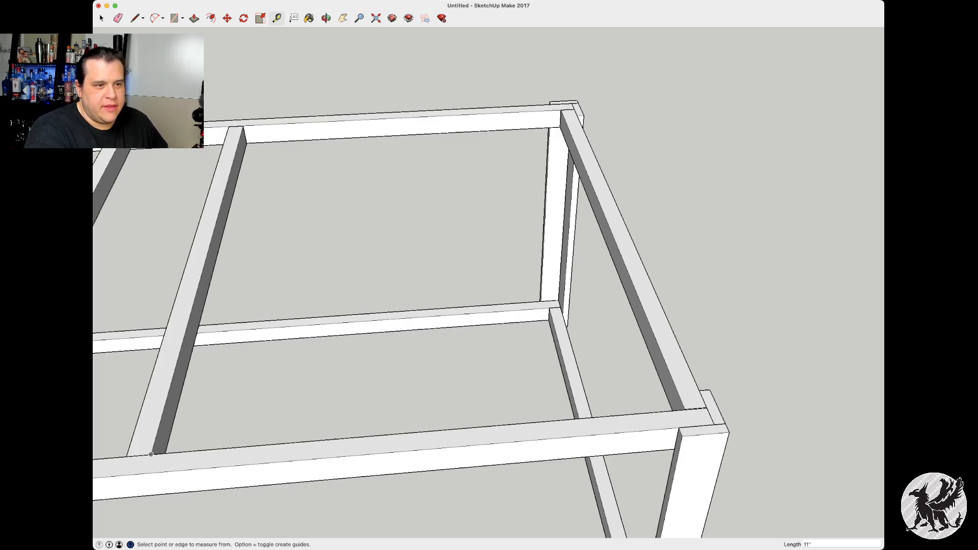
click(335, 439)
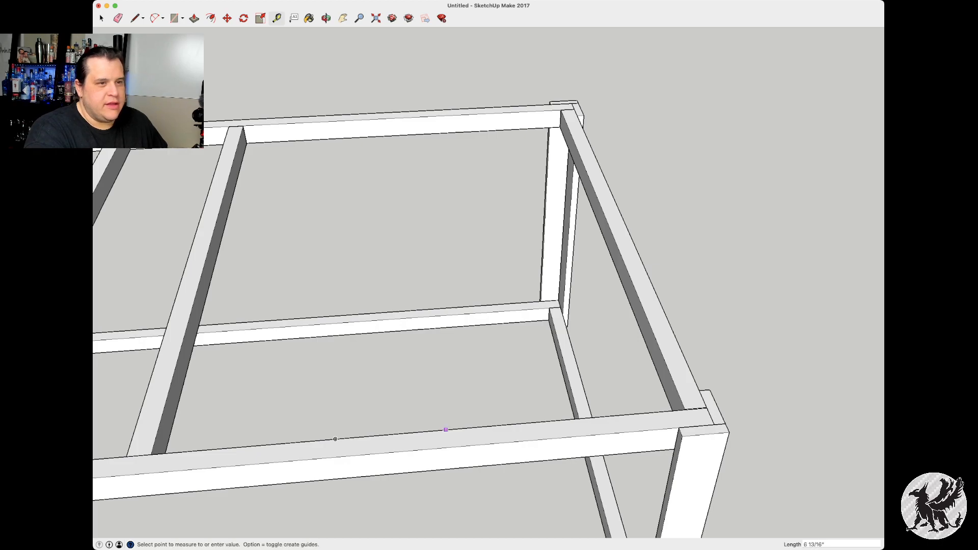
text(11)
key(Return)
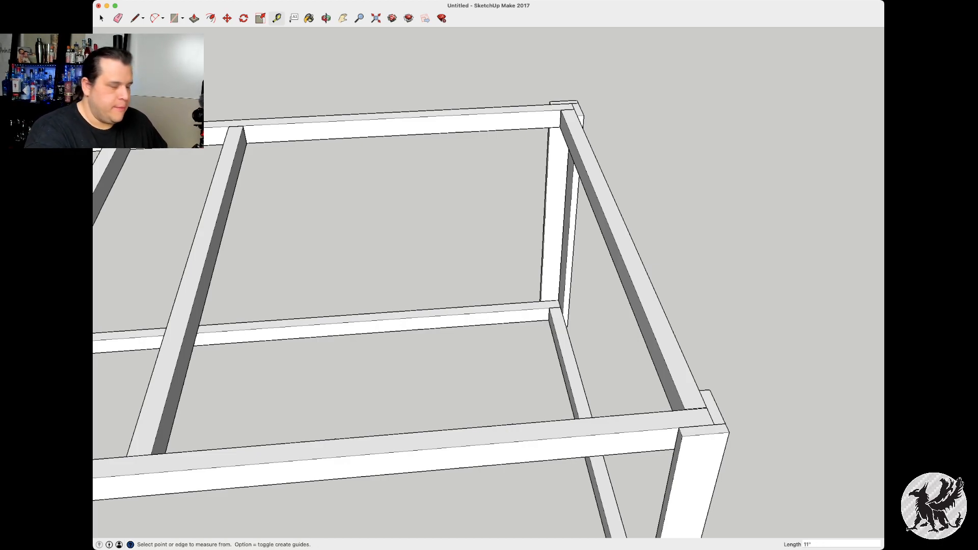
Paste a crossrail copy beside the middle crossrail in the half of the upper frame still without crossrails
key(super+v)
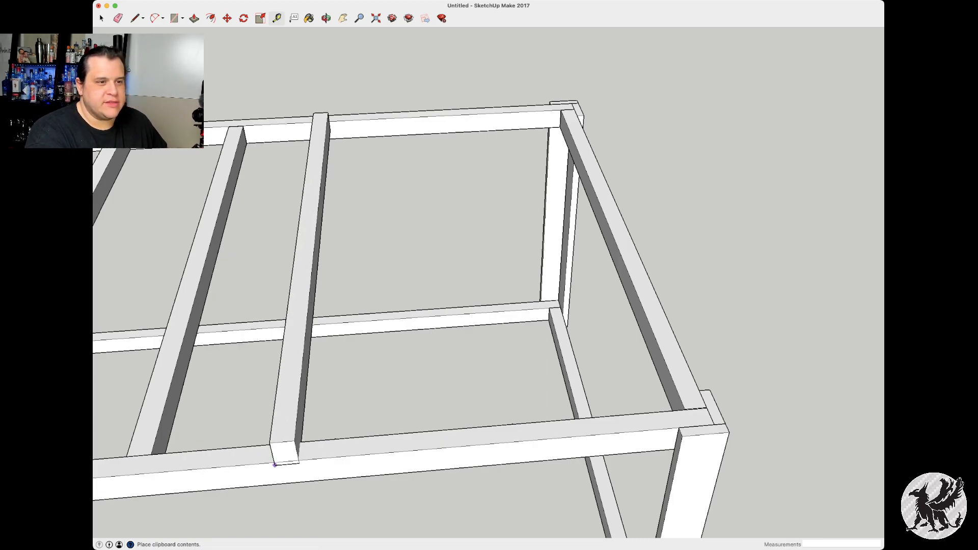
click(278, 456)
key(m)
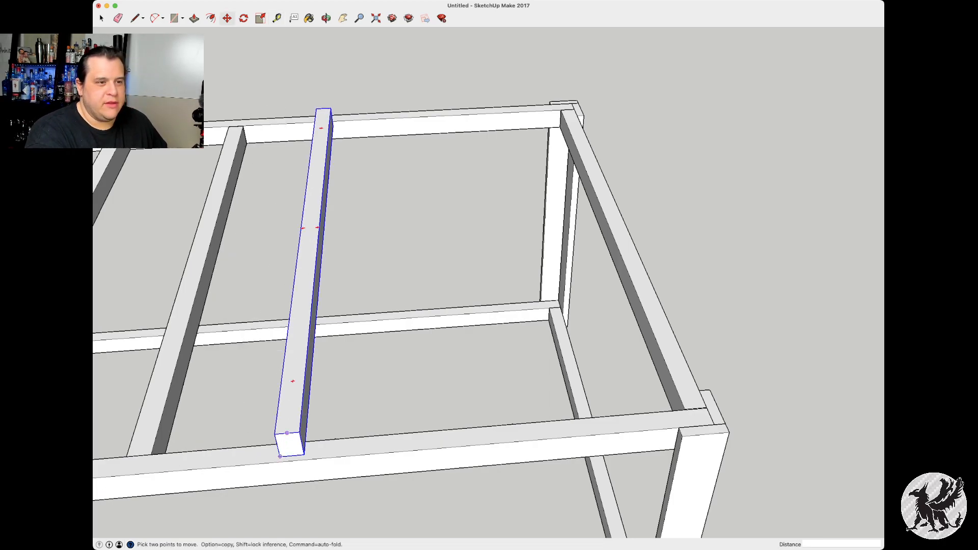
click(287, 432)
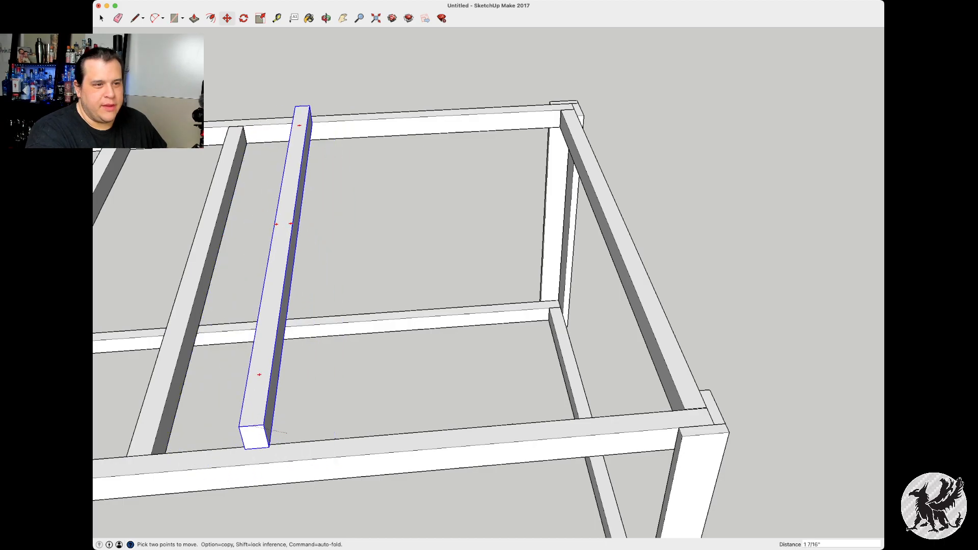
scroll(459, 306, up, 3)
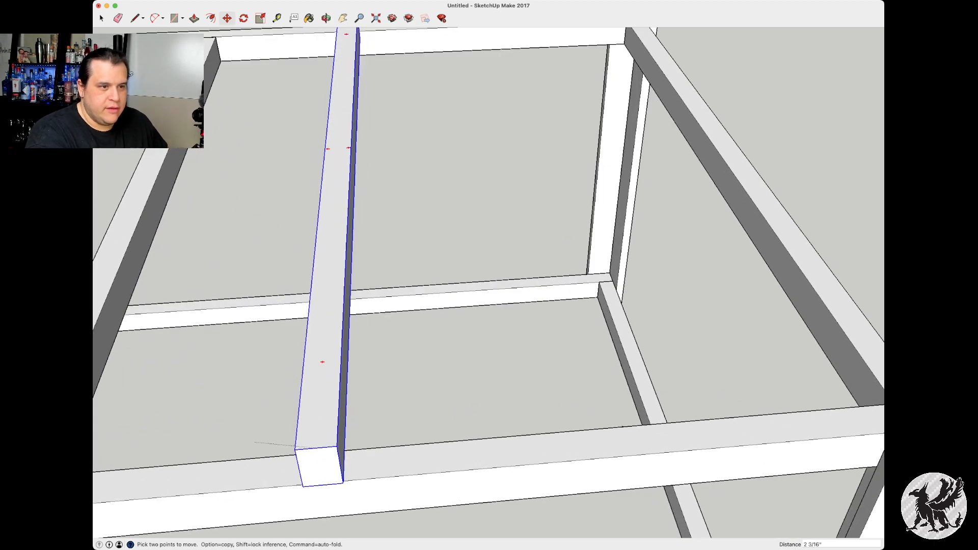
mouse_move(321, 448)
middle_down()
mouse_move(193, 379)
mouse_move(272, 236)
middle_up()
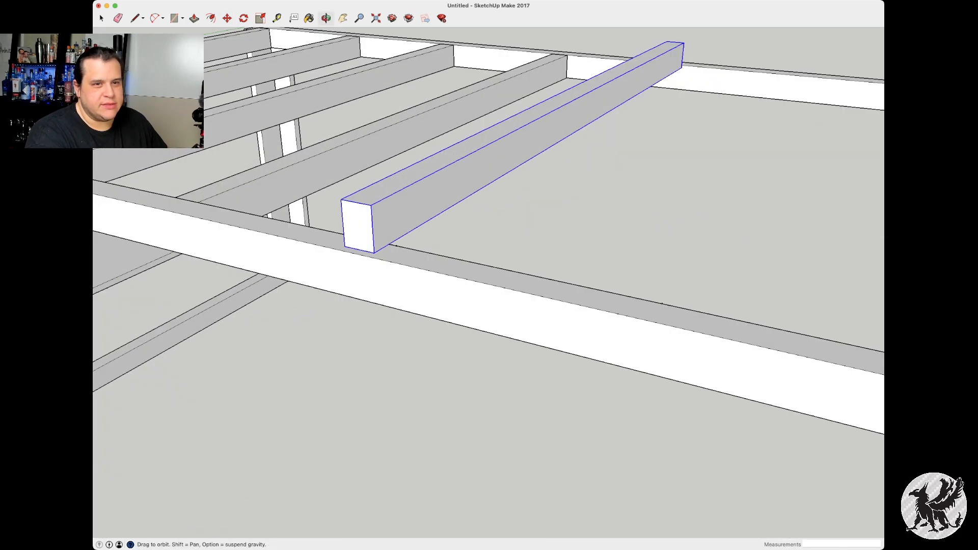
shift+middle_drag(499, 278, 265, 261)
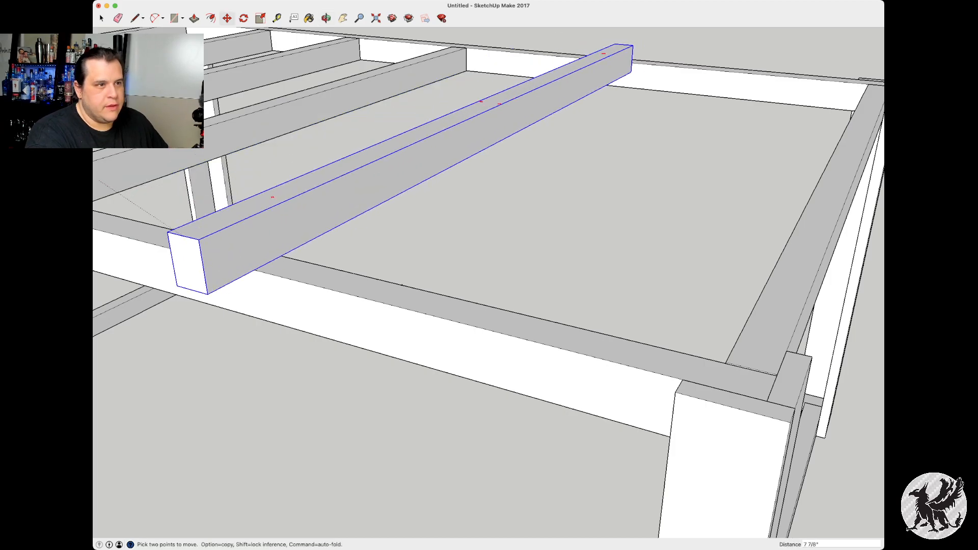
scroll(117, 240, up, 10)
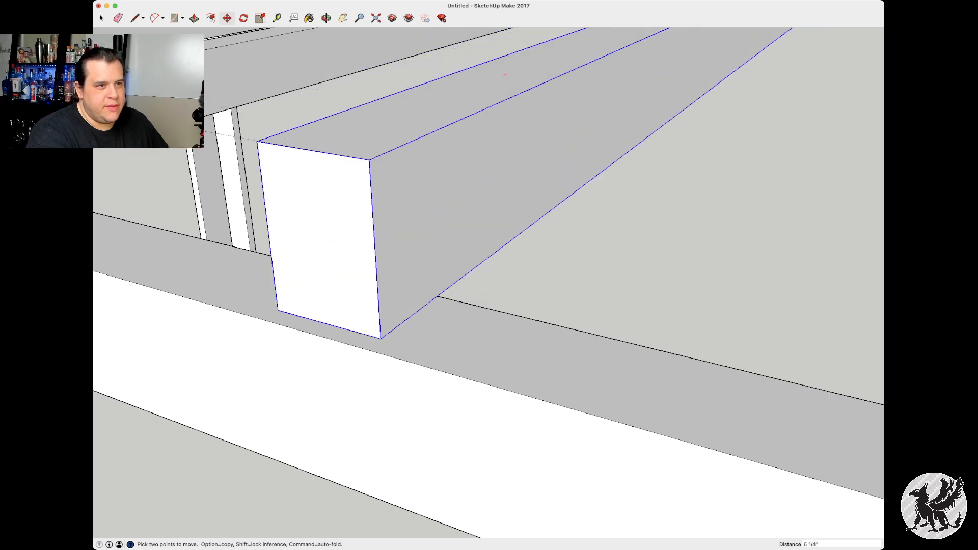
middle_drag(430, 246, 317, 262)
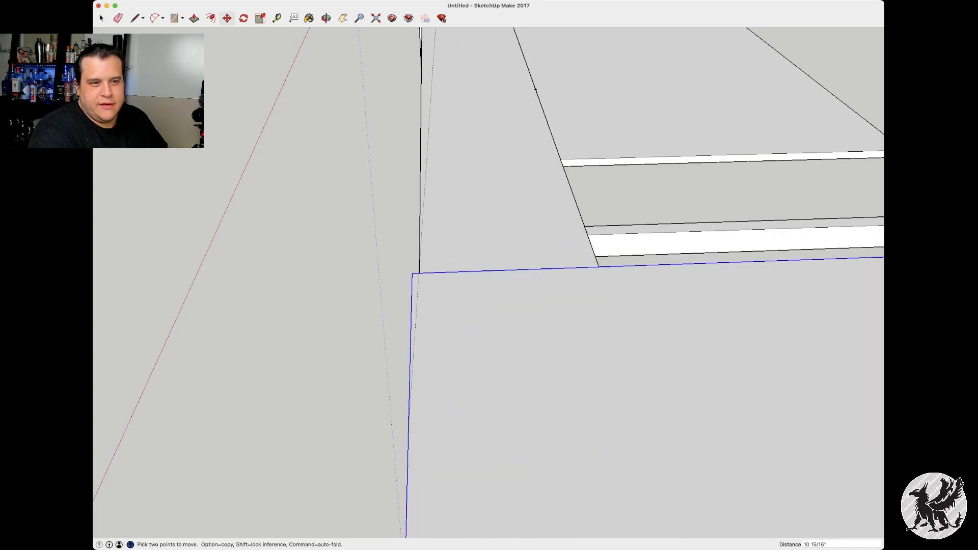
Move the pasted crossrail by the midpoint of its upper end edge onto the first guide point, 11" beyond the middle crossrail
key(o)
scroll(646, 234, up, 3)
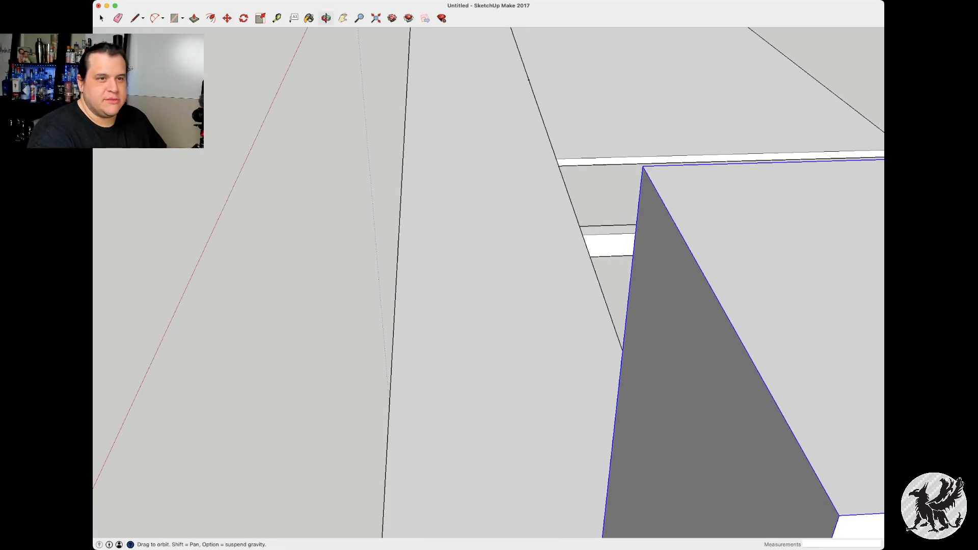
scroll(648, 144, down, 3)
scroll(688, 247, down, 3)
mouse_move(688, 246)
mouse_down()
mouse_move(672, 290)
mouse_move(474, 346)
mouse_move(463, 371)
mouse_up()
mouse_move(326, 285)
shift+mouse_down()
mouse_move(556, 353)
mouse_move(804, 395)
shift+mouse_up()
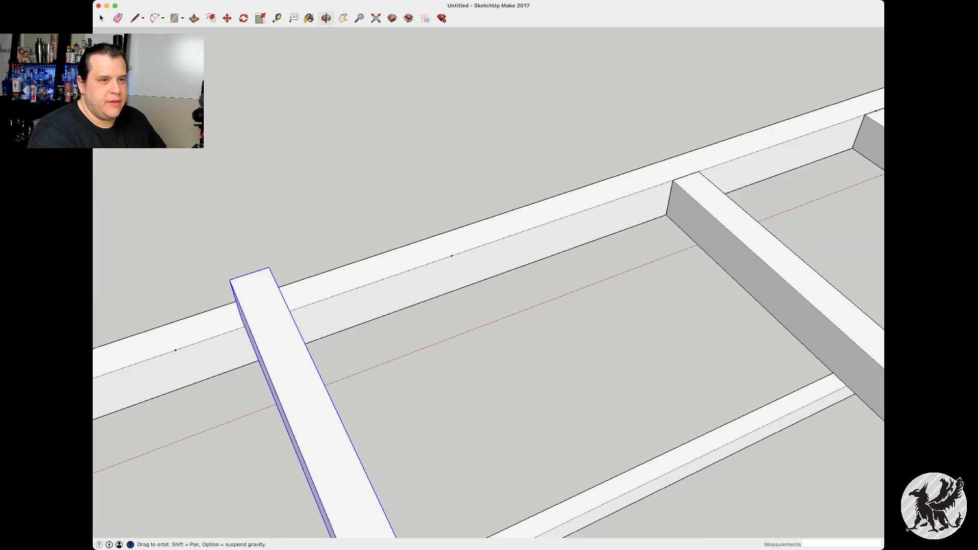
key(m)
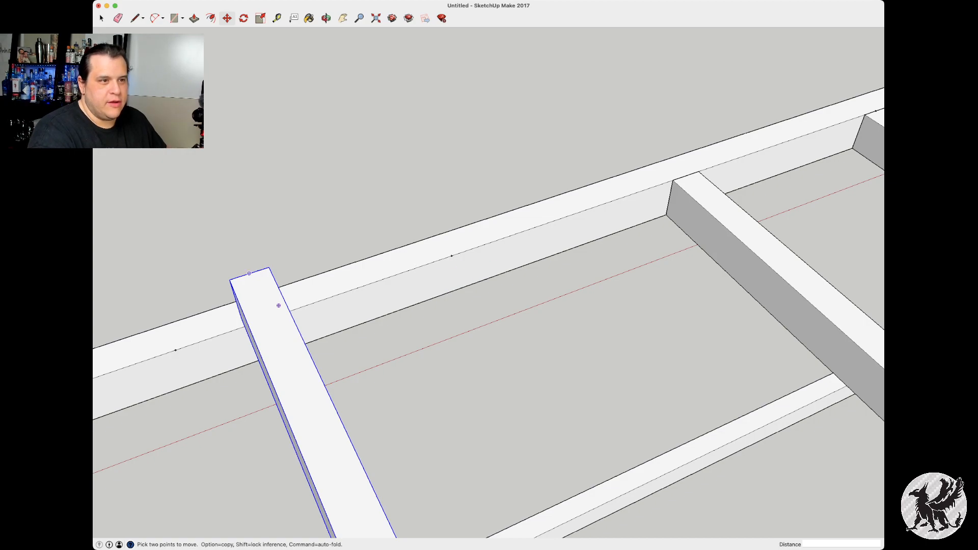
click(249, 274)
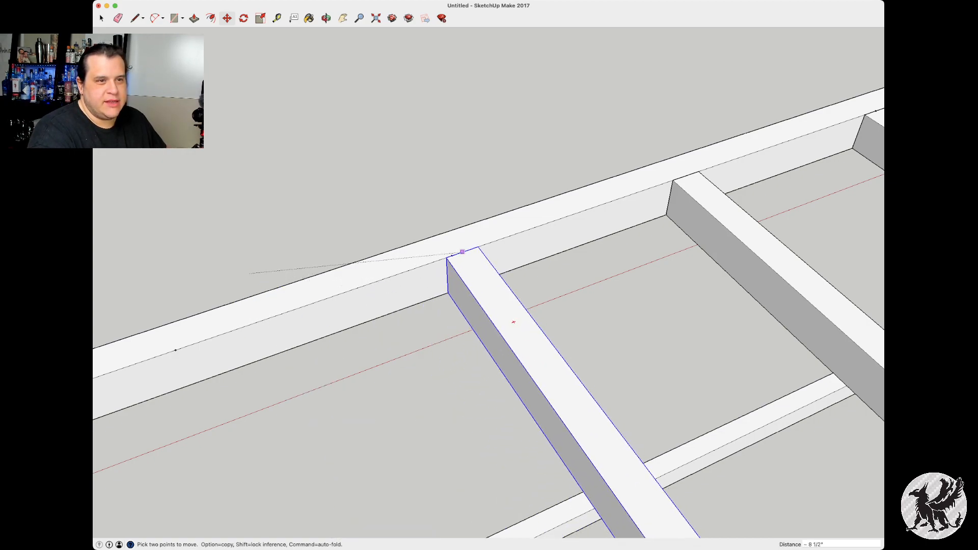
click(451, 255)
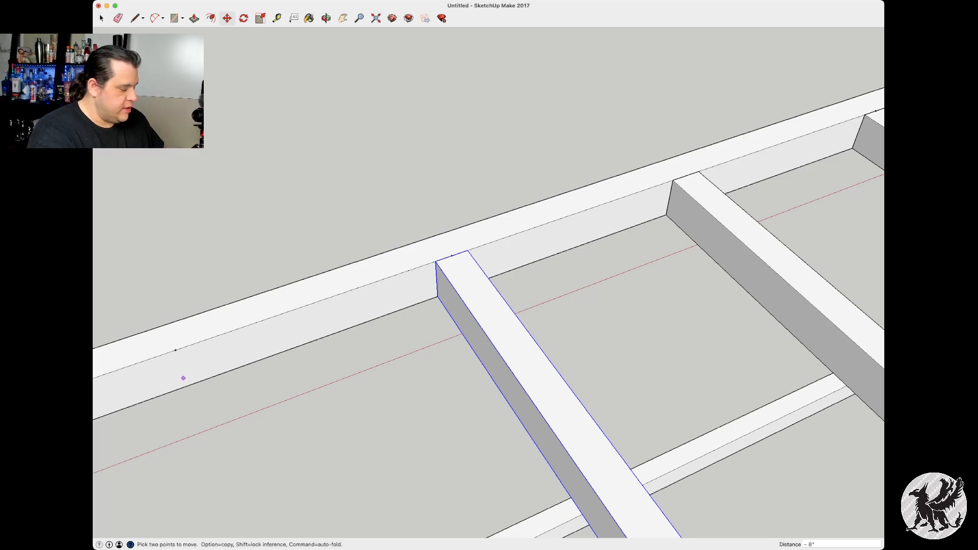
Paste the last upper crossrail and move it by its upper end-edge midpoint onto the remaining guide point near the end rail
key(super+v)
click(236, 280)
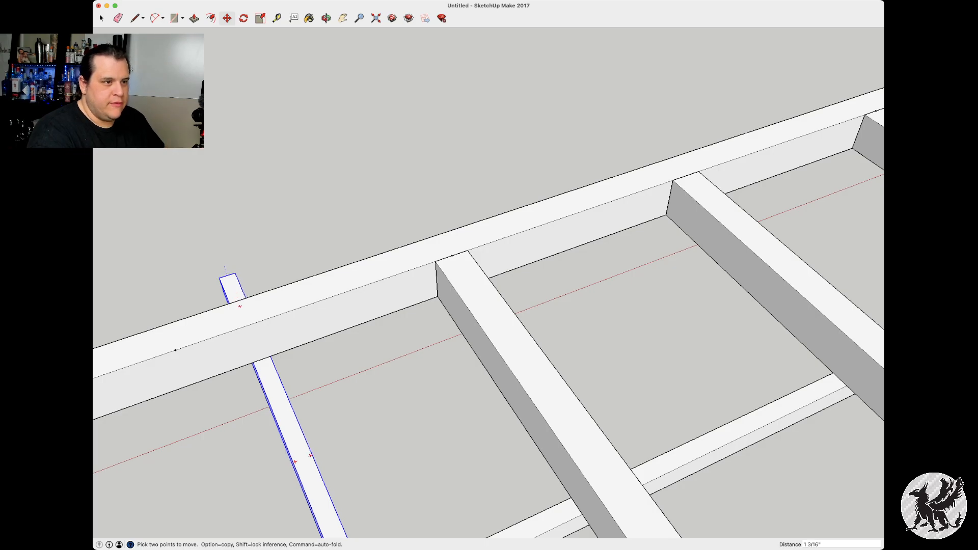
click(224, 266)
click(175, 350)
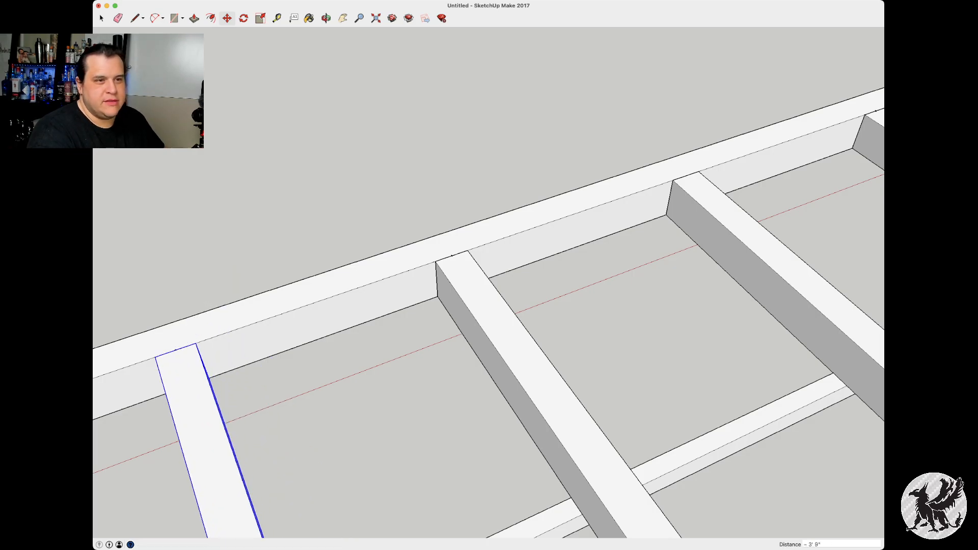
Select all five upper crossrails together and copy them
key(o)
scroll(299, 320, down, 10)
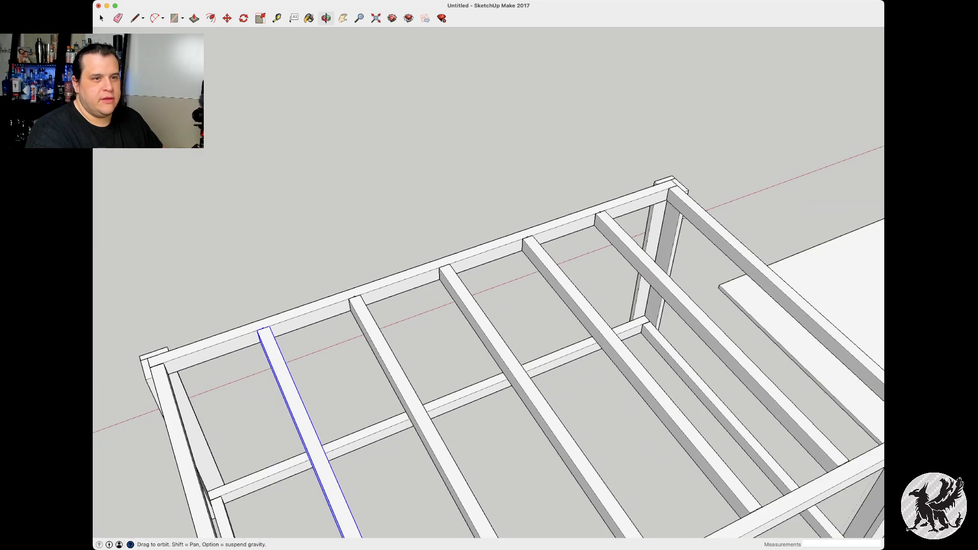
scroll(324, 441, down, 5)
scroll(352, 459, up, 3)
mouse_move(352, 367)
mouse_down()
mouse_move(375, 382)
mouse_move(576, 377)
mouse_move(588, 344)
mouse_move(657, 313)
mouse_move(497, 327)
mouse_move(492, 270)
mouse_move(532, 281)
mouse_move(481, 331)
mouse_move(413, 352)
mouse_up()
mouse_move(430, 281)
mouse_down()
mouse_move(489, 277)
mouse_move(463, 273)
mouse_up()
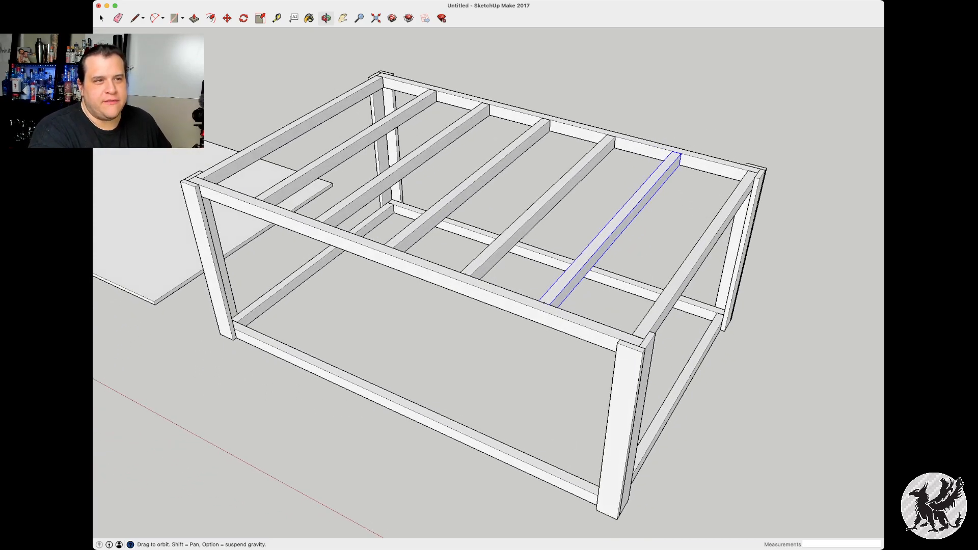
middle_drag(509, 285, 611, 305)
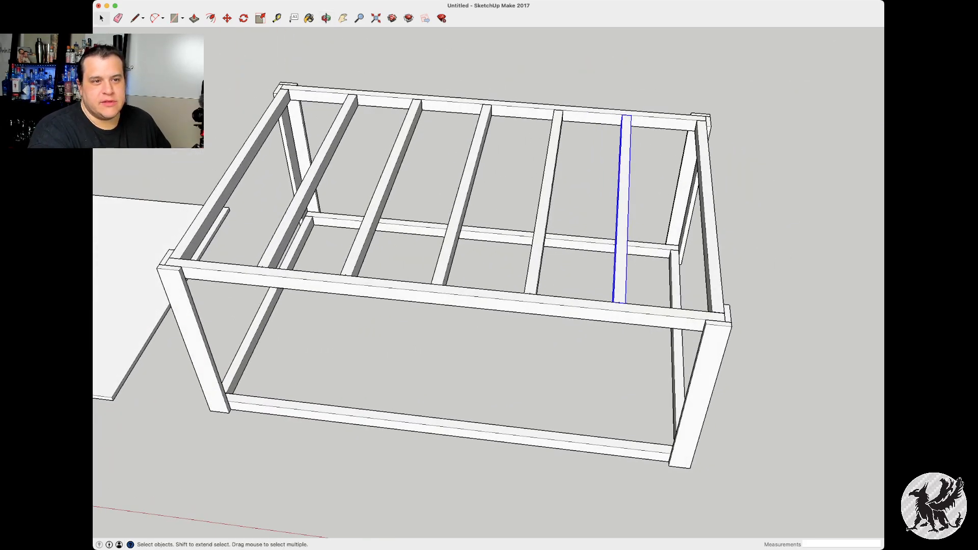
shift+click(543, 204)
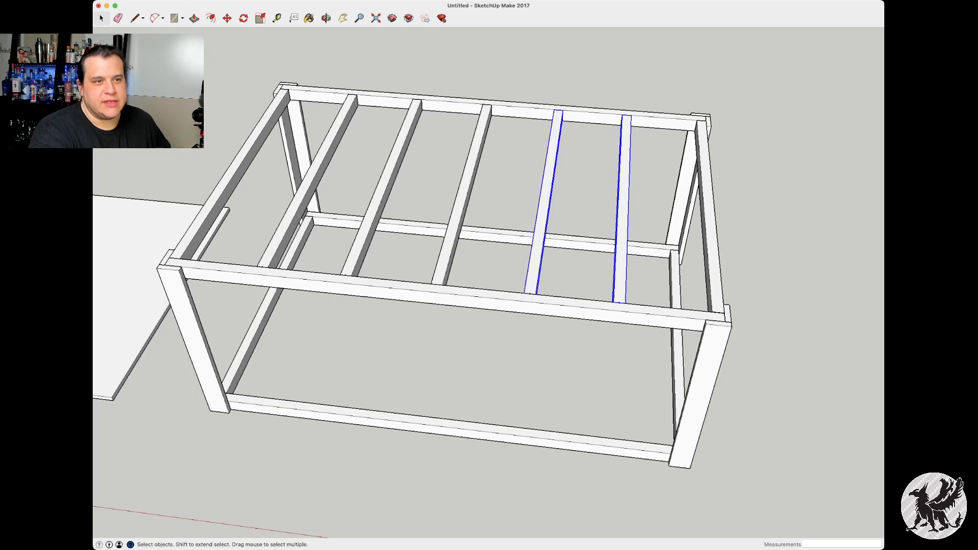
shift+click(462, 199)
shift+click(381, 188)
shift+click(305, 188)
key(c)
key(super+c)
Paste the five copied crossrails into the open area of the lower frame
key(super+v)
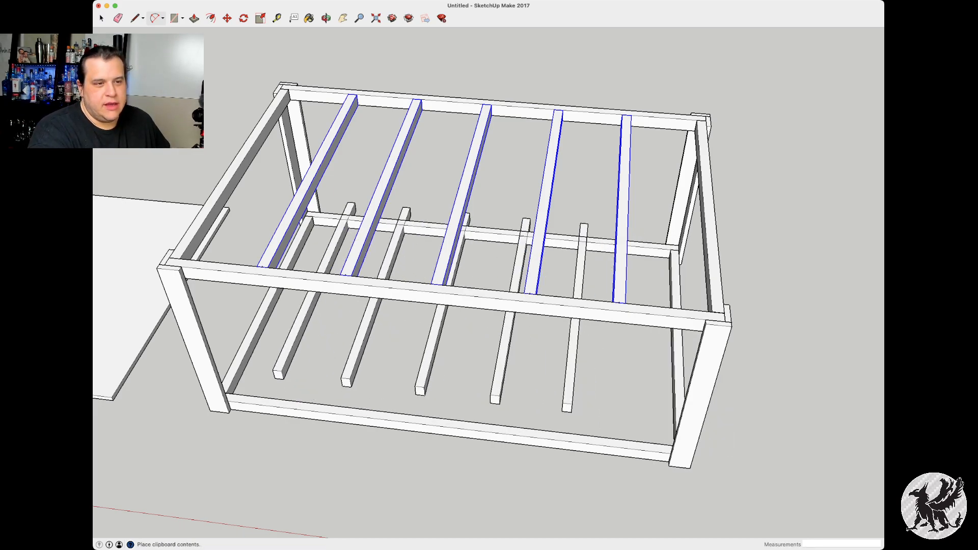
click(436, 393)
key(m)
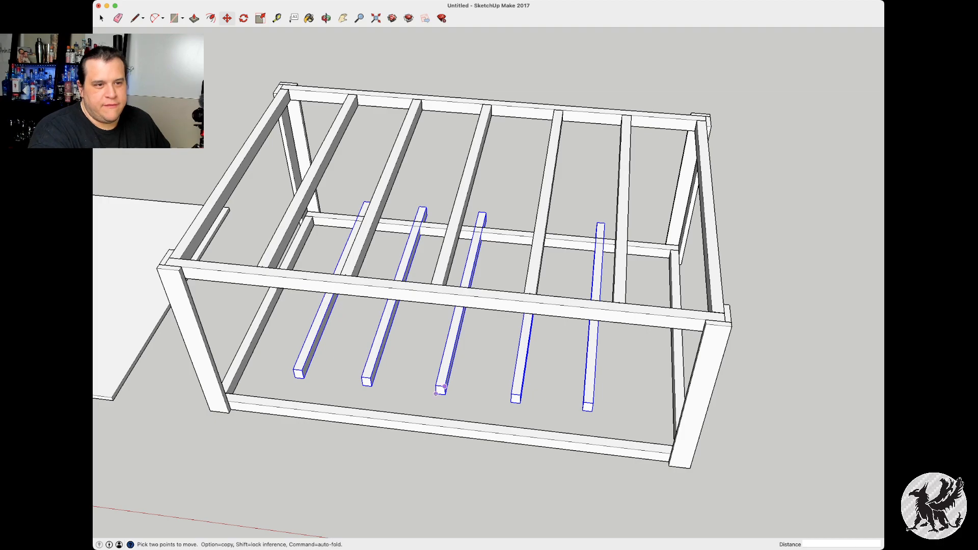
scroll(436, 393, up, 5)
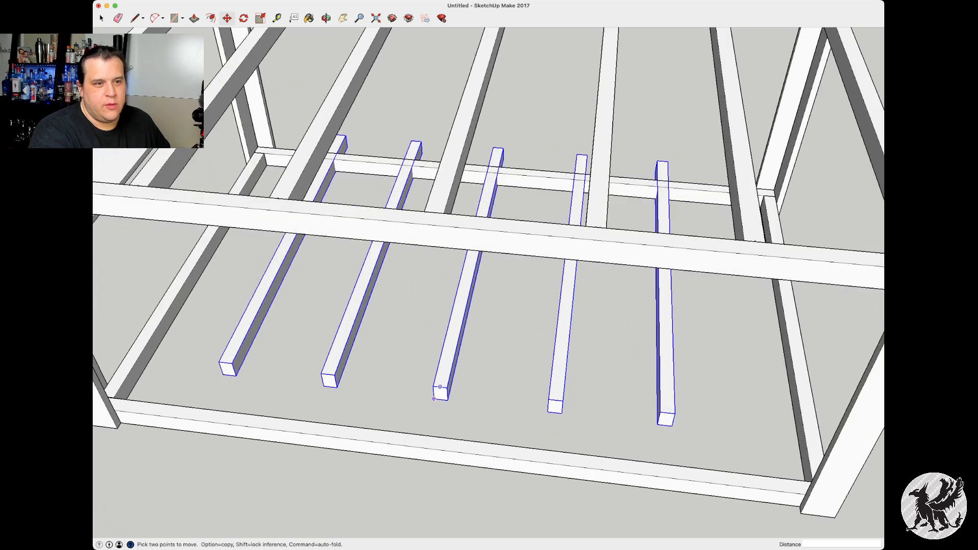
click(433, 398)
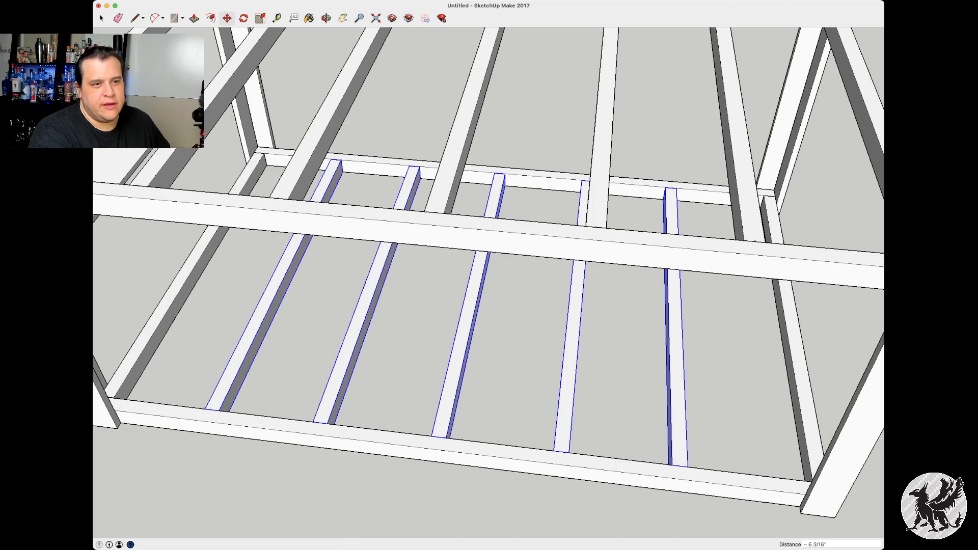
key(Escape)
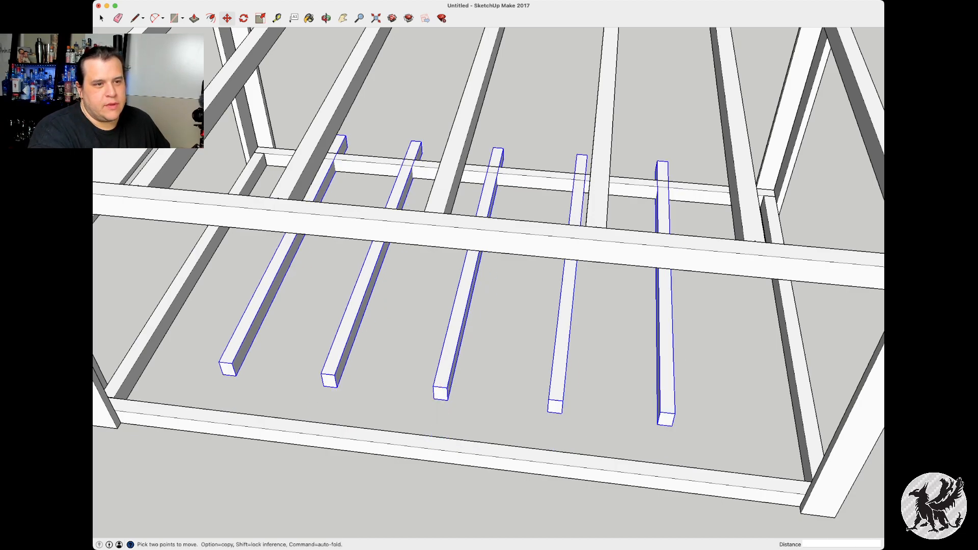
Try moving the pasted crossrails by the middle one's upper end-edge midpoint onto the midpoint of the lower long rail's inner top edge
click(439, 391)
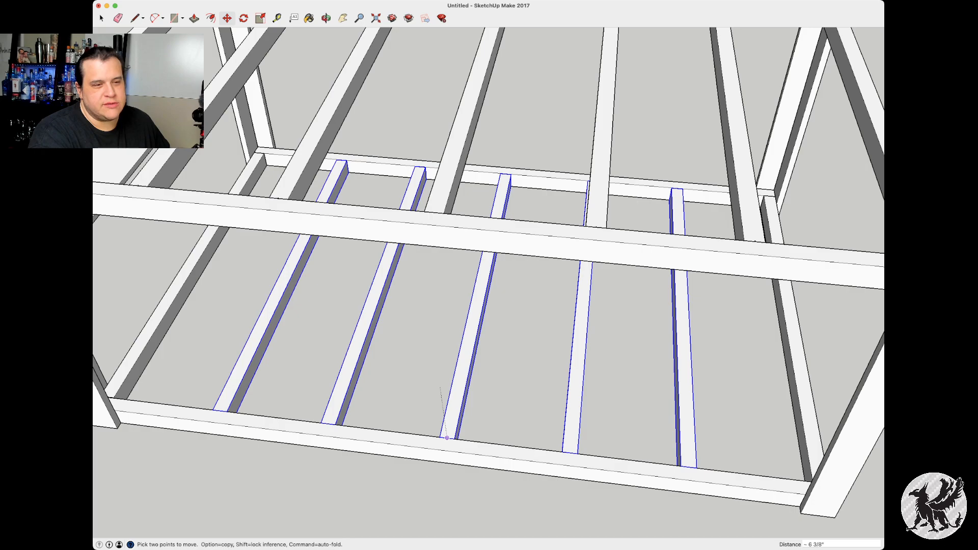
click(446, 437)
key(o)
scroll(351, 349, down, 5)
drag(351, 349, 446, 245)
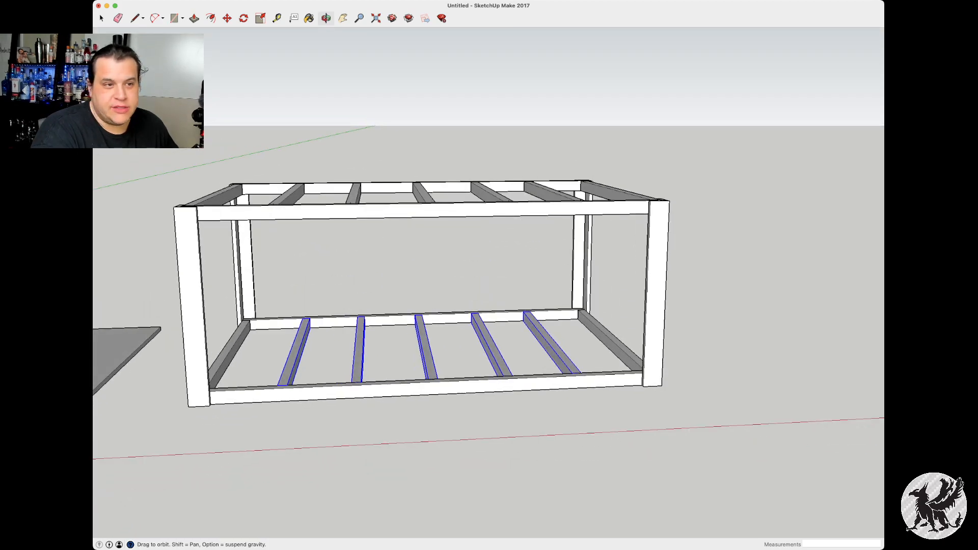
drag(445, 245, 555, 265)
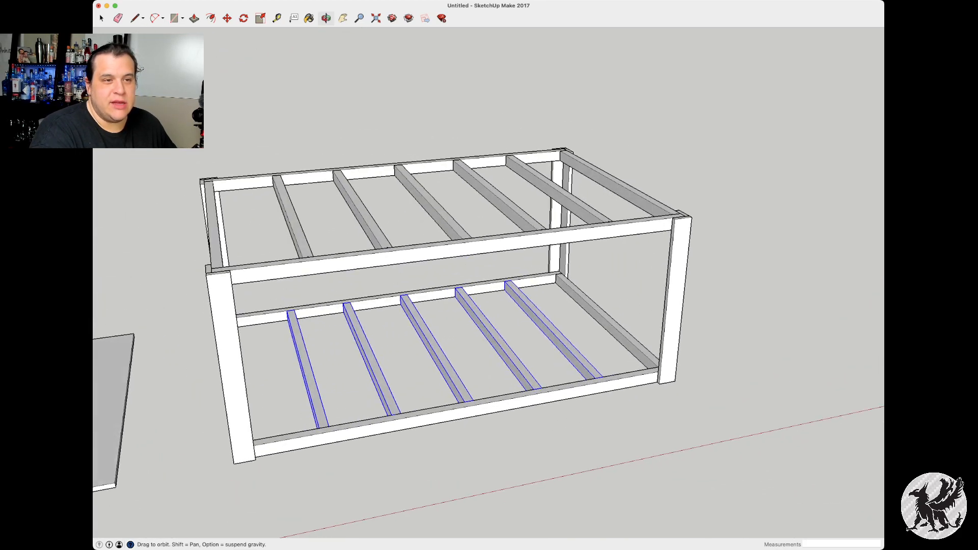
shift+drag(458, 305, 614, 201)
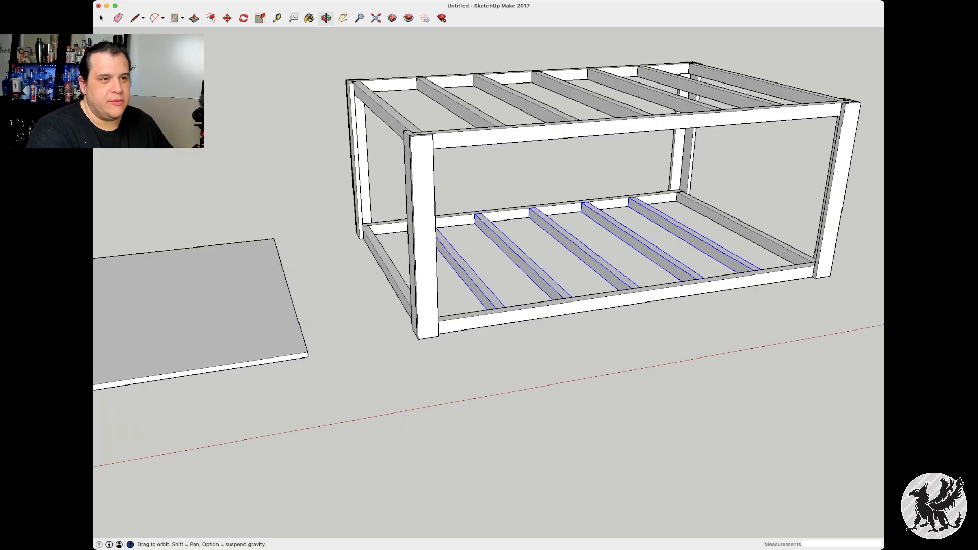
key(m)
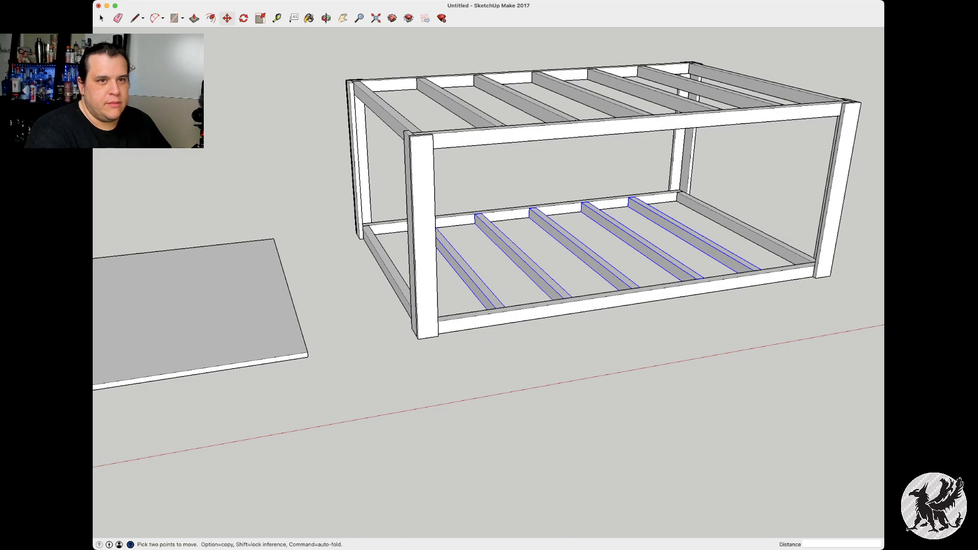
key(o)
shift+drag(563, 310, 417, 356)
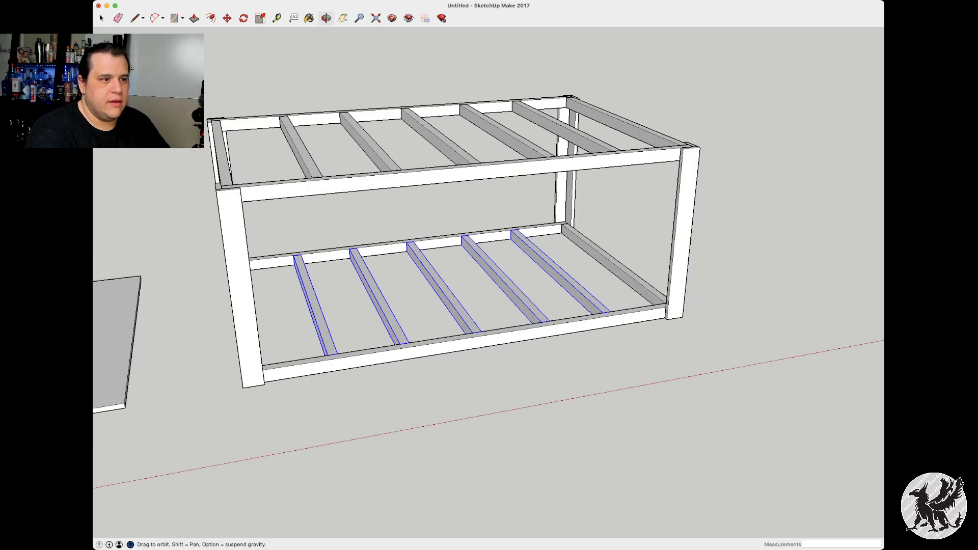
key(m)
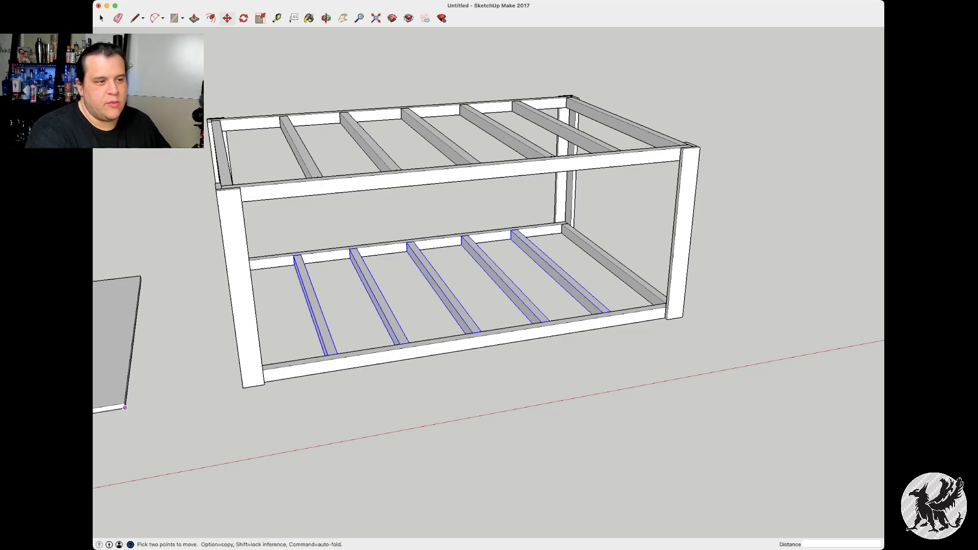
click(125, 406)
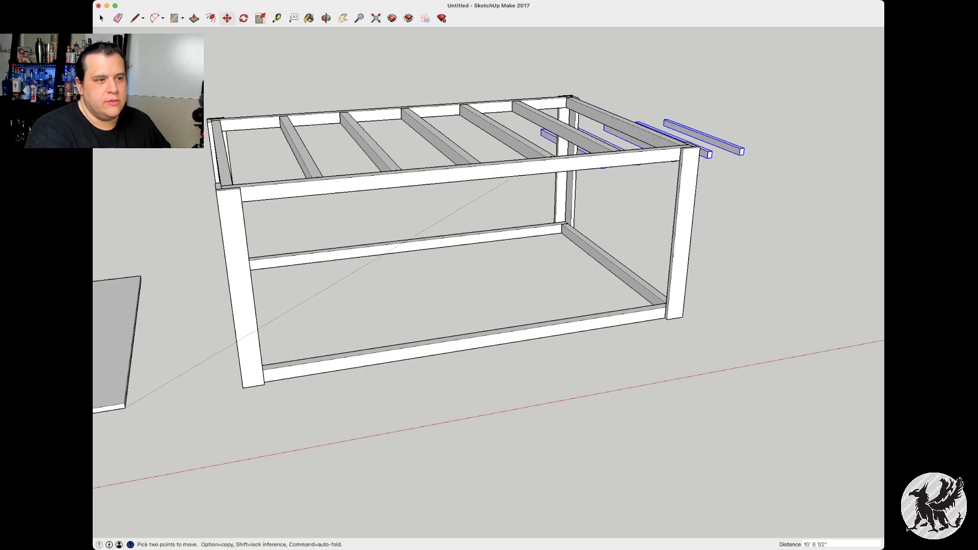
key(Escape)
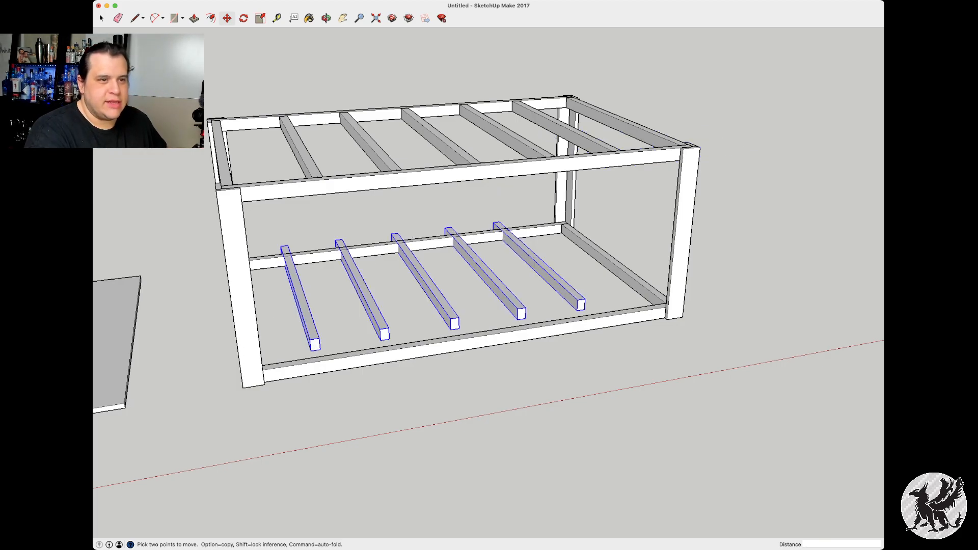
Move the five lower crossrails by the middle one's upper end-edge midpoint onto the lower long rail's inner top-edge midpoint and clear the selection
scroll(451, 329, up, 5)
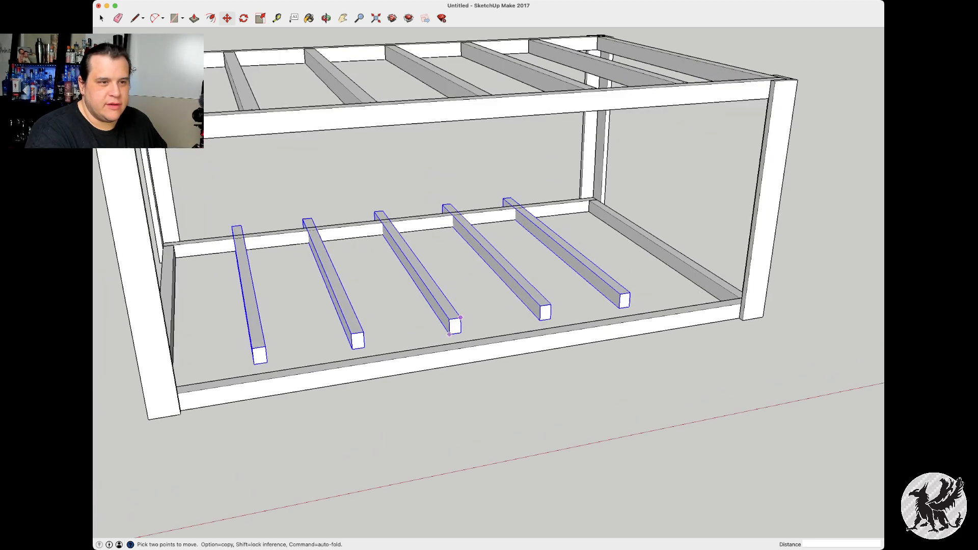
click(446, 346)
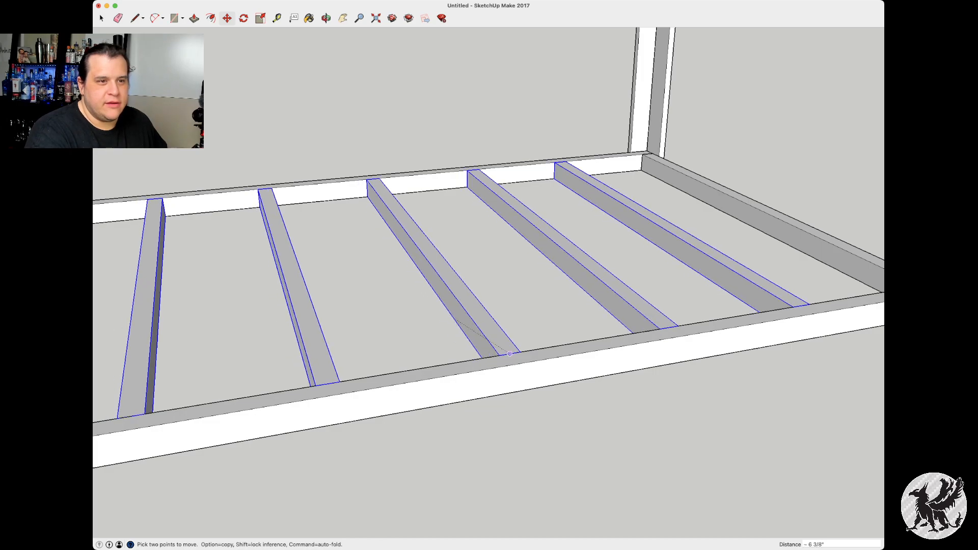
click(509, 353)
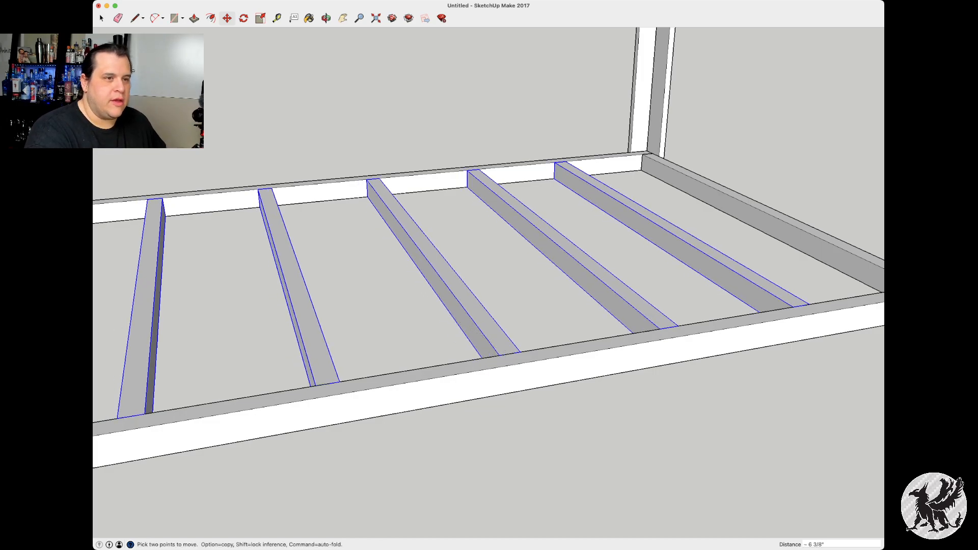
scroll(510, 353, down, 5)
key(space)
click(509, 433)
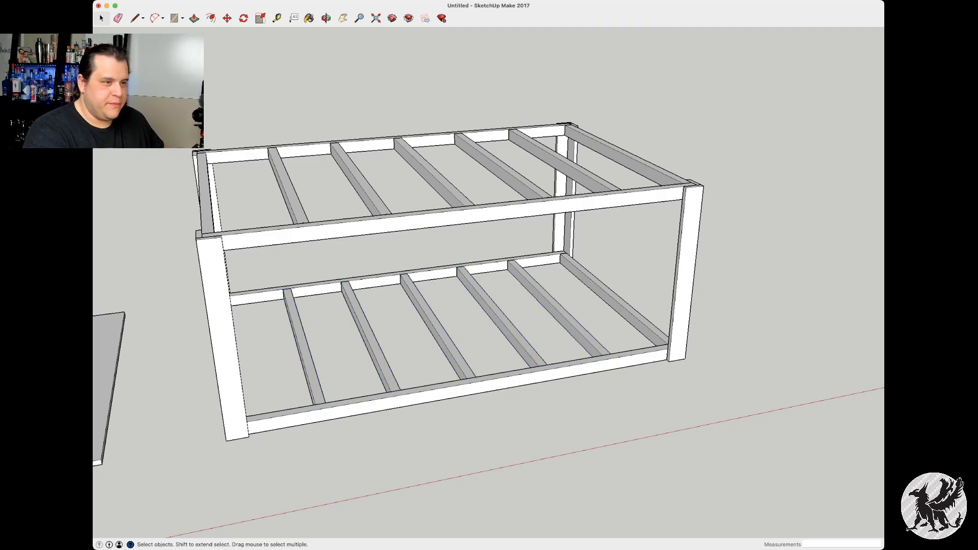
Move the tabletop by its bottom front corner onto the matching top outer corner of the leg so it sits on the frame
key(o)
shift+middle_drag(400, 391, 703, 226)
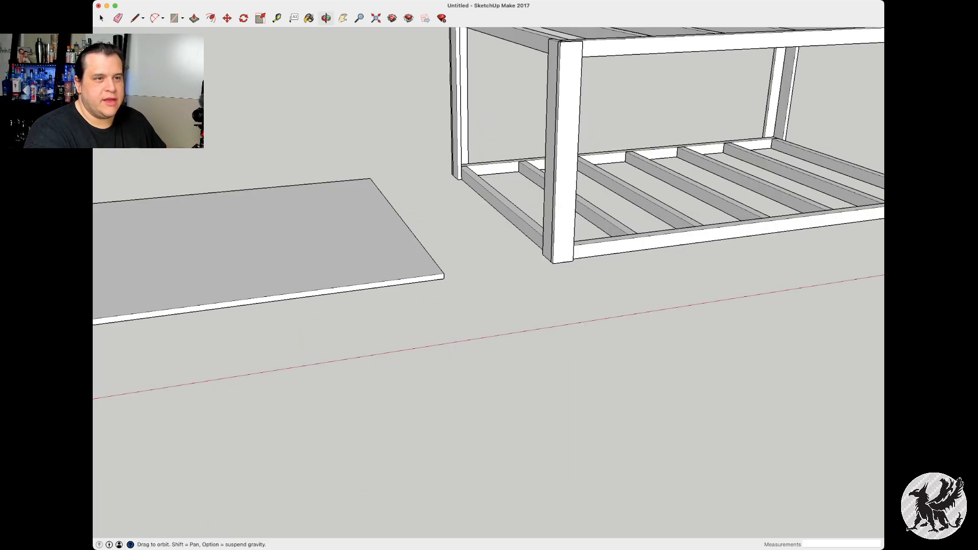
shift+middle_drag(553, 263, 470, 366)
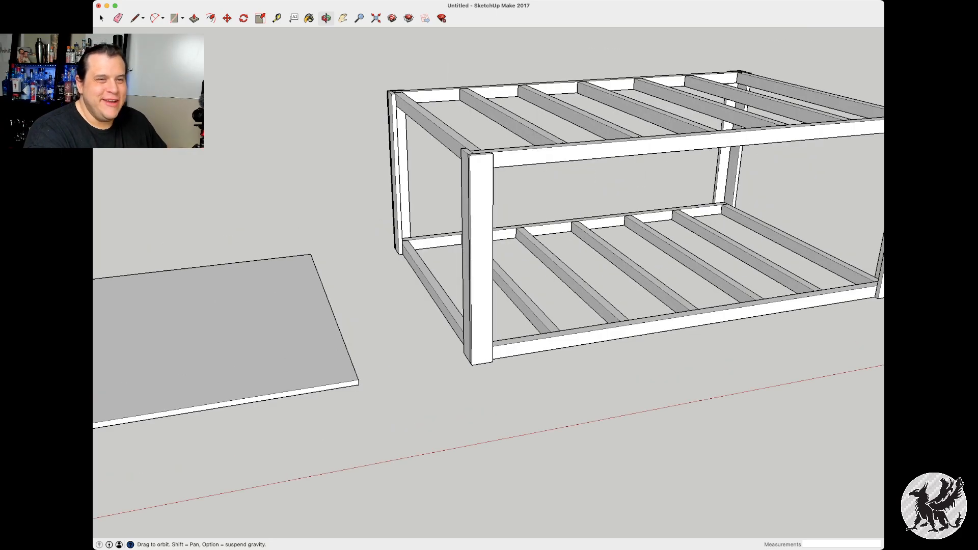
shift+middle_drag(469, 366, 292, 409)
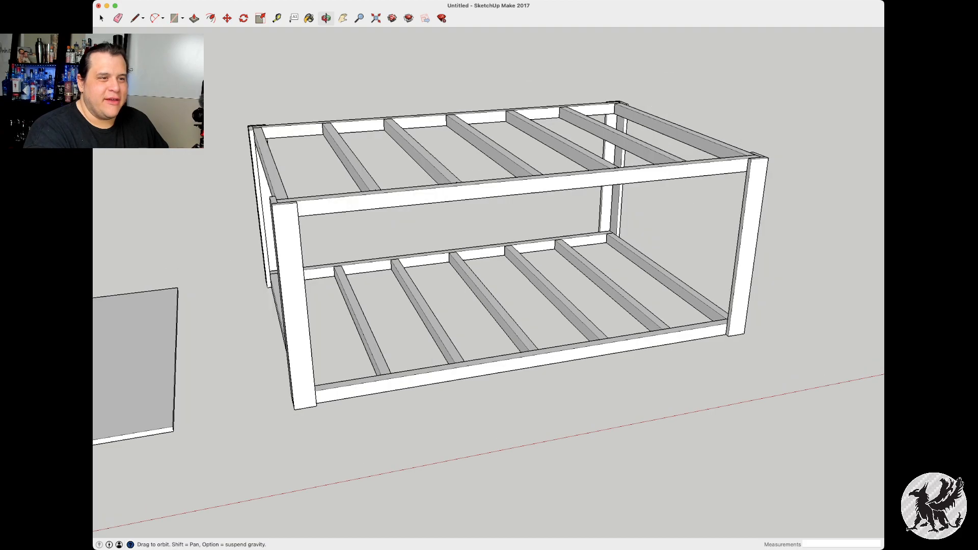
key(m)
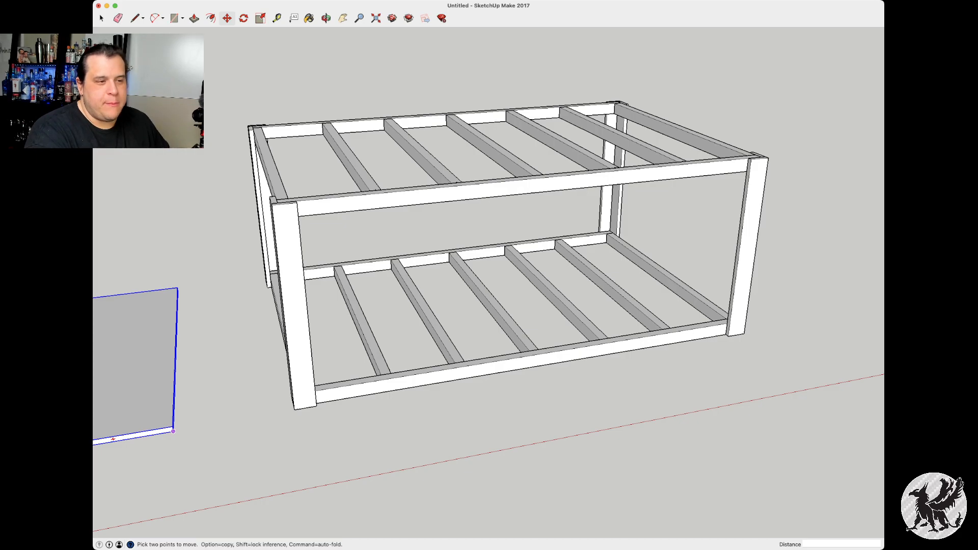
click(174, 431)
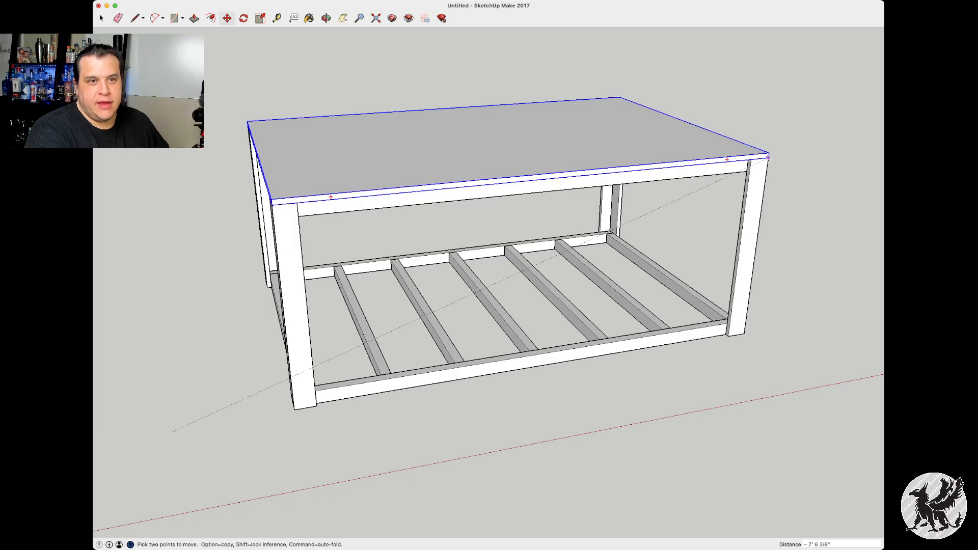
click(767, 157)
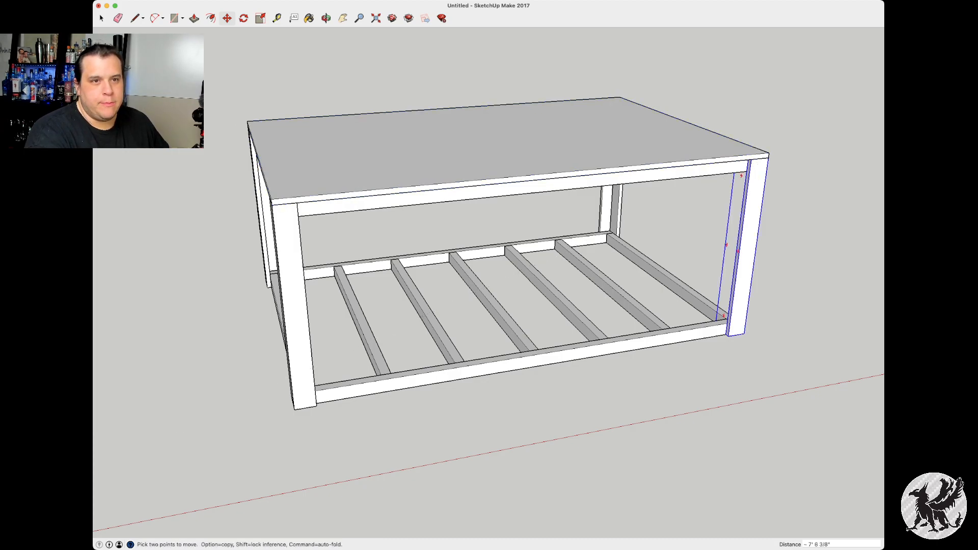
Copy the wide board from inside a front leg and paste it as a separate piece in front of the table
middle_drag(515, 252, 435, 245)
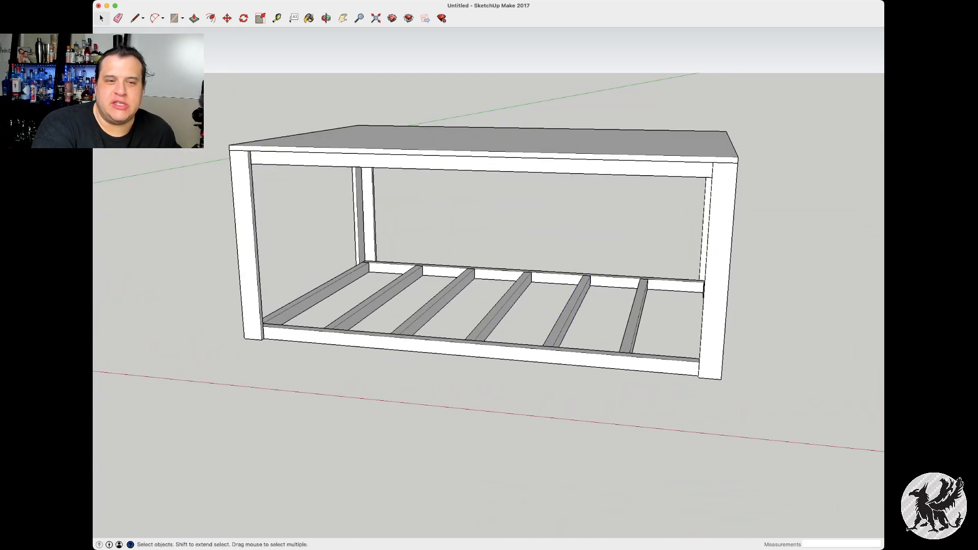
double_click(704, 291)
key(super+a)
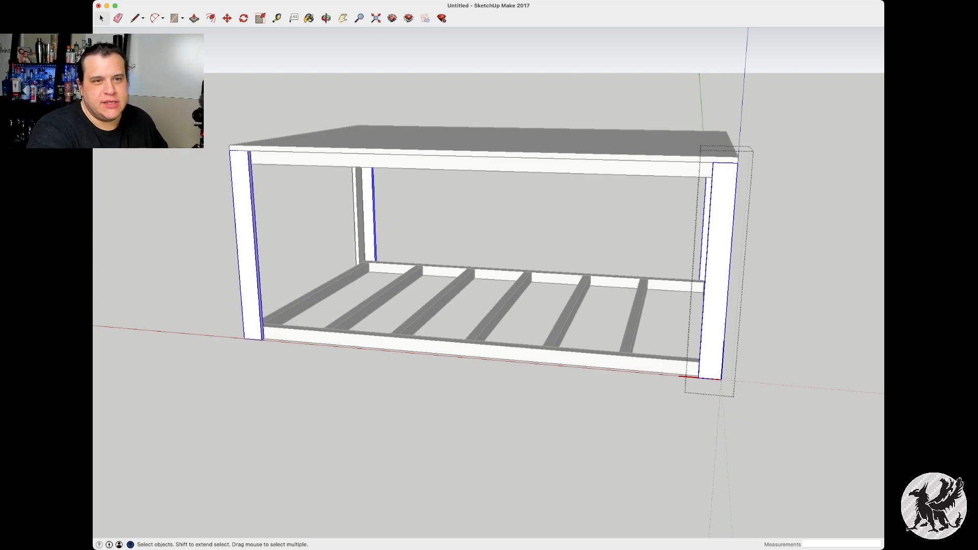
key(Escape)
key(super+v)
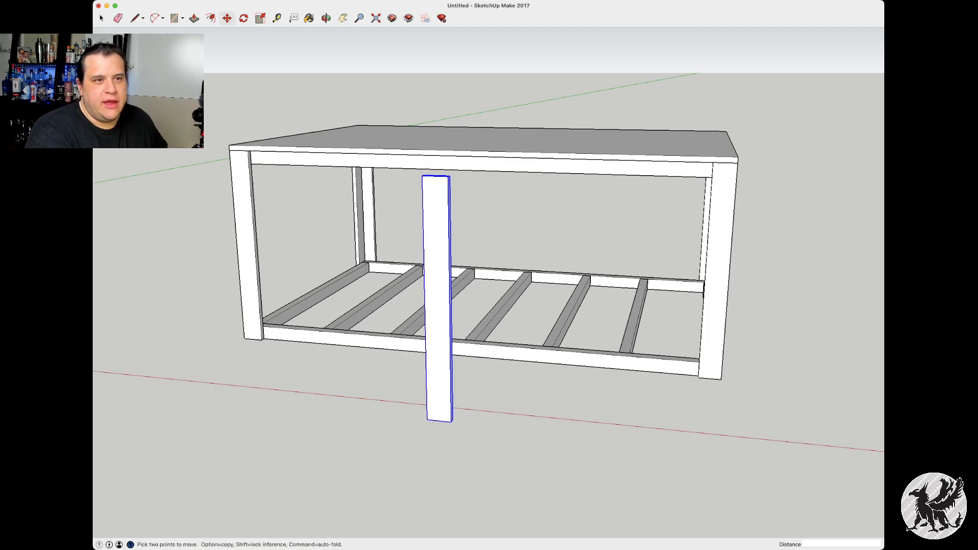
Move the pasted board upright against the middle of the table's long side, snapping its top edge midpoint under the tabletop at the upper rail
middle_drag(427, 420, 438, 344)
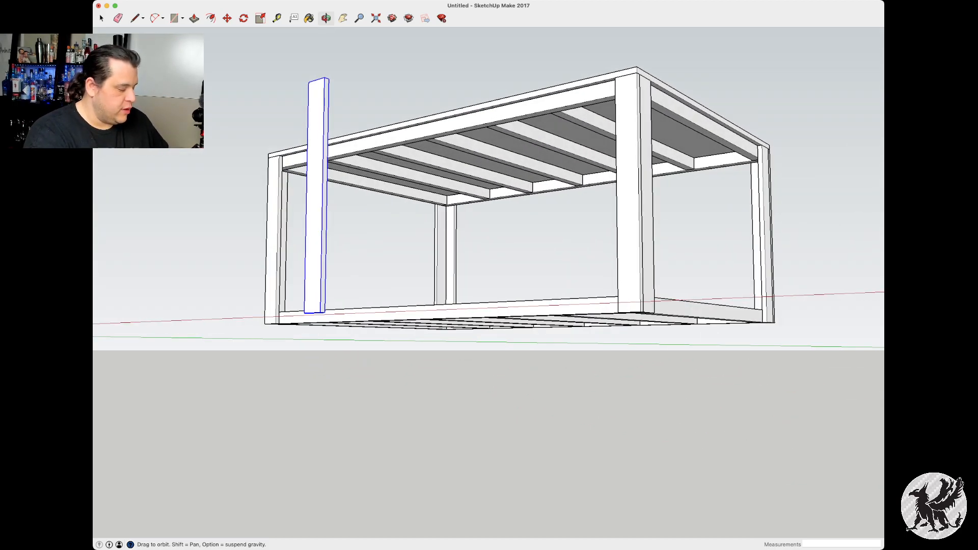
middle_drag(438, 344, 306, 409)
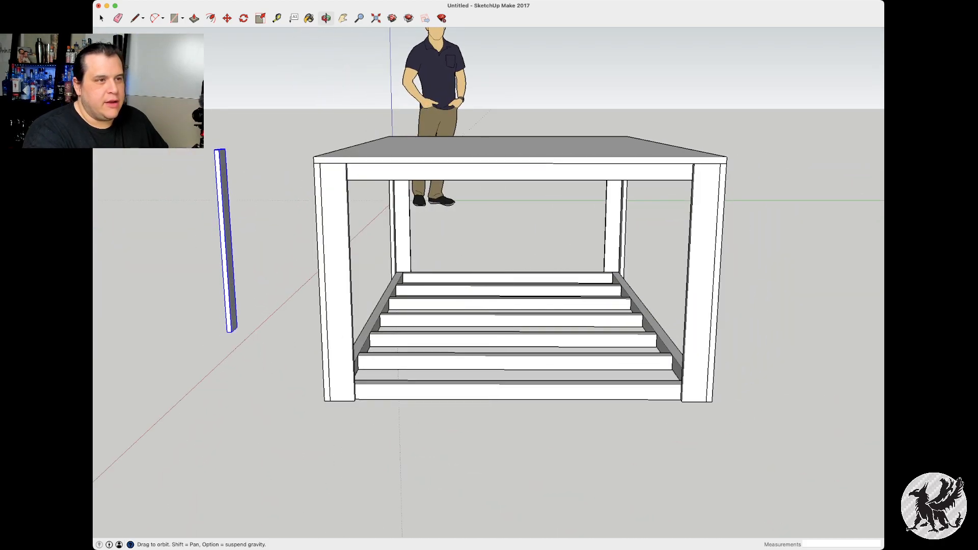
scroll(214, 162, up, 5)
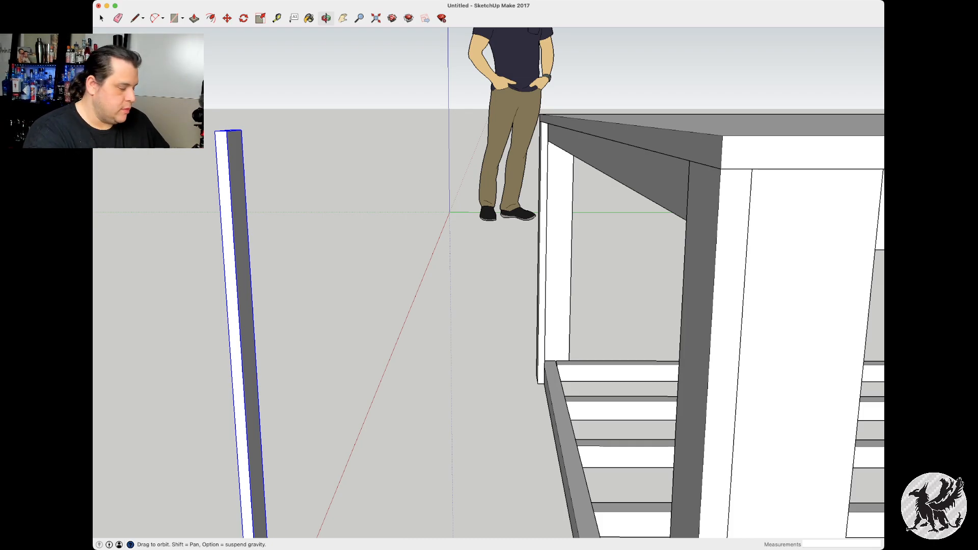
drag(397, 224, 550, 306)
key(m)
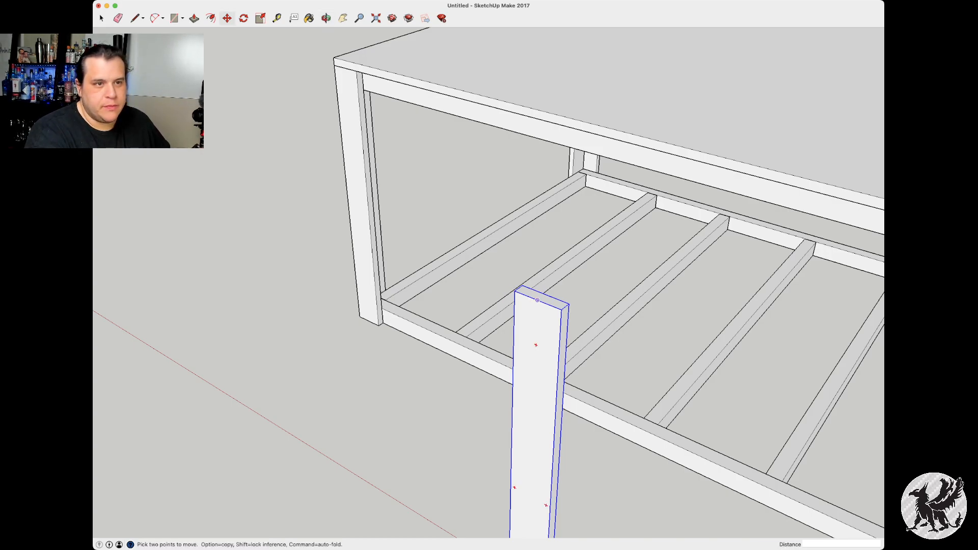
drag(538, 300, 471, 288)
key(o)
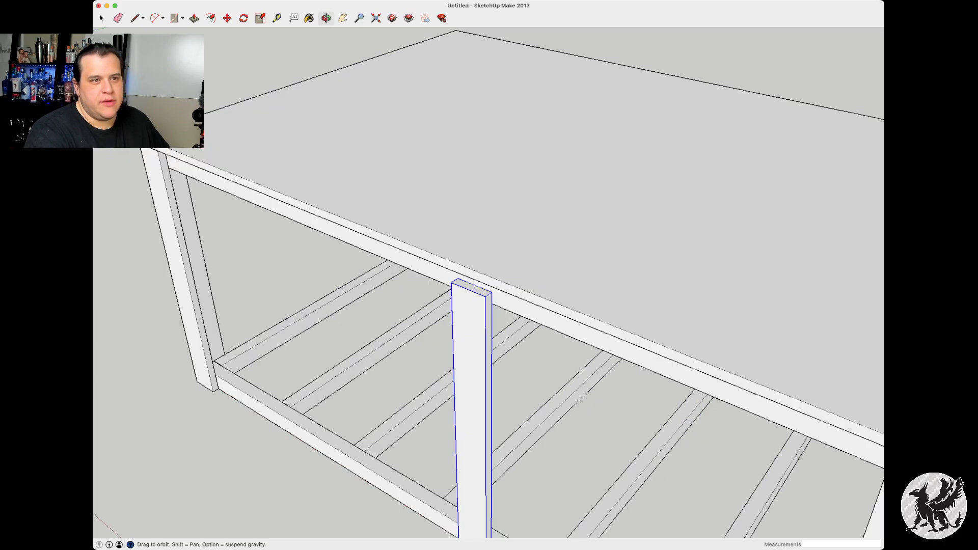
middle_drag(471, 288, 556, 226)
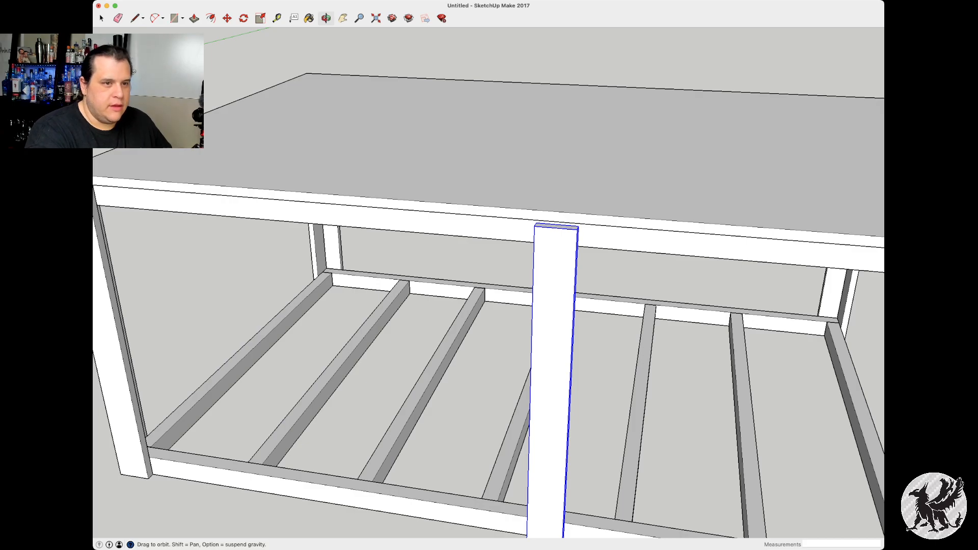
key(m)
click(433, 374)
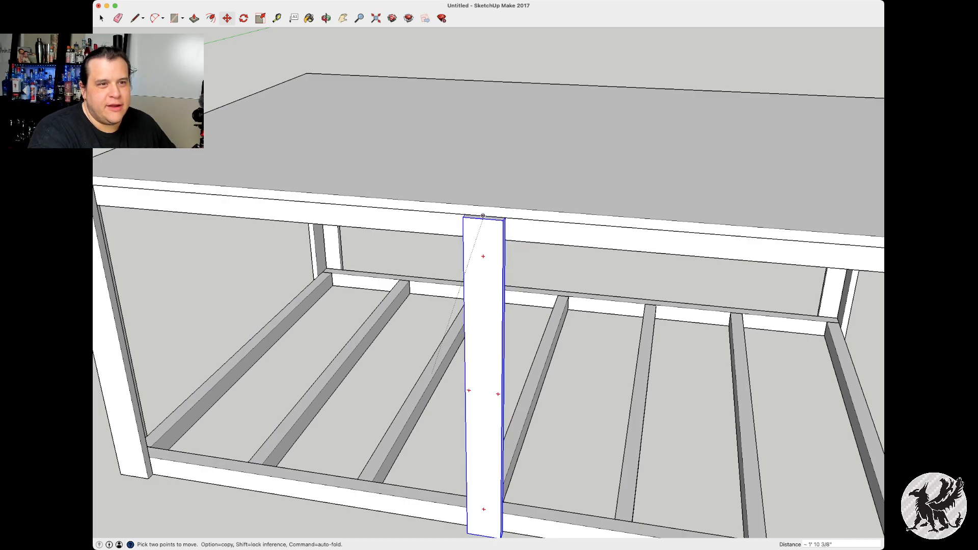
click(483, 216)
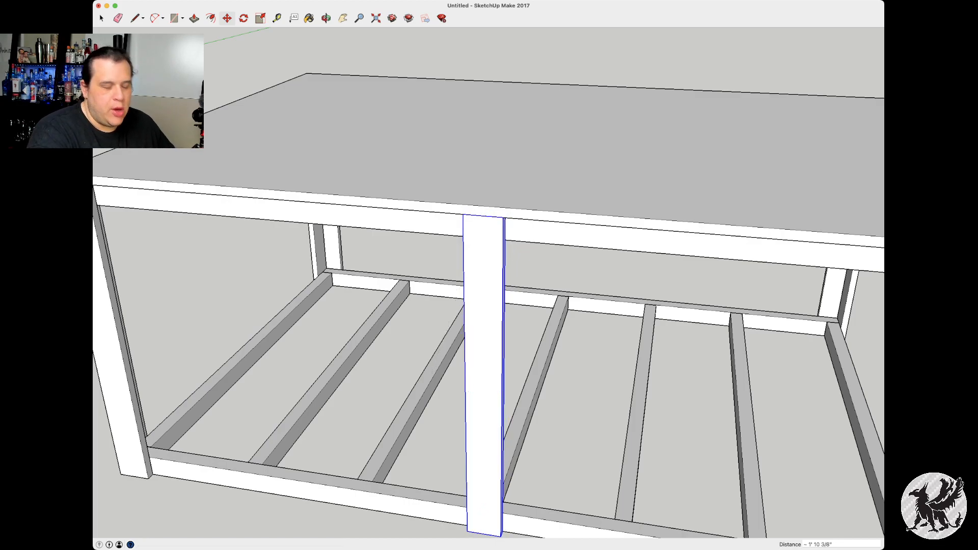
Paste another copy of the board and move it against the opposite long side's middle, snapping its top edge midpoint under the tabletop at the upper rail
key(o)
middle_drag(586, 286, 347, 281)
drag(407, 275, 509, 270)
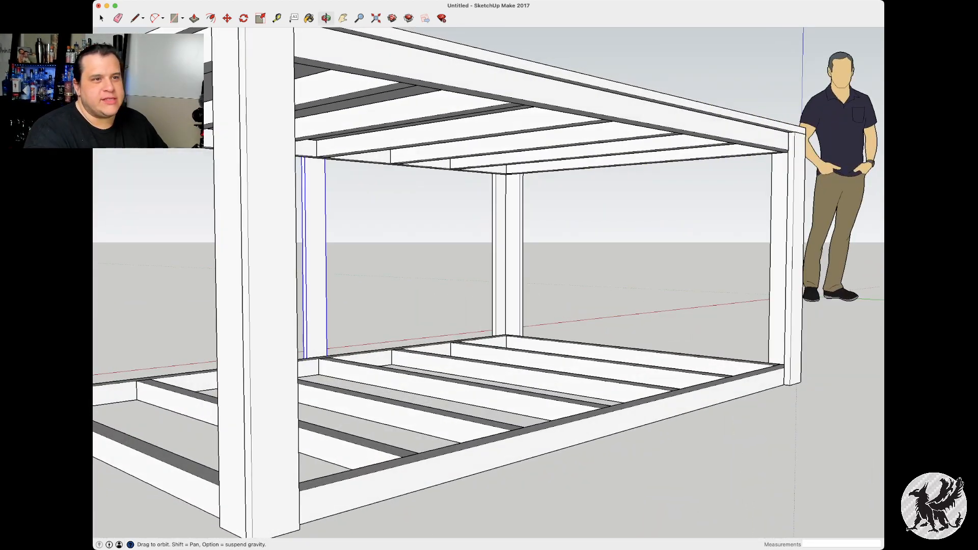
middle_drag(509, 270, 639, 293)
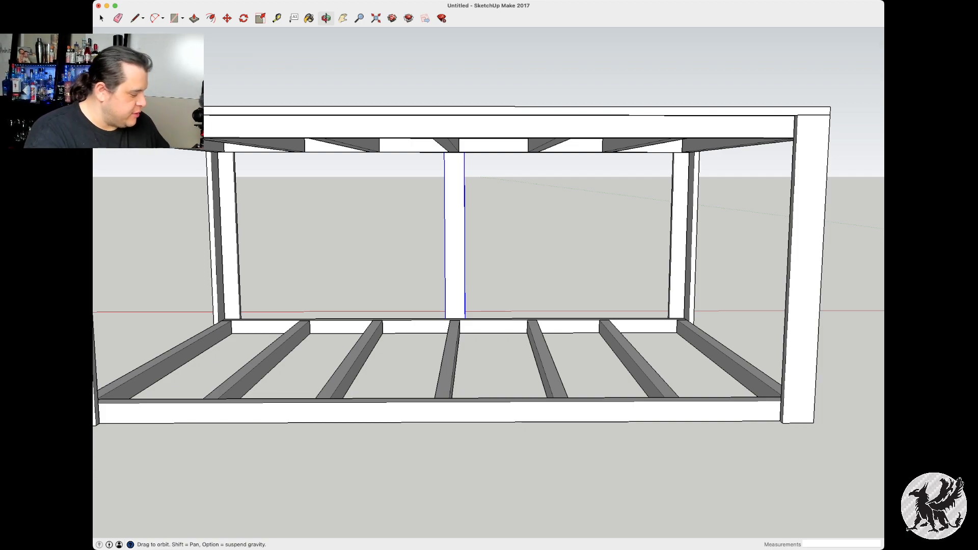
key(super+v)
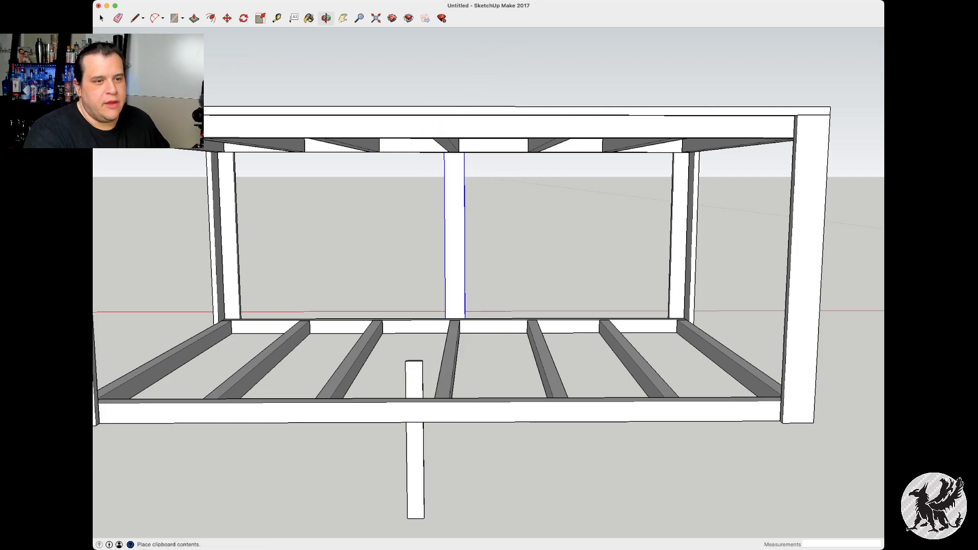
click(439, 519)
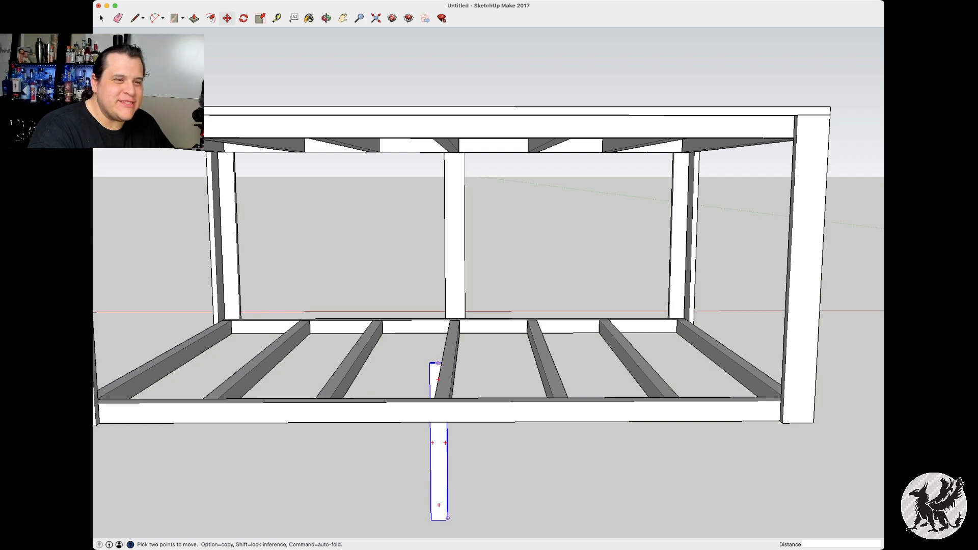
click(437, 363)
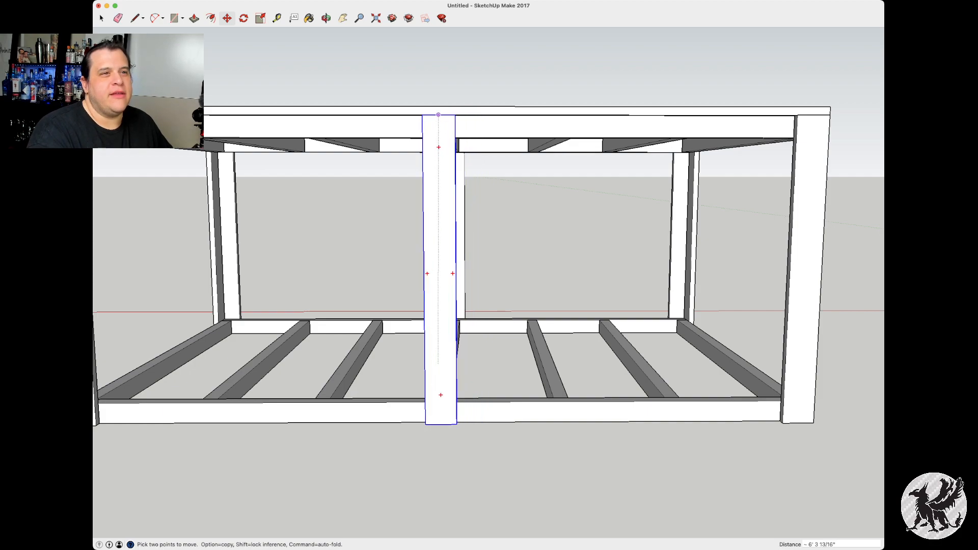
click(438, 114)
Draw a 5' 10 9/16" by 3' 10 9/16" rectangle over the lower frame between its diagonally opposite outer corners
key(o)
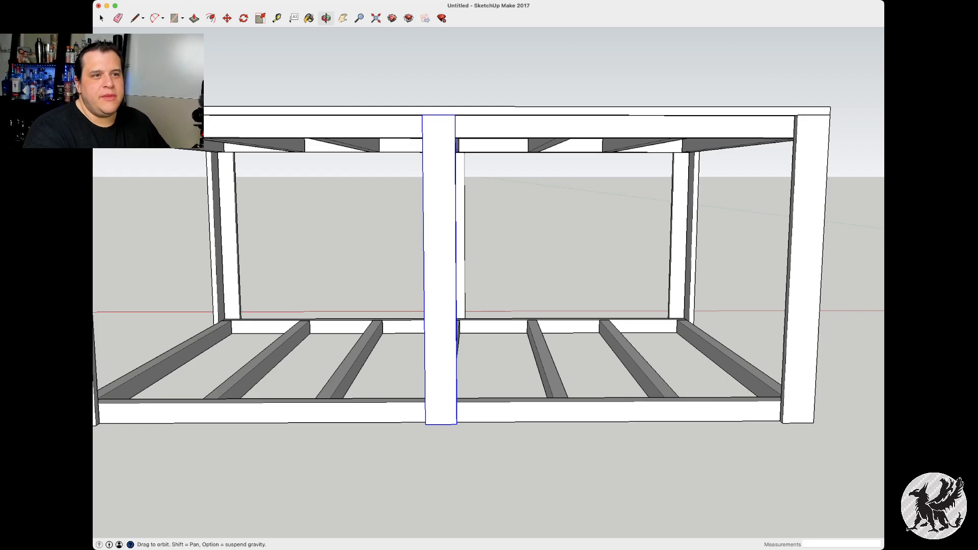
drag(458, 204, 394, 234)
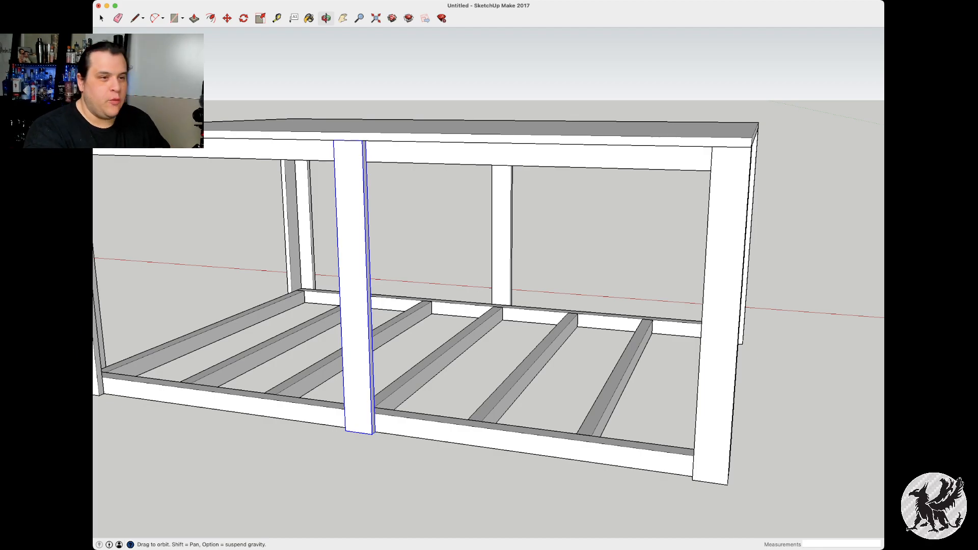
drag(489, 275, 687, 266)
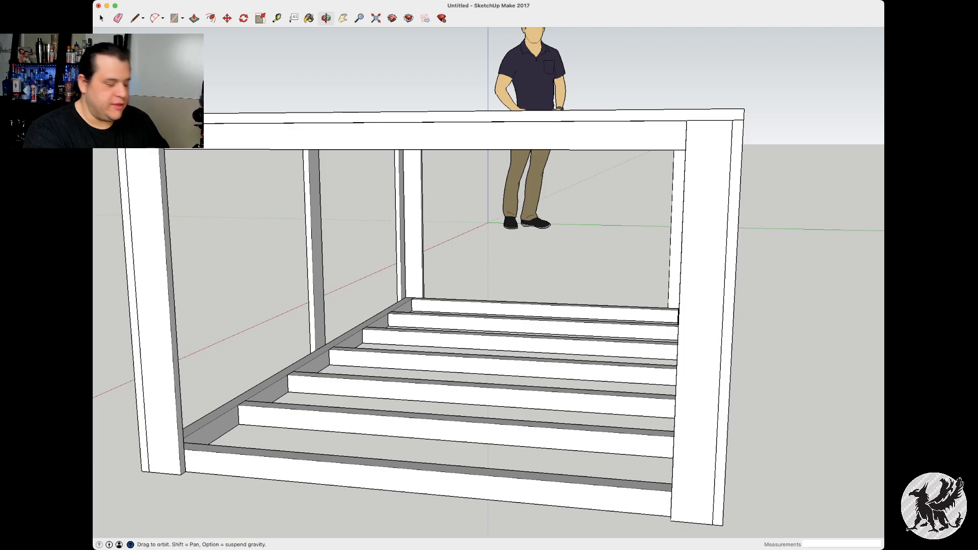
key(r)
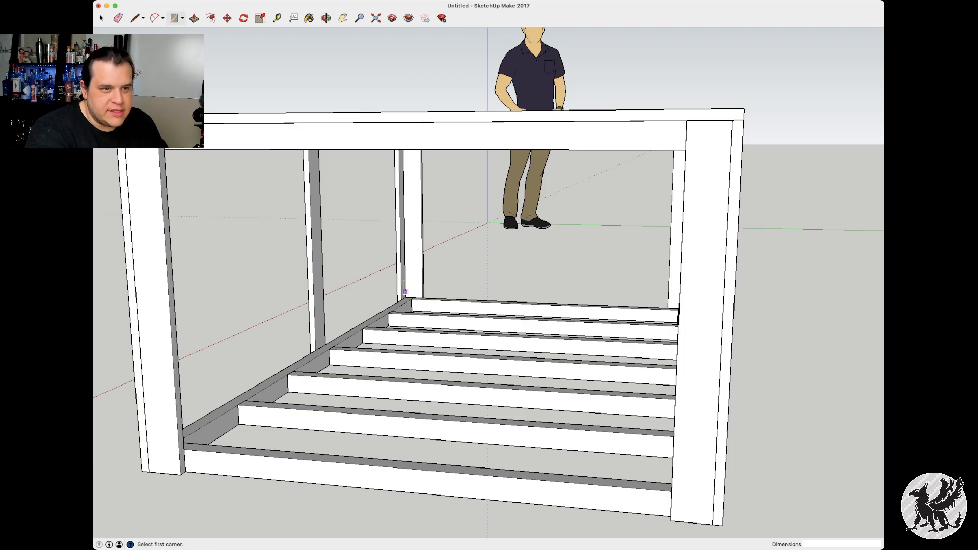
click(405, 297)
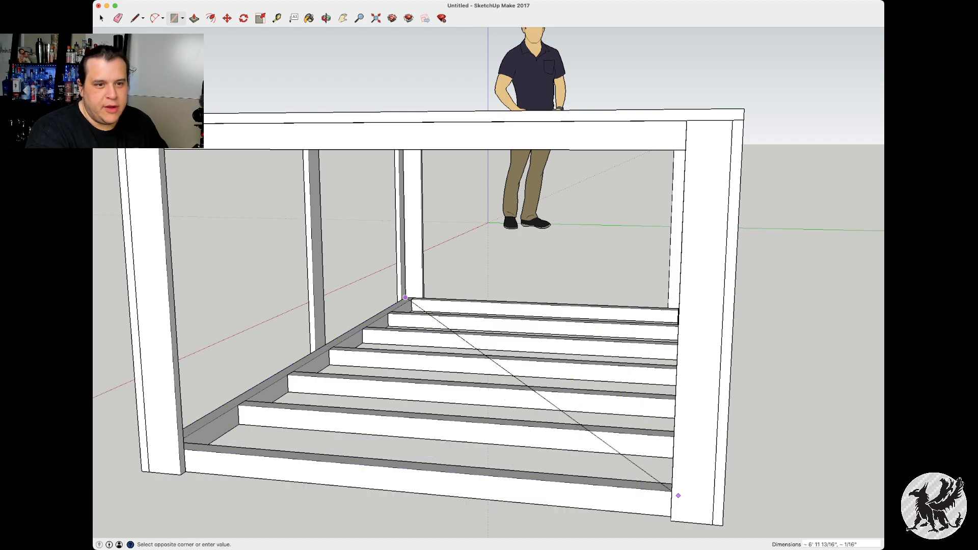
middle_drag(678, 494, 772, 524)
key(r)
click(165, 436)
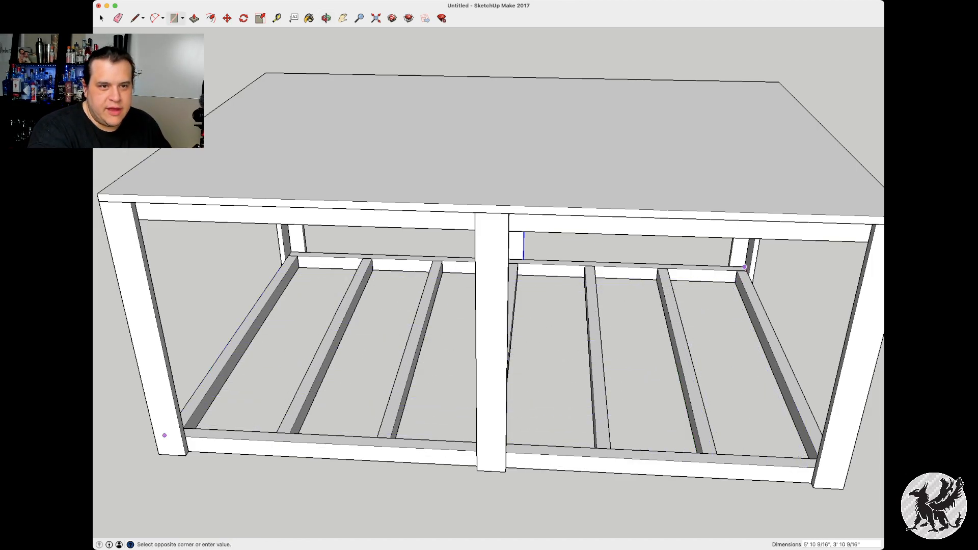
click(744, 267)
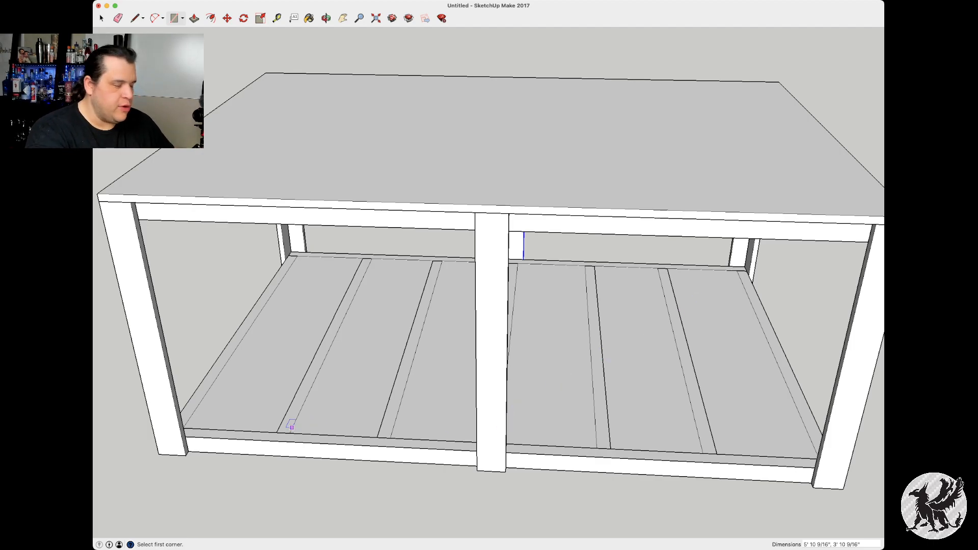
Push/Pull the lower shelf face upward by .75 to form a solid shelf board on the lower crossrails
key(p)
click(683, 336)
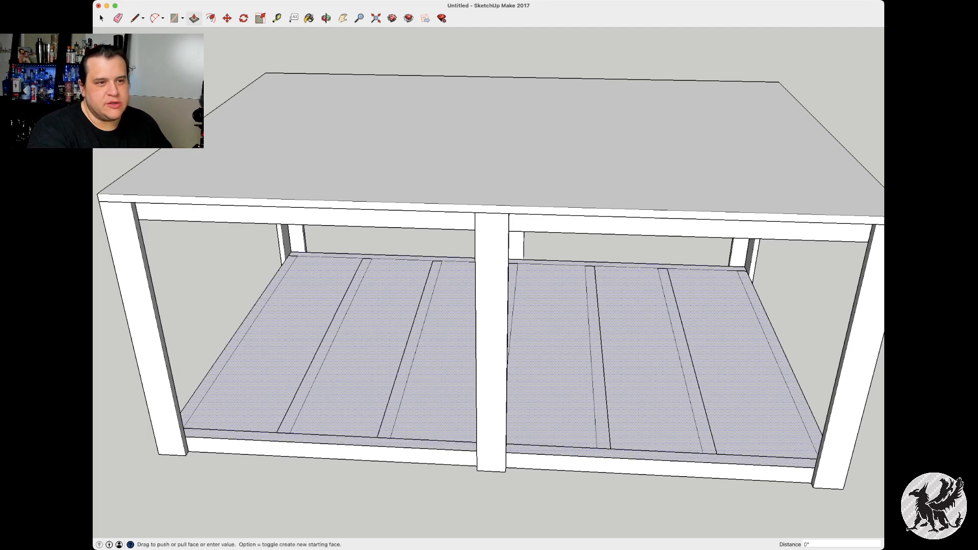
text(.75)
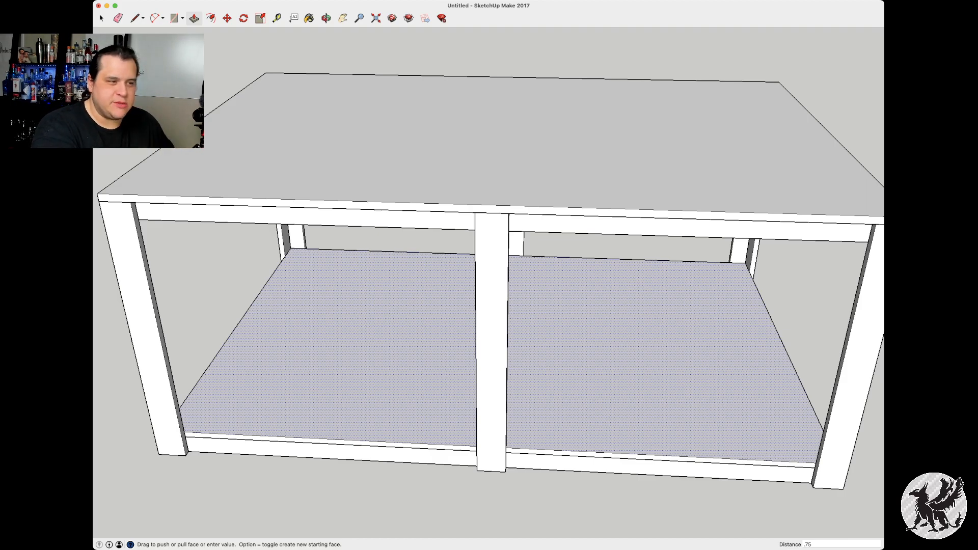
key(Return)
middle_drag(560, 306, 275, 234)
middle_drag(510, 255, 408, 305)
scroll(417, 374, down, 4)
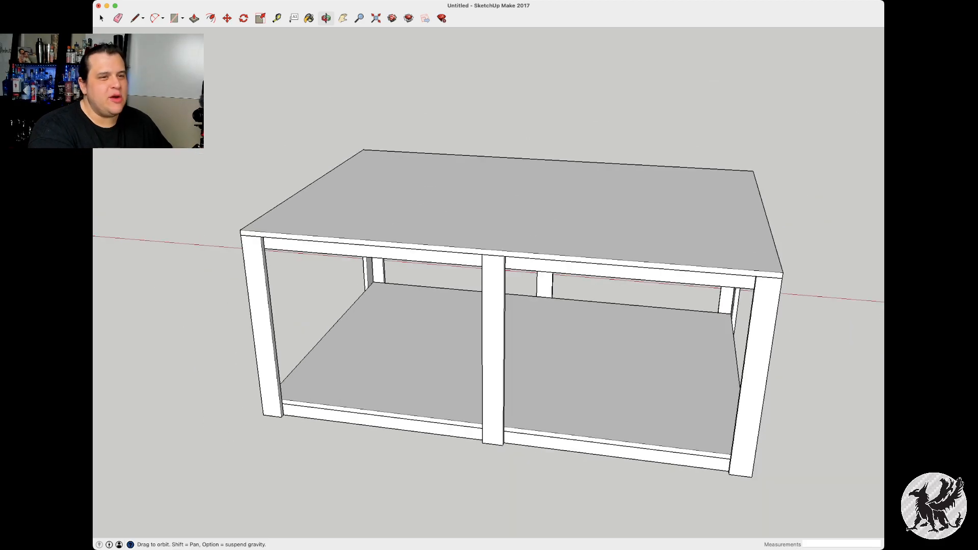
mouse_move(489, 326)
shift+middle_down()
mouse_move(431, 240)
mouse_move(402, 311)
mouse_move(438, 214)
mouse_move(479, 178)
shift+middle_up()
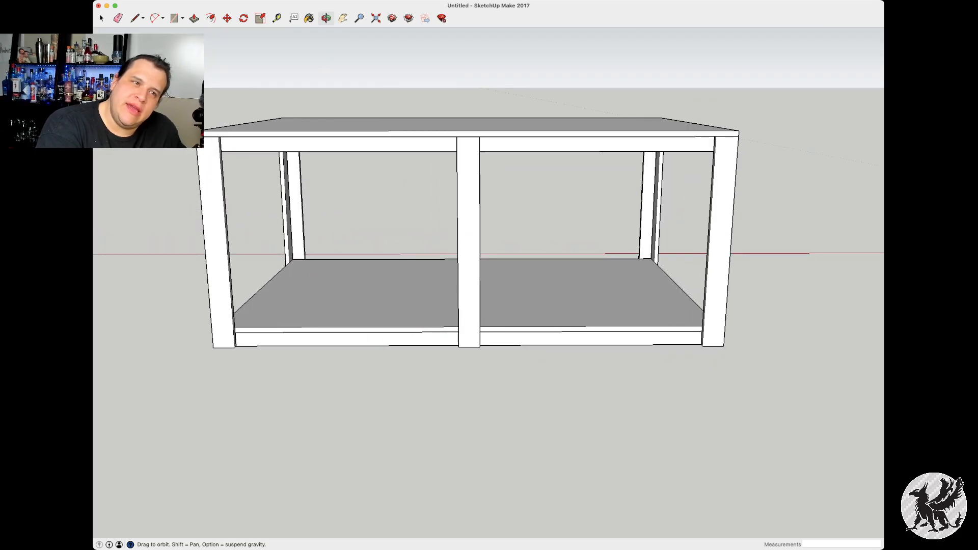
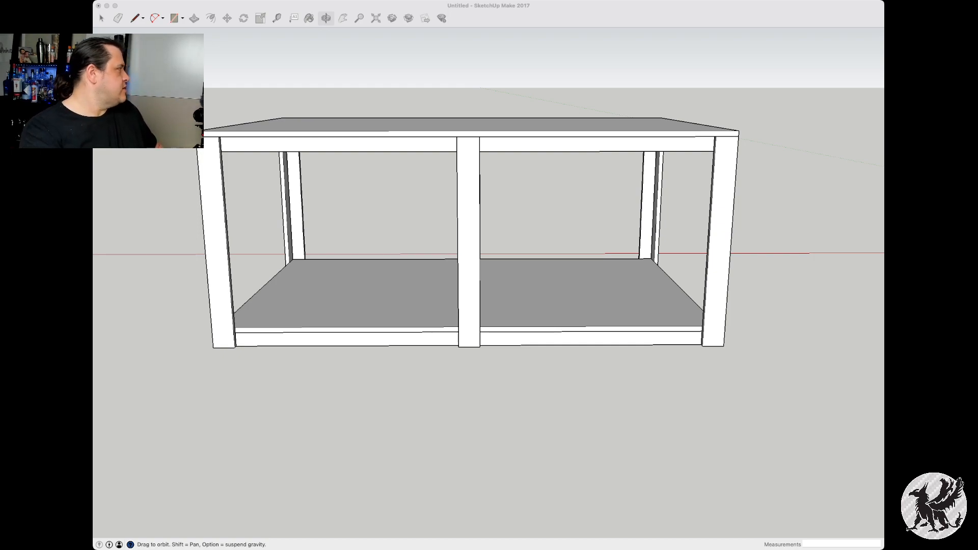
click(142, 64)
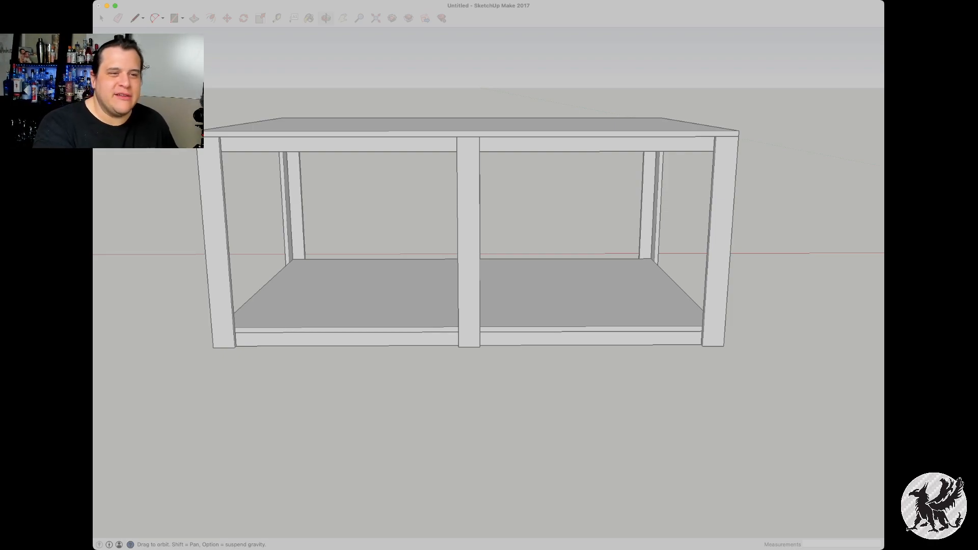
key(Return)
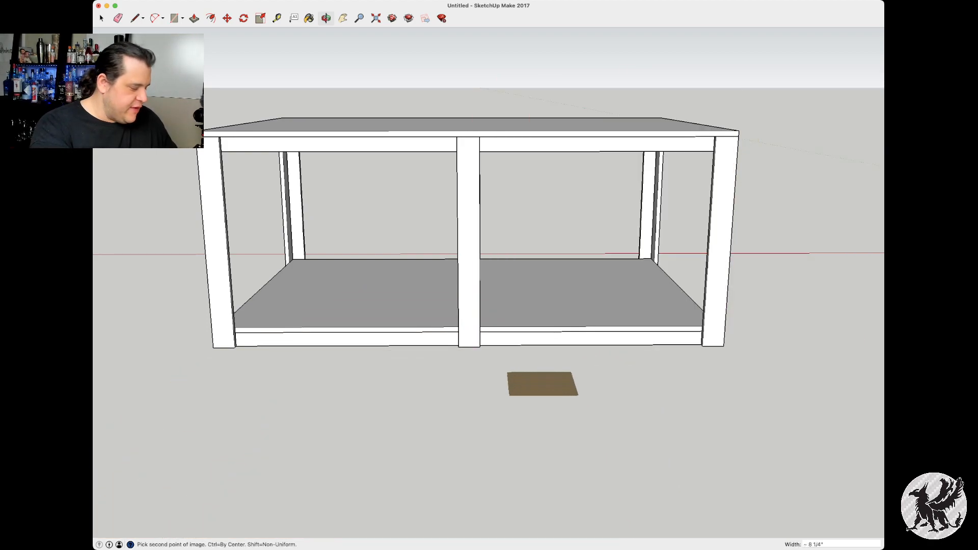
key(Escape)
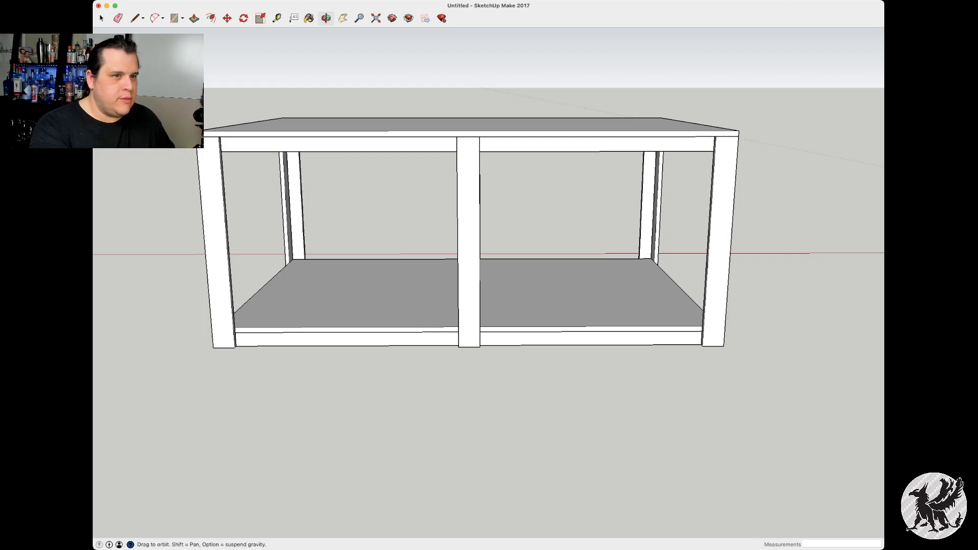
key(m)
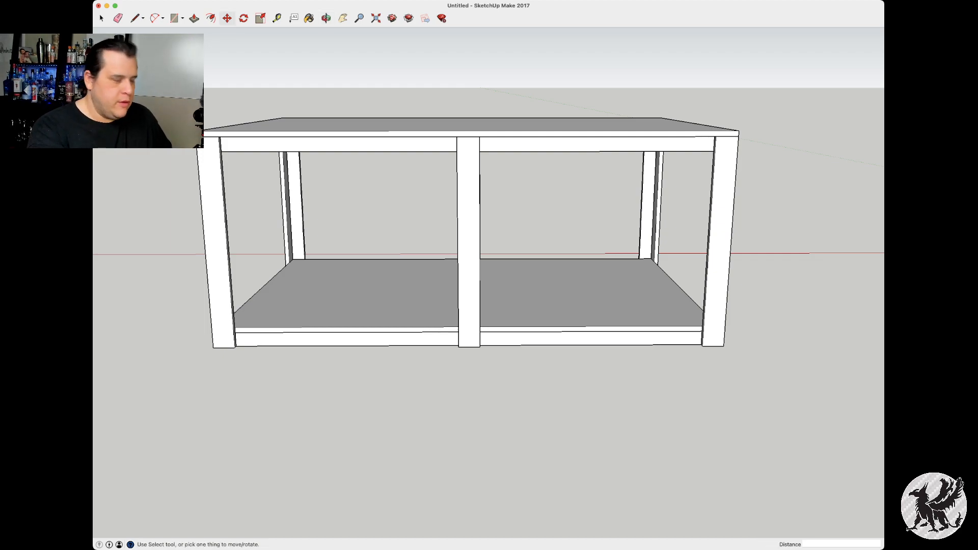
key(super+v)
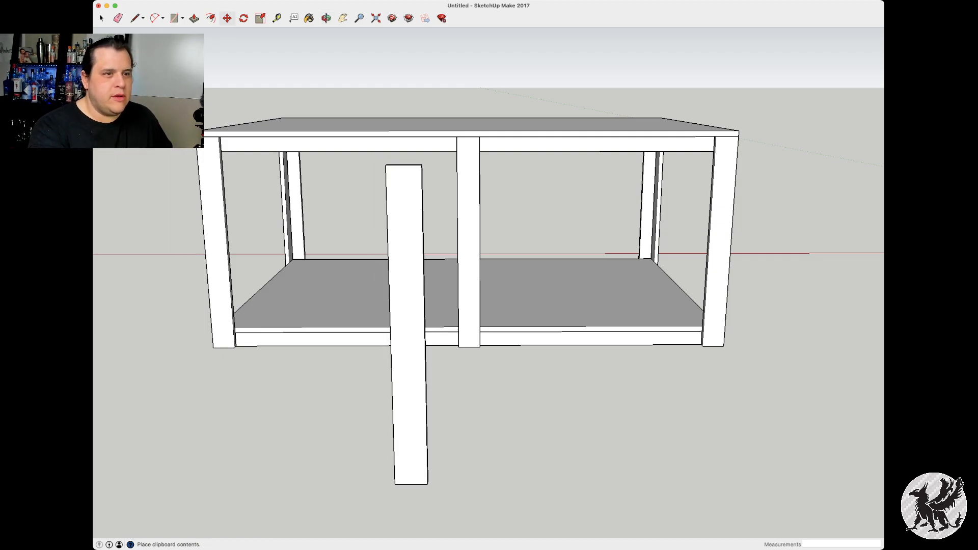
key(super+z)
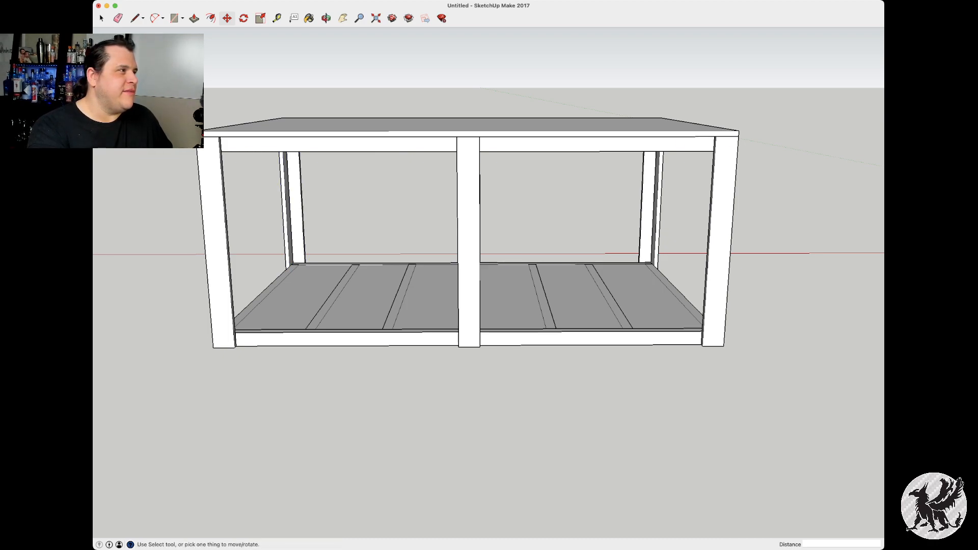
key(super+shift+z)
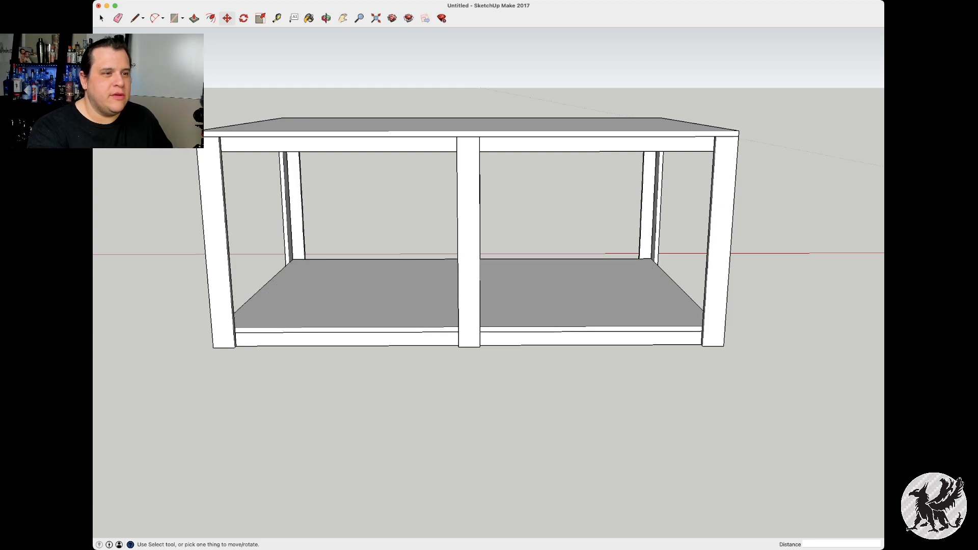
Import the brown board texture image and drop it at 2' 8" by 2' 8" on the ground in front of the table
key(space)
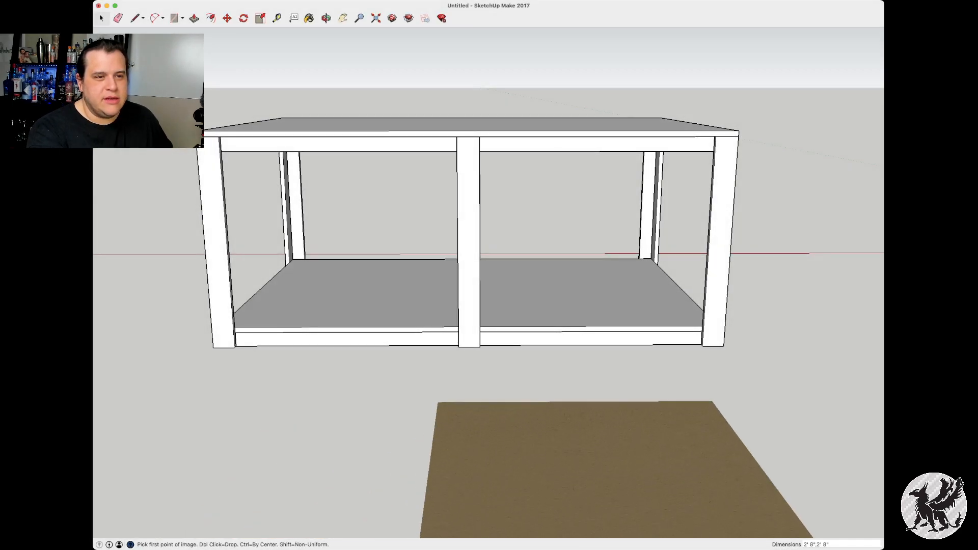
double_click(417, 402)
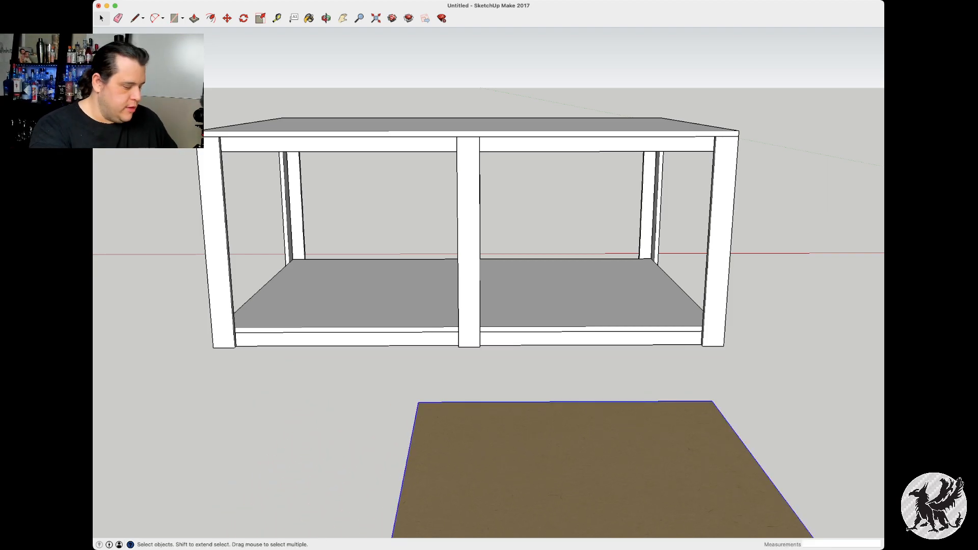
middle_drag(489, 285, 596, 46)
middle_drag(489, 275, 525, 361)
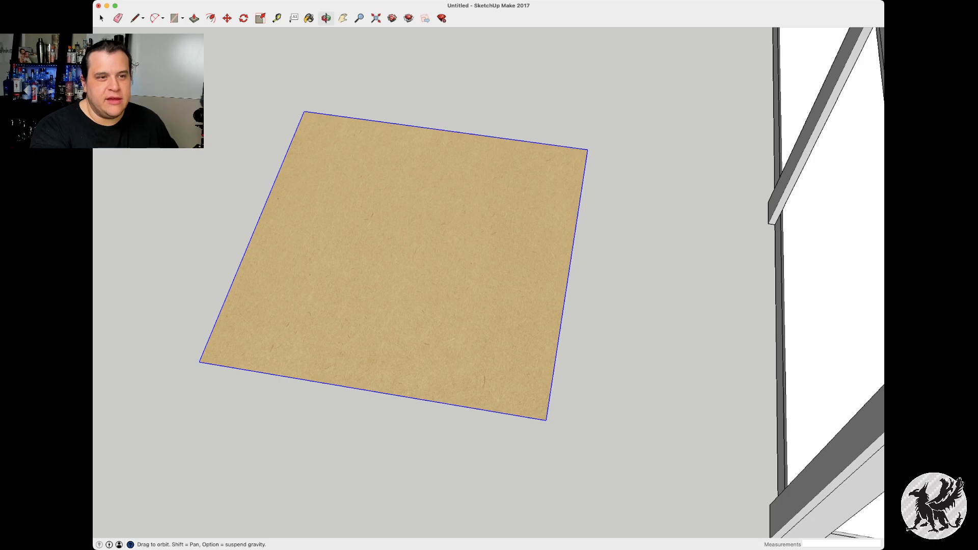
shift+middle_drag(372, 275, 426, 127)
key(space)
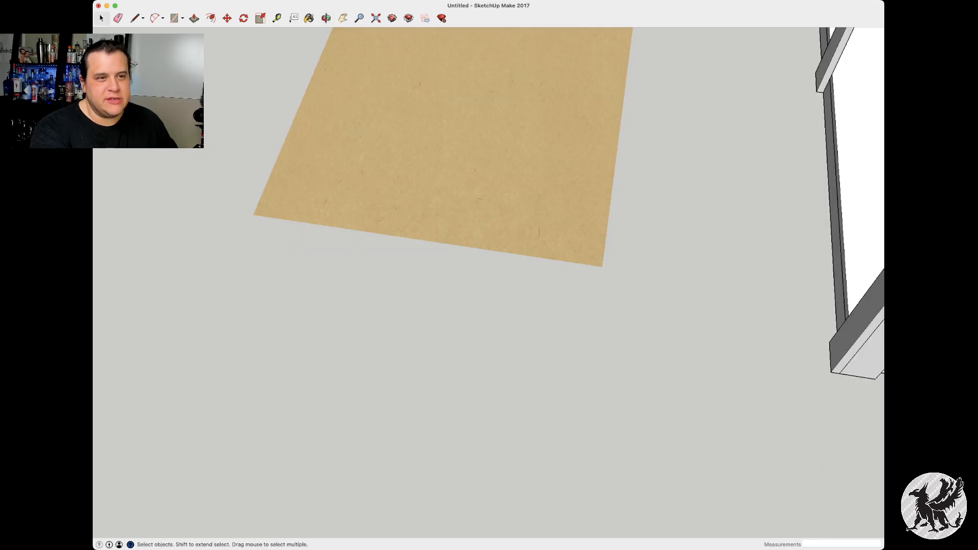
click(448, 148)
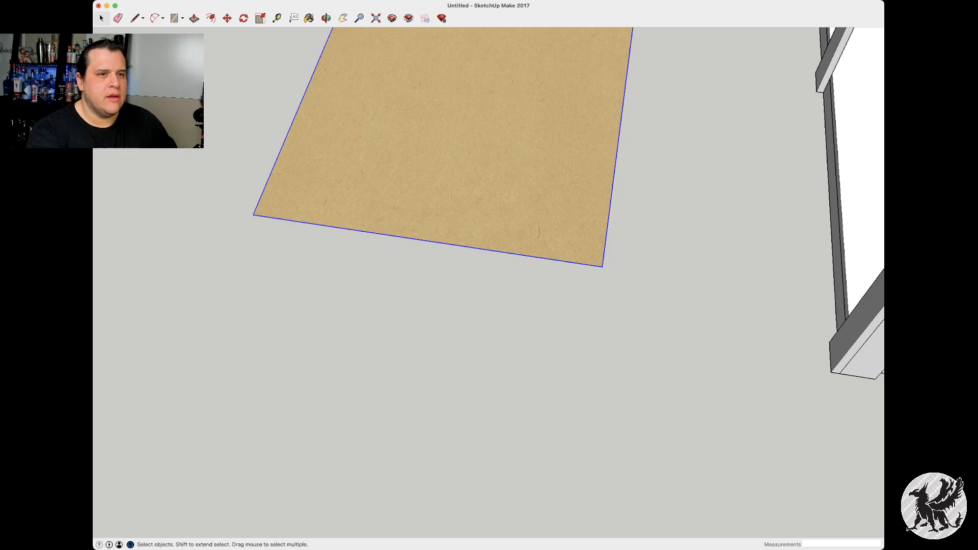
key(Escape)
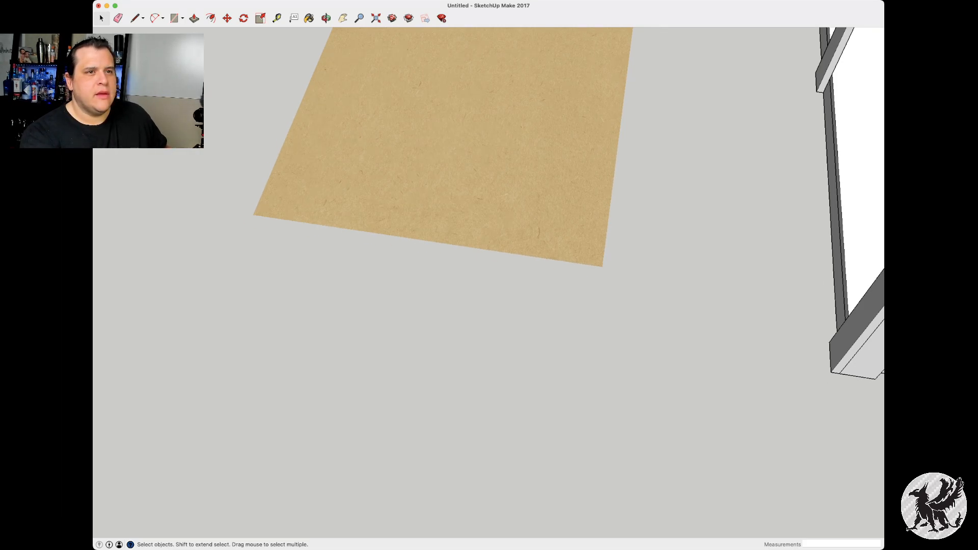
key(super+Tab)
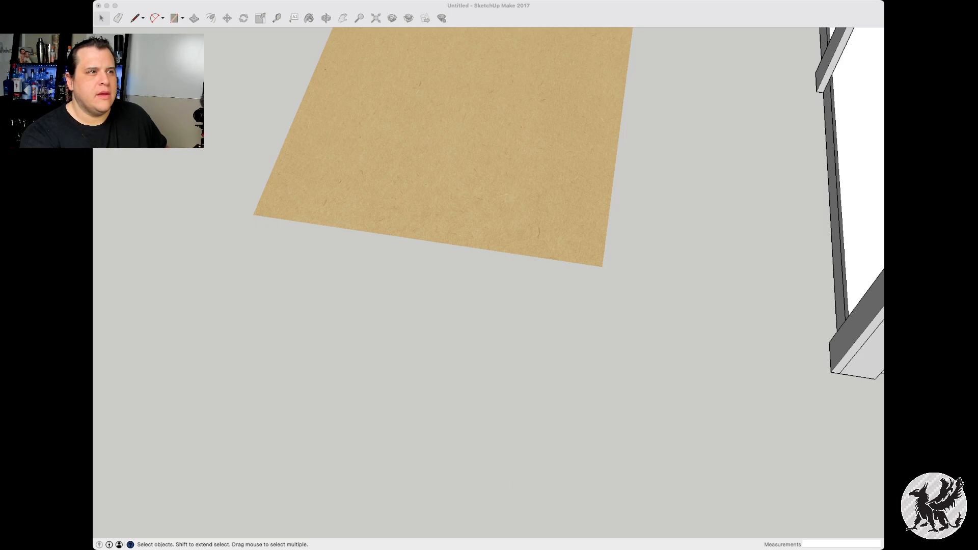
key(super+Tab)
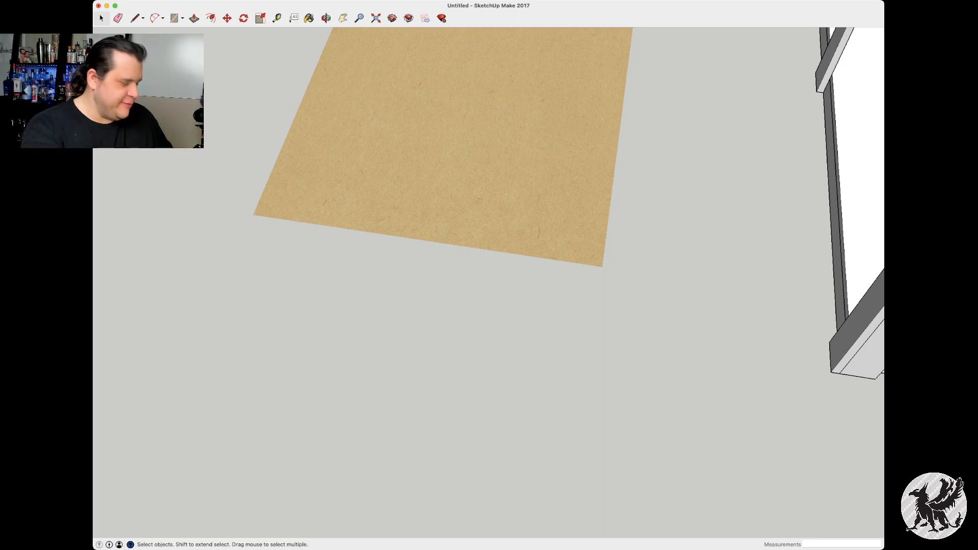
key(o)
shift+middle_drag(662, 286, 316, 273)
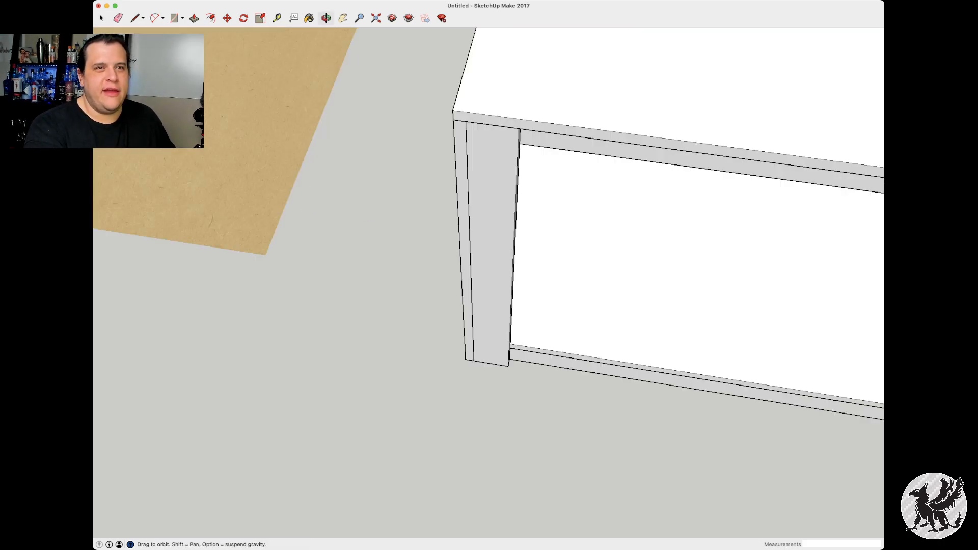
middle_drag(387, 255, 188, 367)
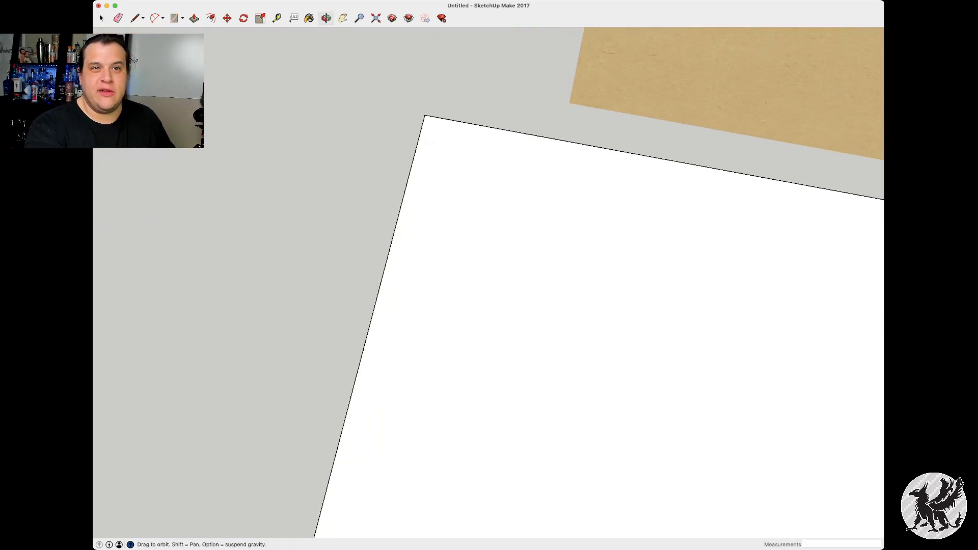
shift+middle_drag(387, 356, 212, 127)
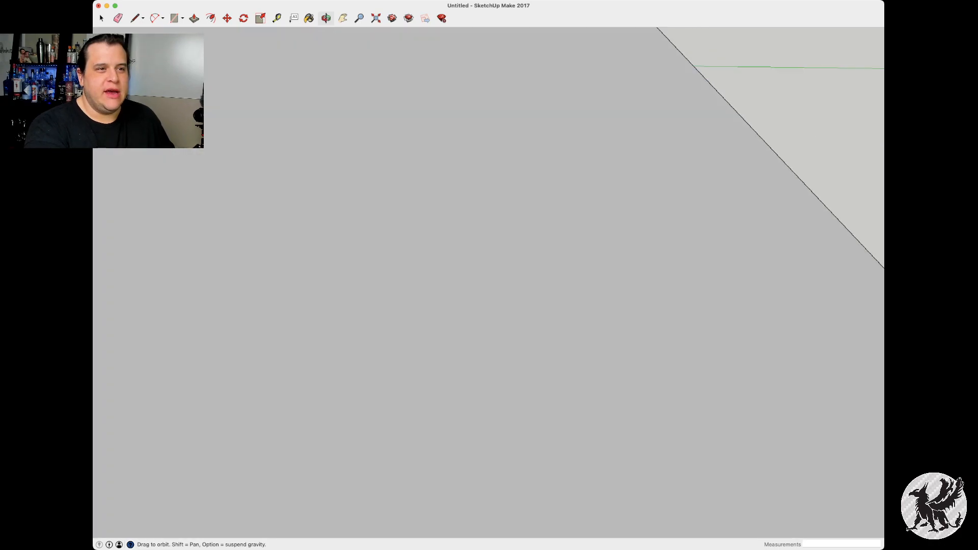
Paint the tabletop and the upper rail along its near long side with the brown board texture
scroll(239, 290, down, 5)
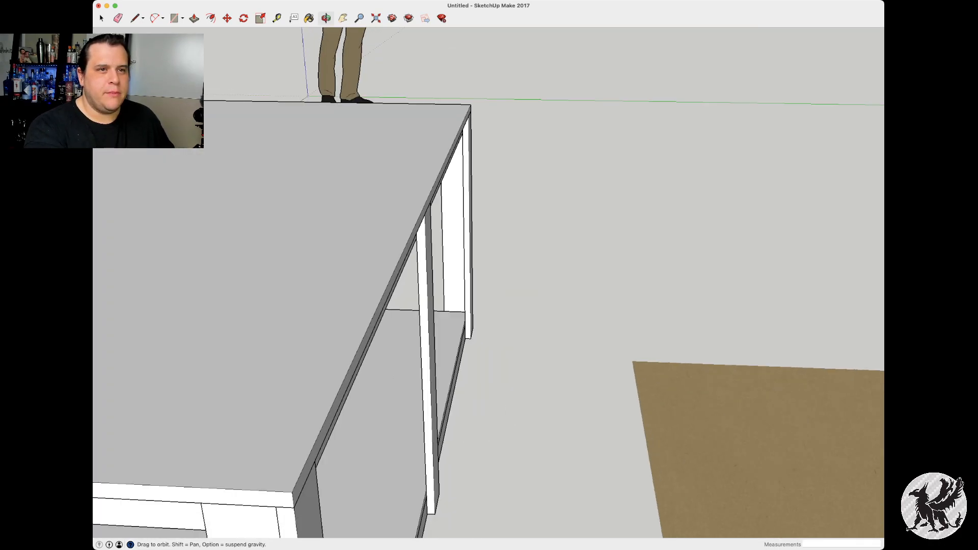
shift+middle_drag(408, 285, 637, 289)
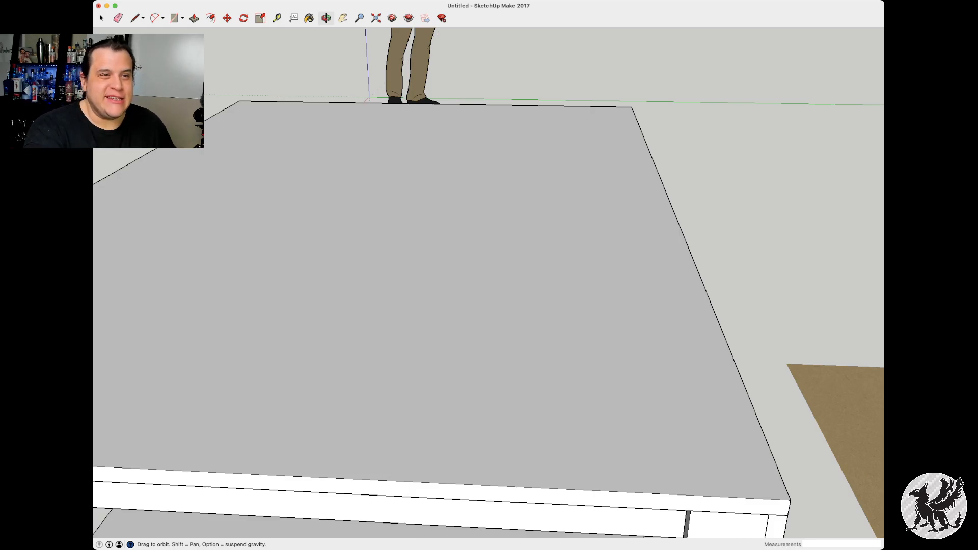
mouse_move(611, 316)
mouse_down()
mouse_move(483, 300)
mouse_move(357, 214)
mouse_move(394, 237)
mouse_up()
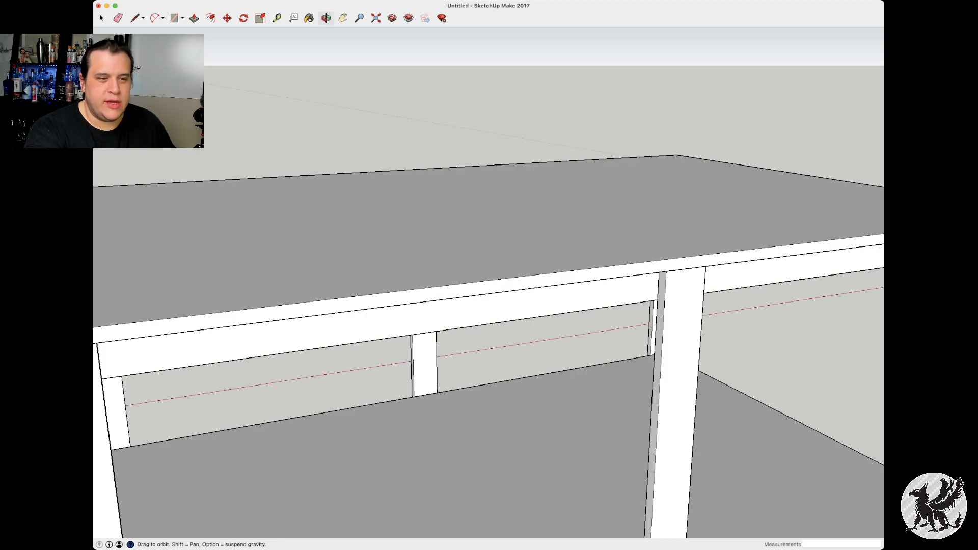
key(b)
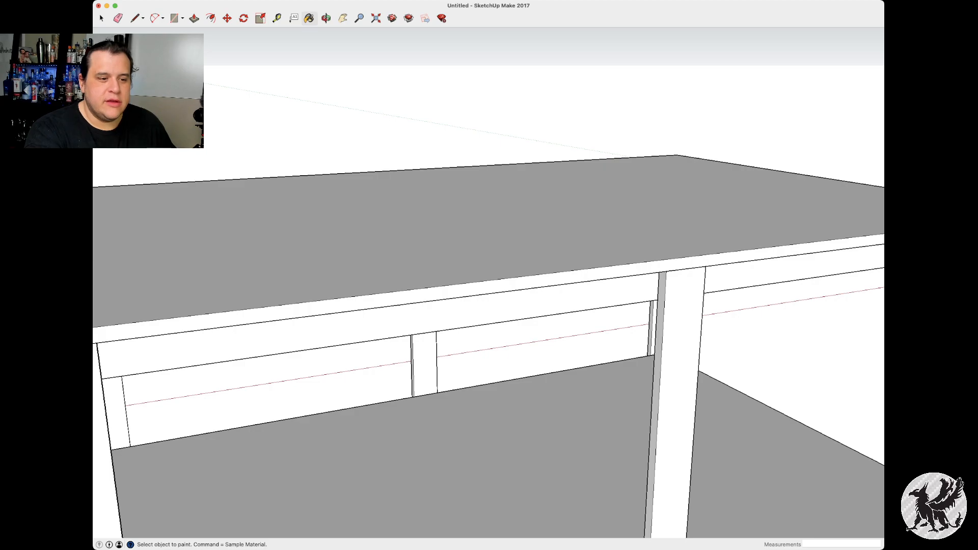
click(135, 69)
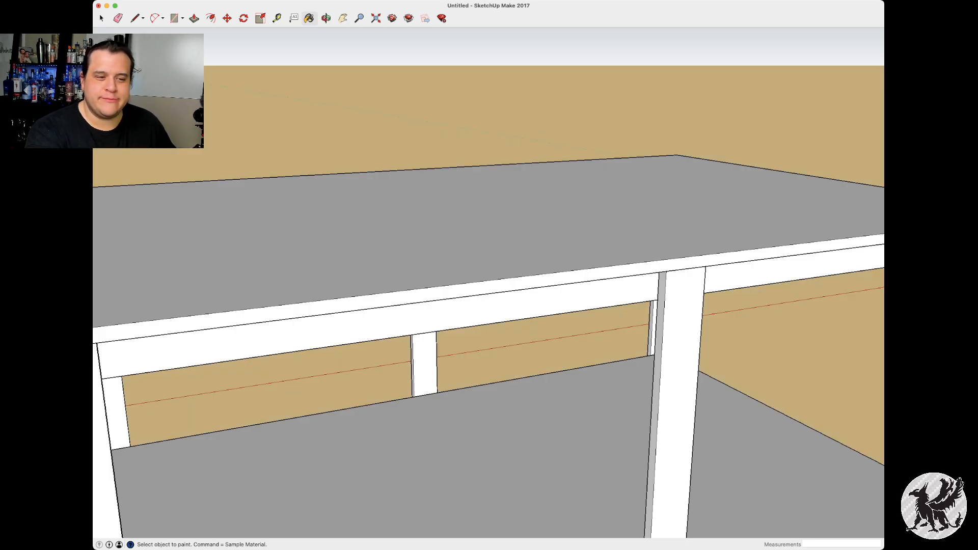
key(super+z)
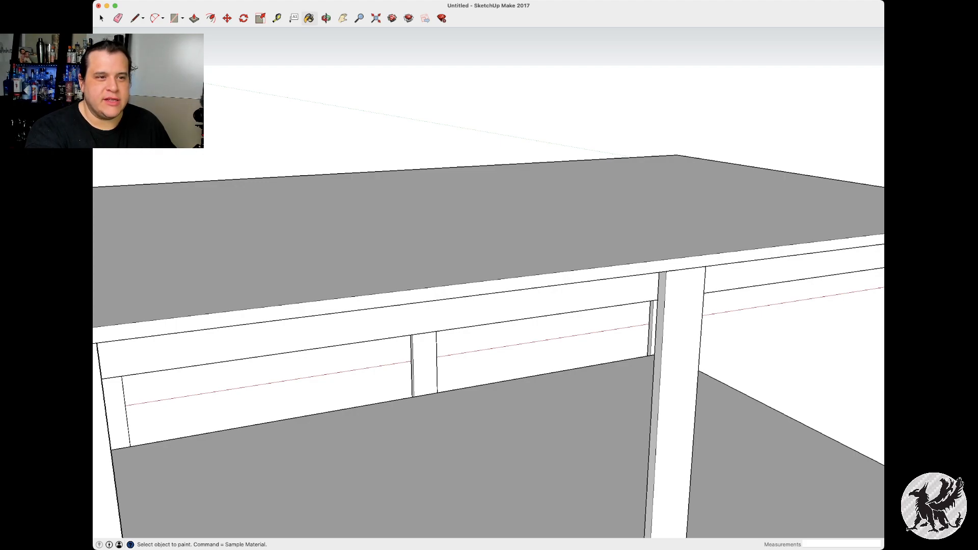
click(488, 239)
click(459, 313)
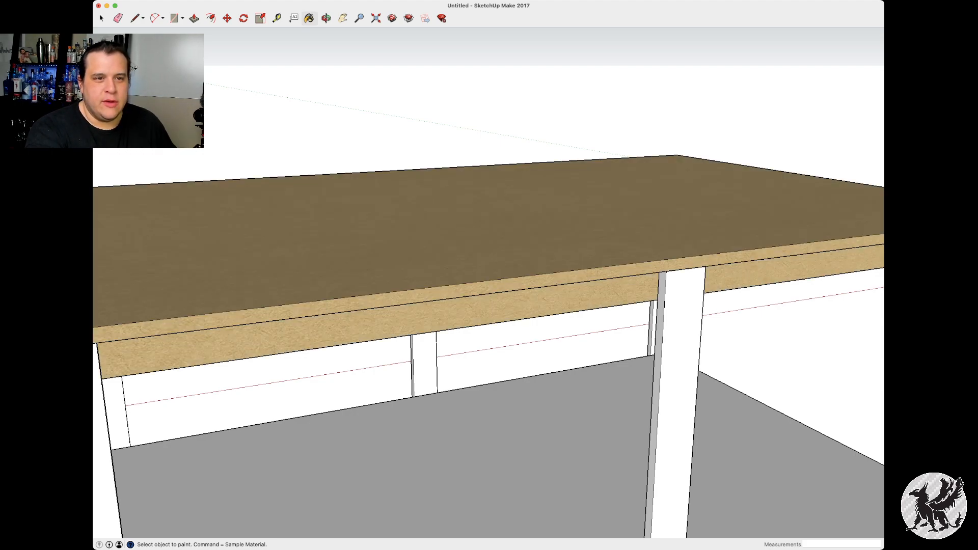
Paint both middle supports, the lower shelf's upper face and the first corner leg with the board texture
click(675, 397)
click(387, 474)
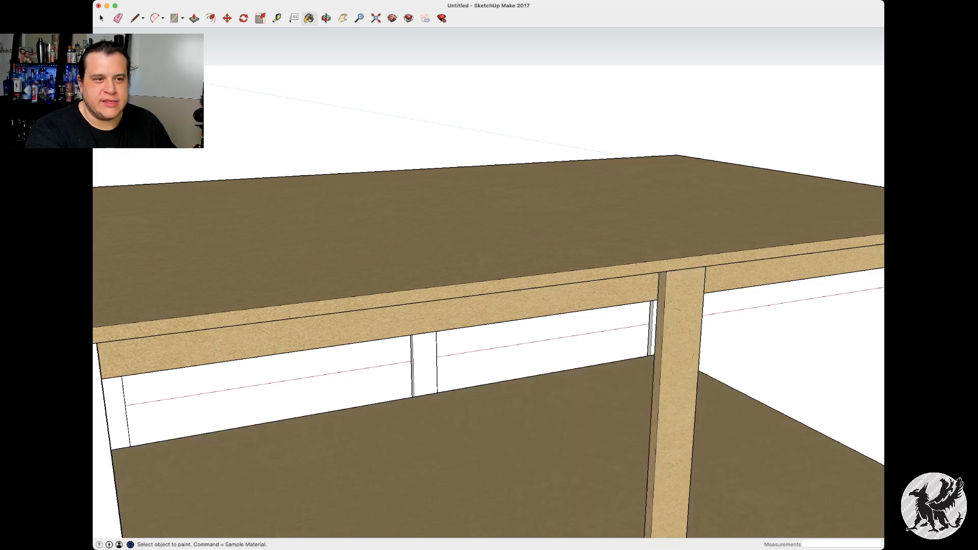
click(424, 364)
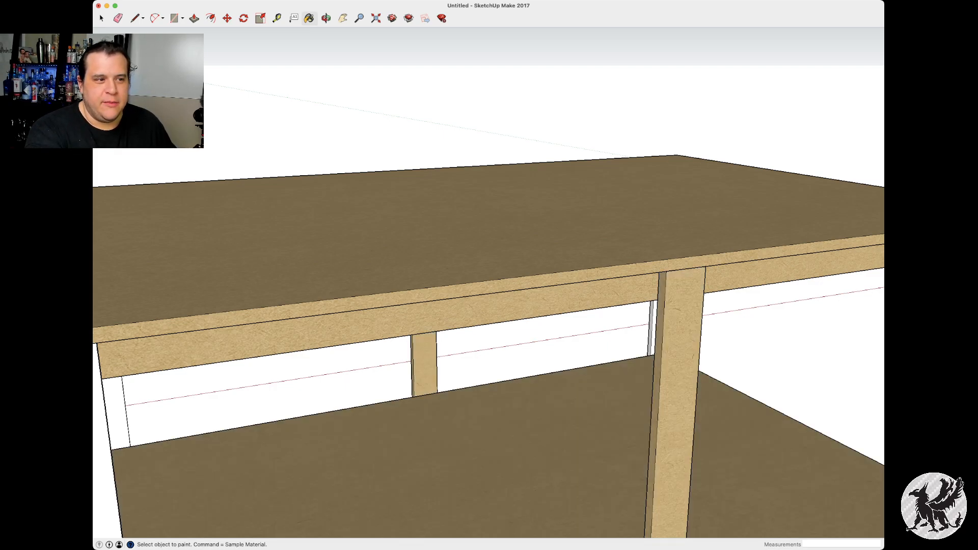
click(117, 414)
Paint the three remaining corner legs, the near long edge of the shelf and the lower rail beneath it with the board texture
key(o)
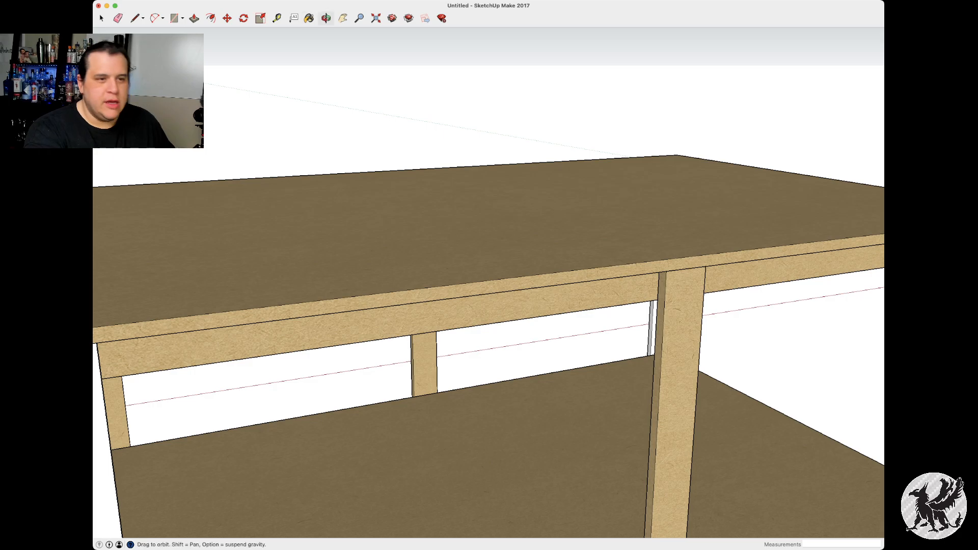
scroll(469, 522, down, 3)
scroll(469, 522, down, 3)
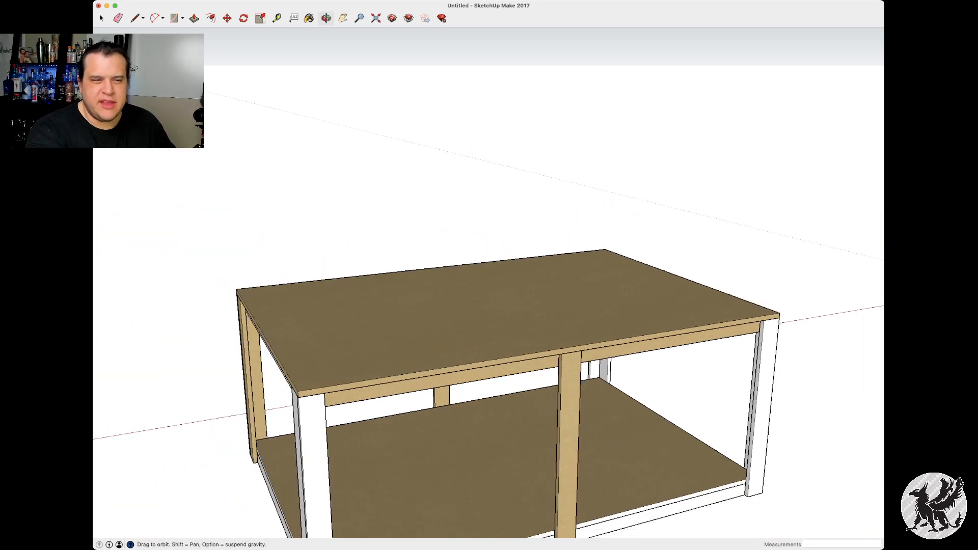
key(b)
click(311, 458)
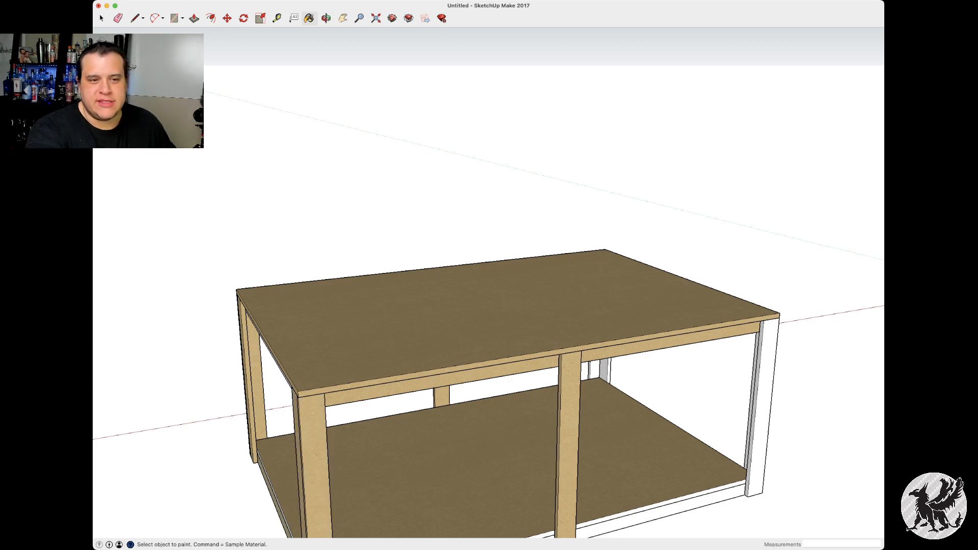
click(662, 503)
click(662, 514)
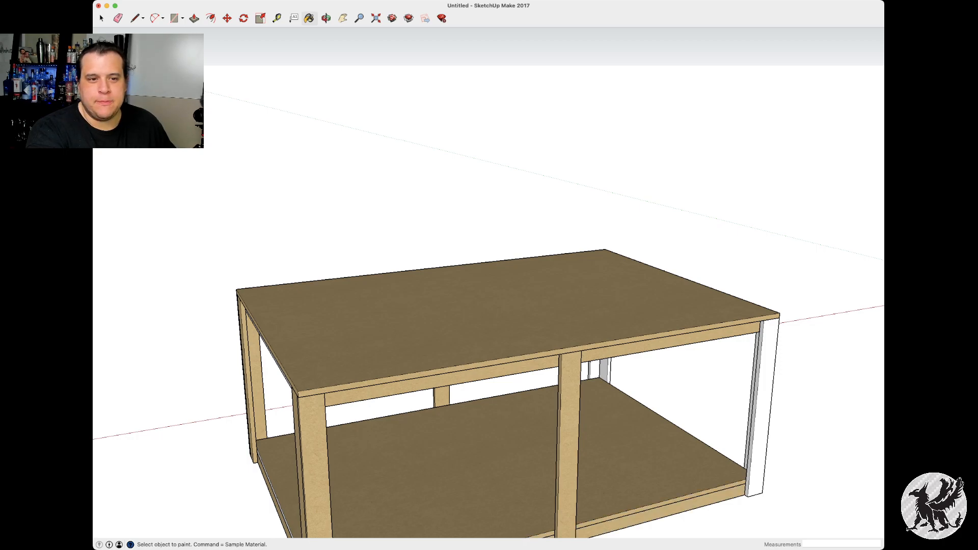
click(762, 407)
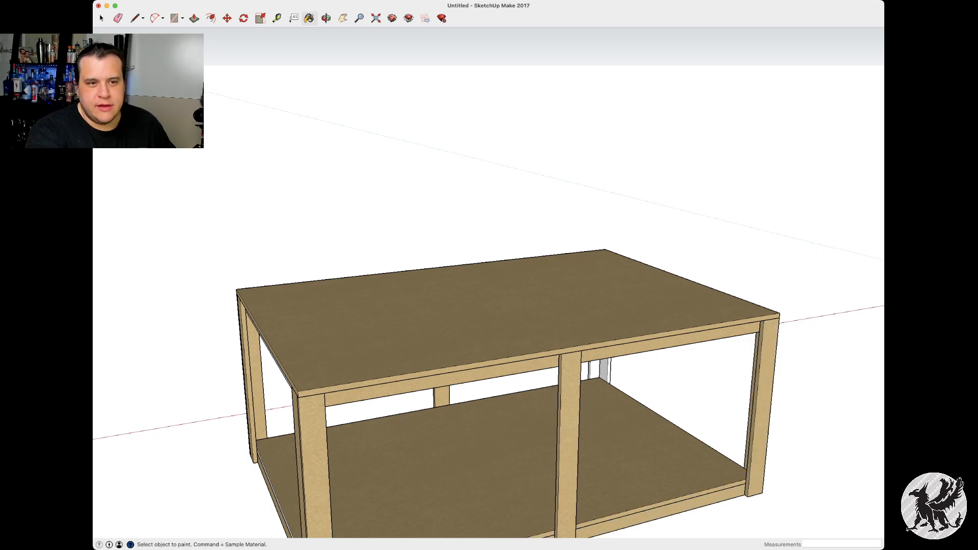
click(603, 369)
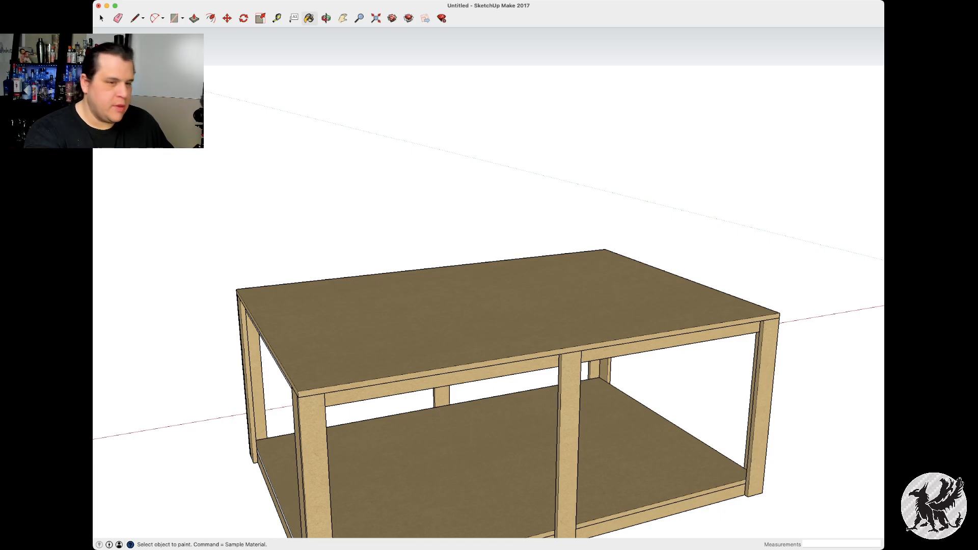
Paint all the crossrails under the tabletop and the still unpainted upper long rail with the board texture
key(o)
drag(458, 229, 443, 127)
middle_drag(458, 255, 407, 244)
drag(408, 245, 390, 158)
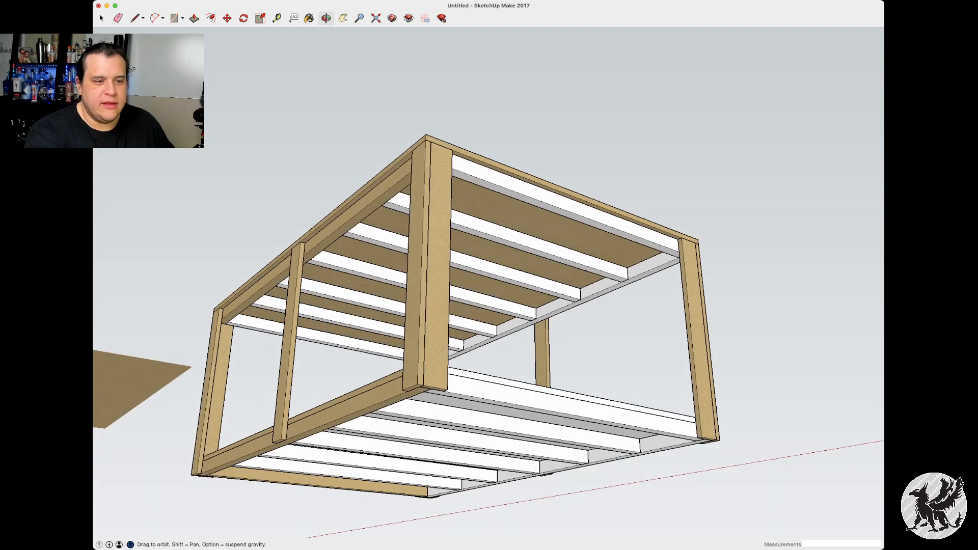
key(b)
click(519, 187)
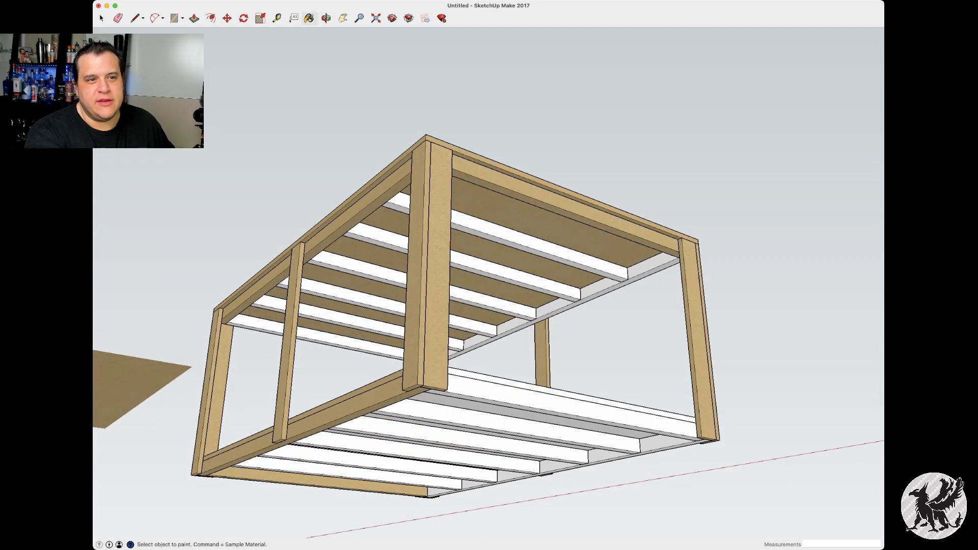
click(535, 245)
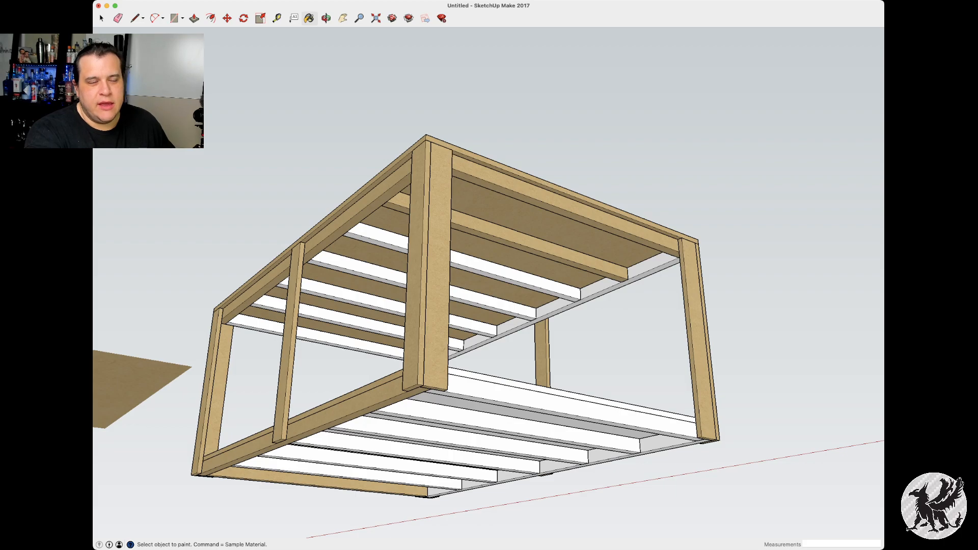
click(509, 275)
click(491, 302)
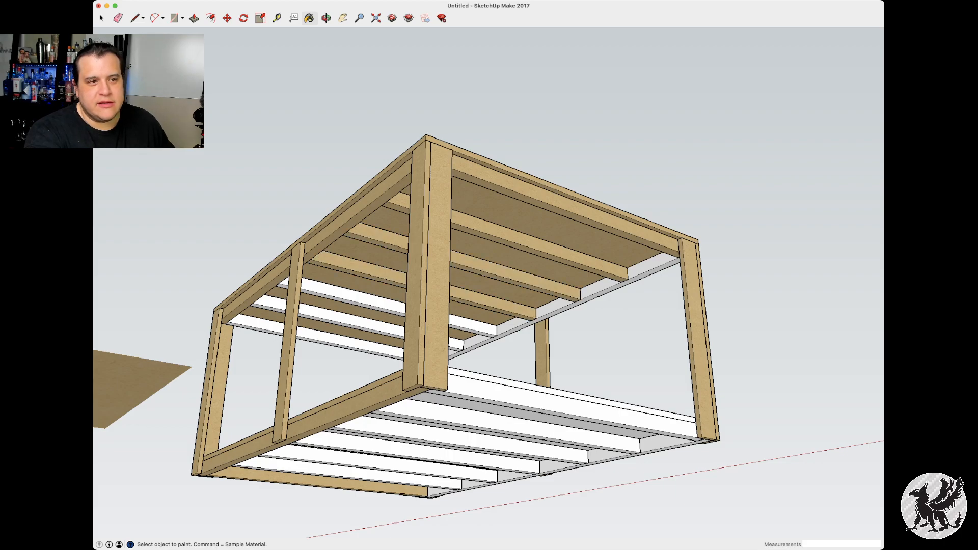
click(474, 325)
click(357, 322)
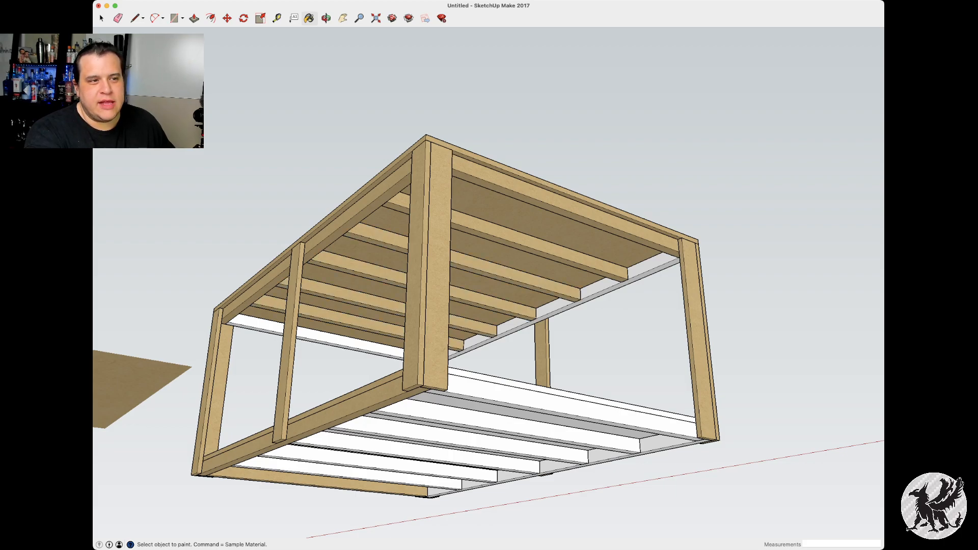
click(315, 336)
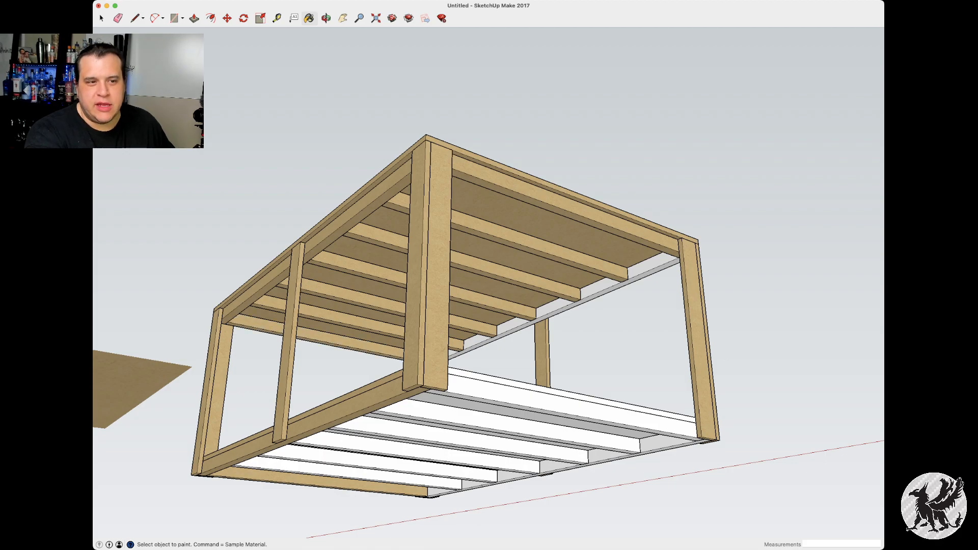
click(648, 264)
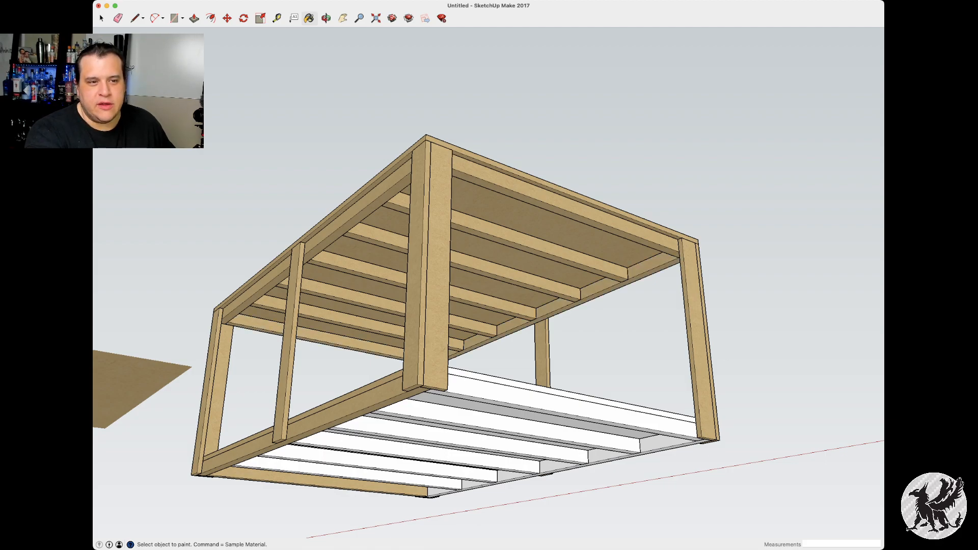
Paint the remaining lower crossrails and the unpainted lower long rail with the board texture
click(561, 408)
click(509, 427)
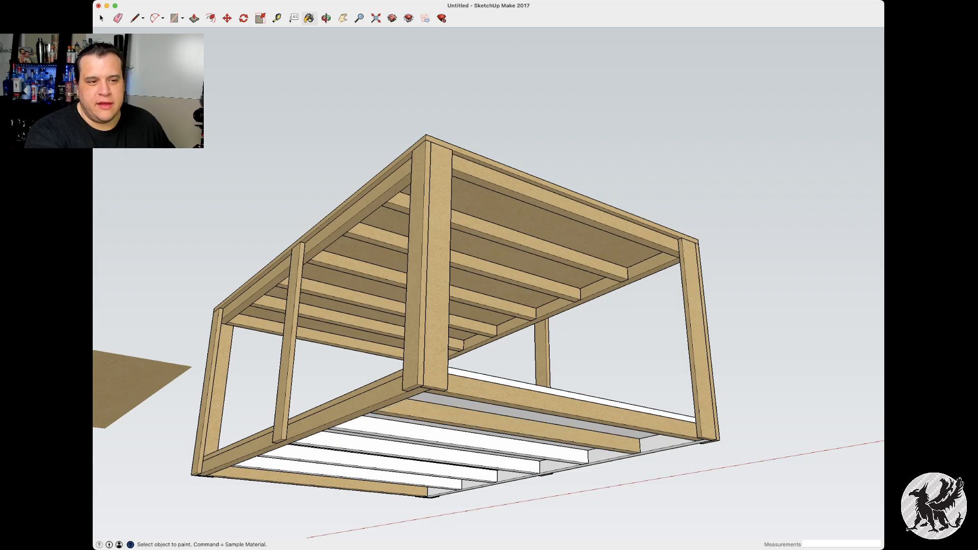
click(459, 441)
click(413, 449)
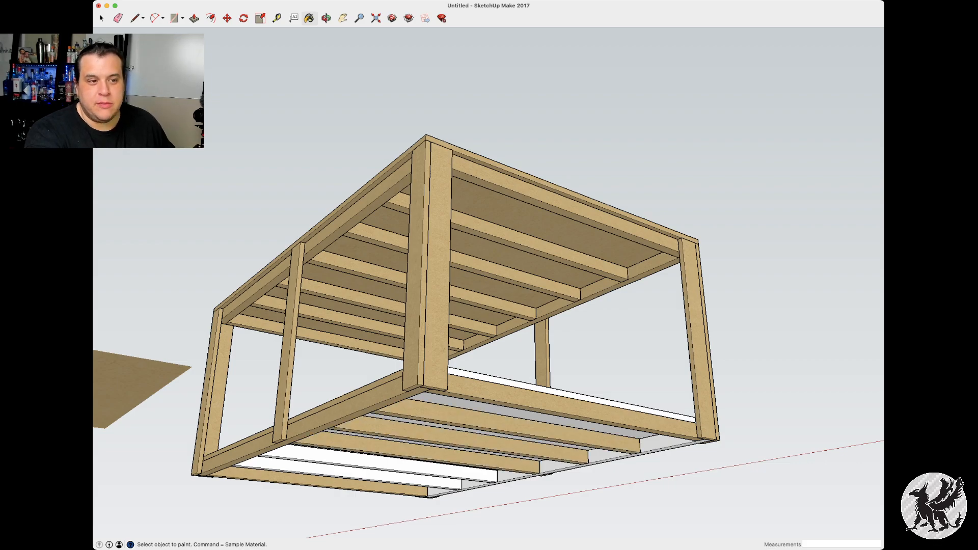
click(372, 461)
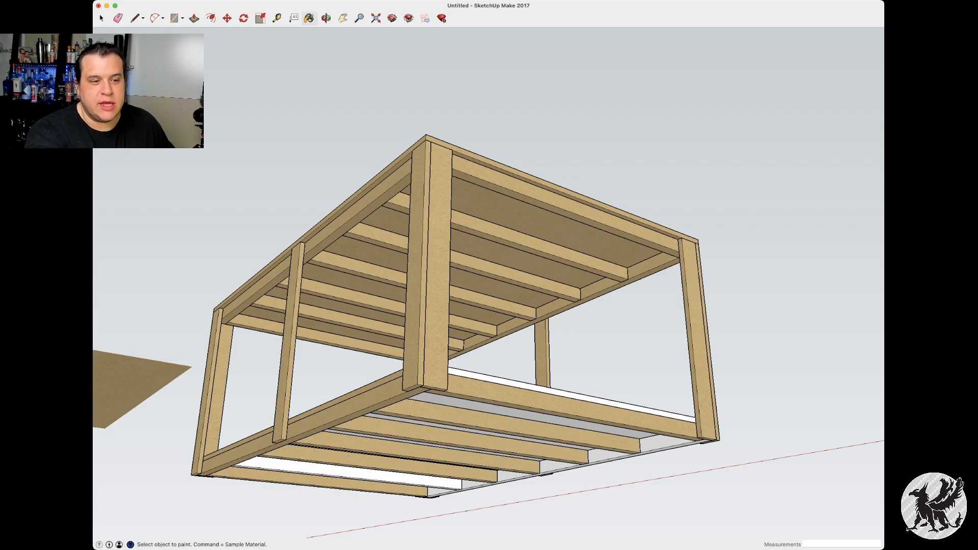
click(347, 474)
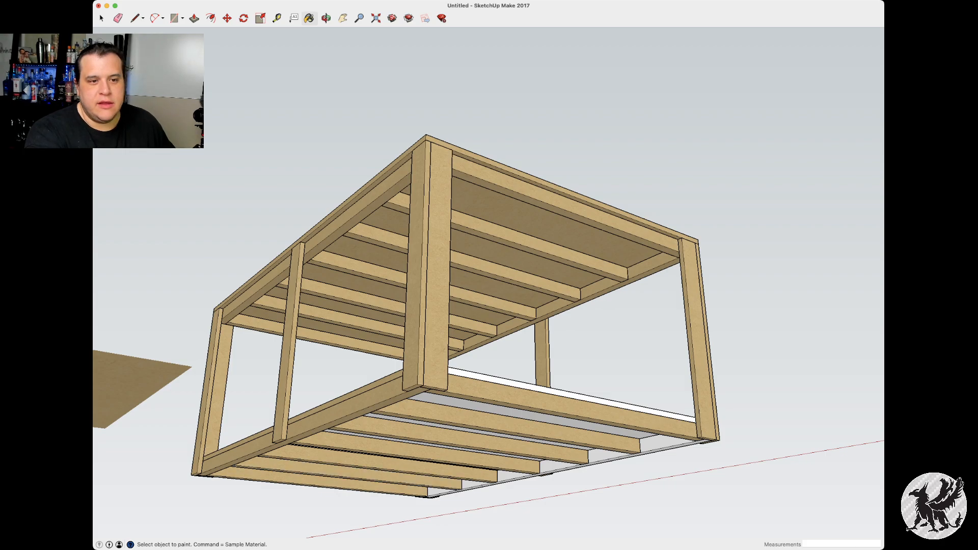
click(560, 461)
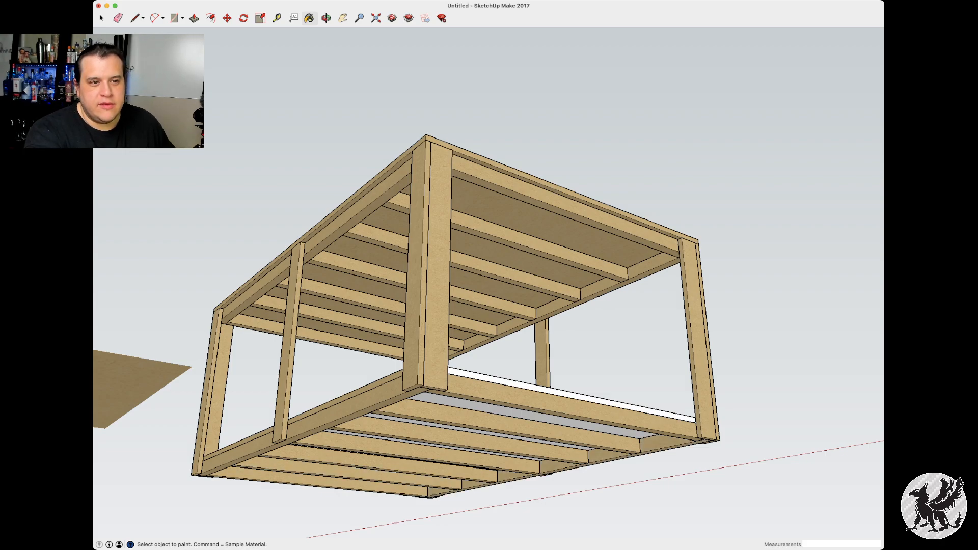
Paint the lower shelf's short edge, underside and remaining long edge with the board texture
click(570, 395)
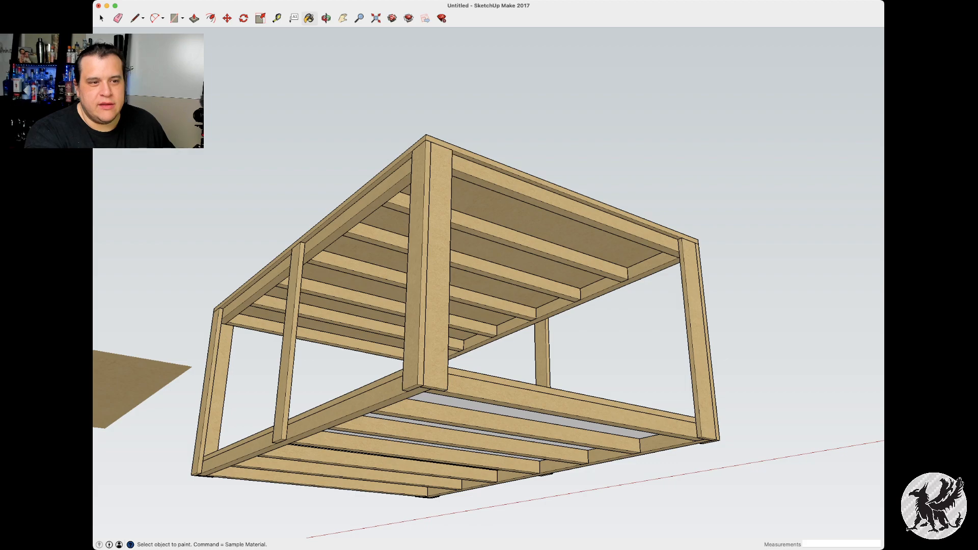
click(532, 413)
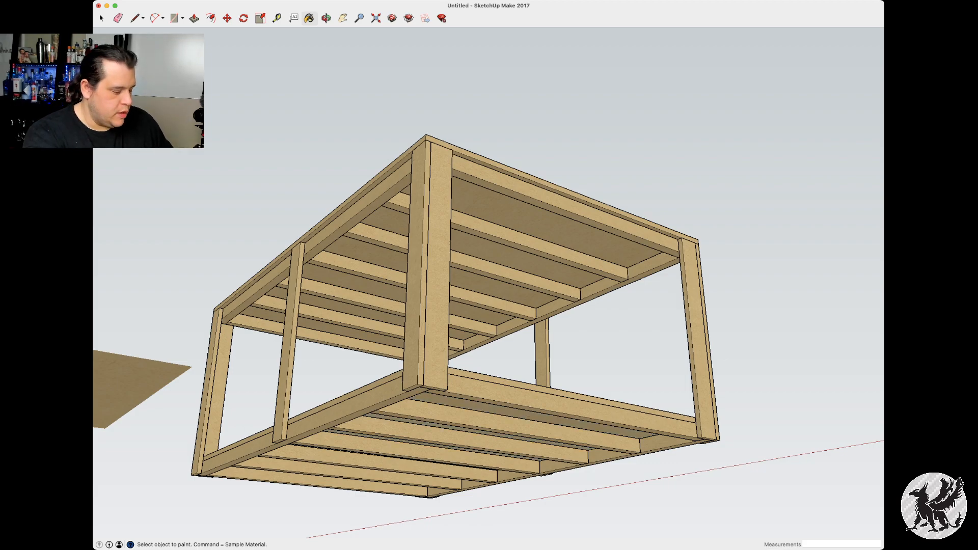
key(o)
drag(535, 336, 326, 417)
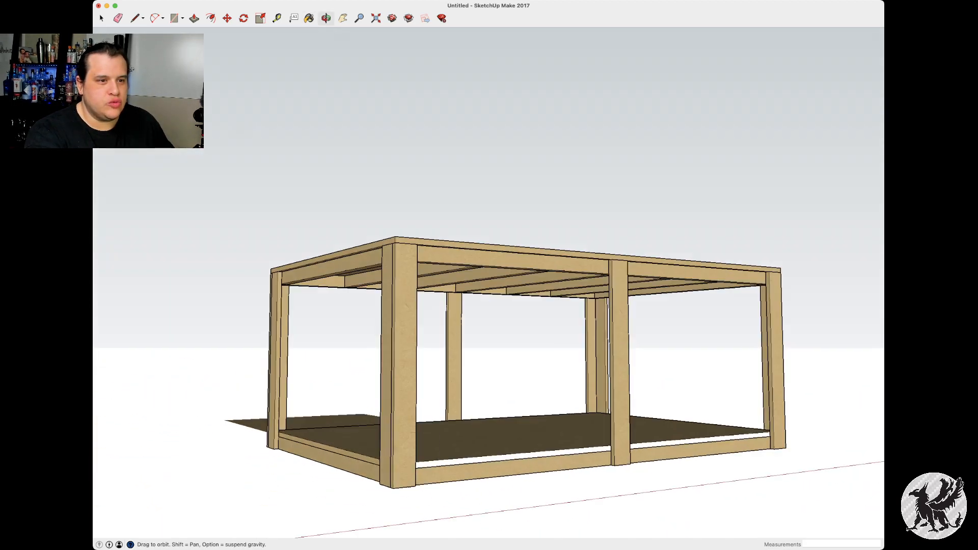
middle_drag(326, 418, 198, 390)
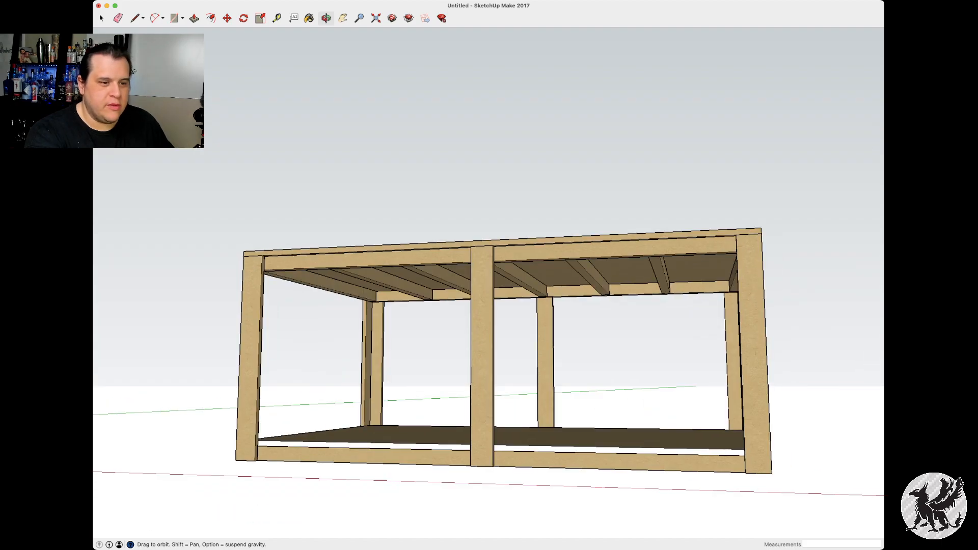
key(b)
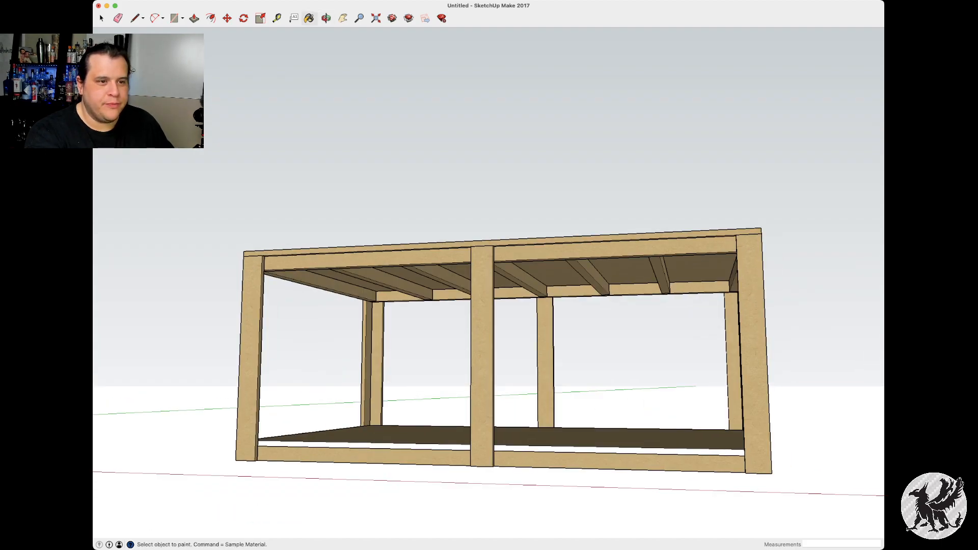
click(438, 448)
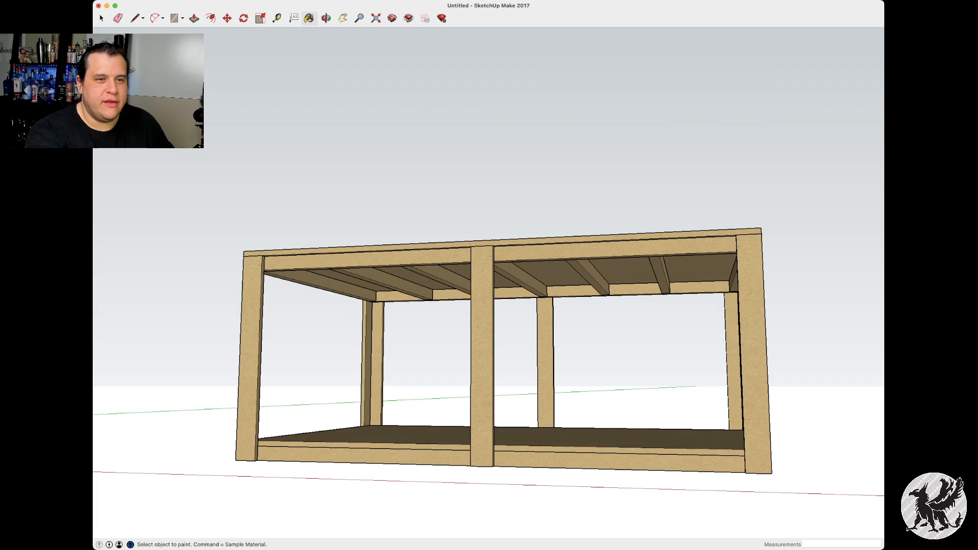
mouse_move(438, 357)
middle_down()
mouse_move(356, 451)
mouse_move(363, 393)
middle_up()
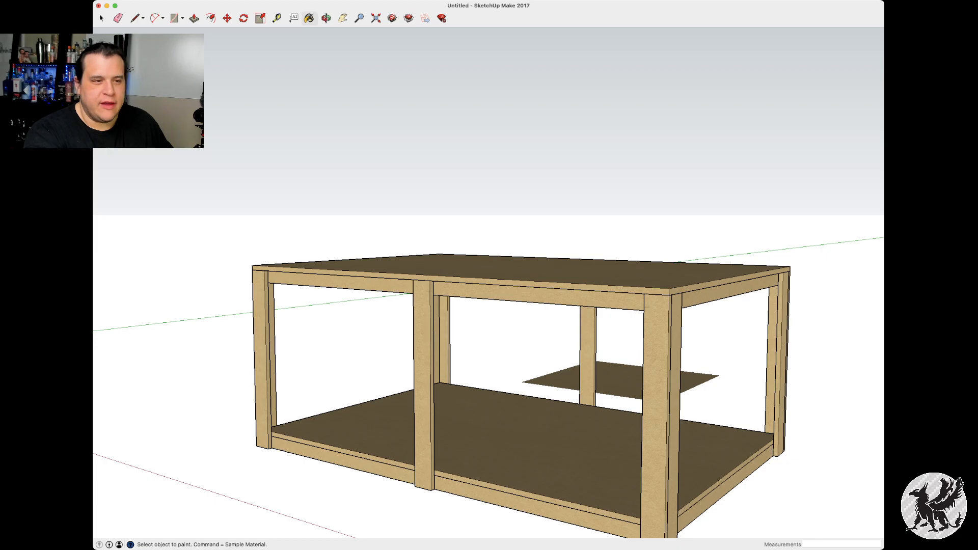
scroll(467, 397, down, 3)
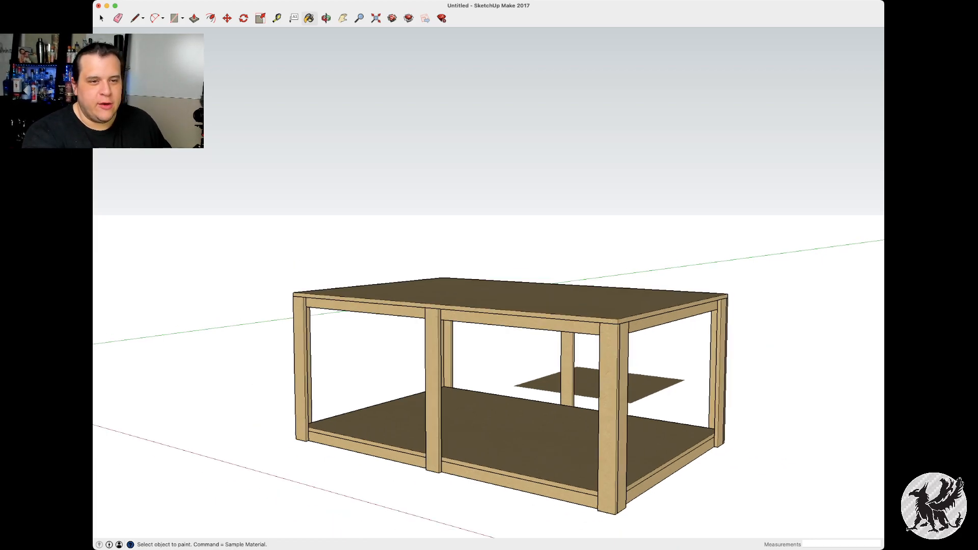
Delete the stray flat face floating behind the table
key(space)
click(648, 386)
key(Delete)
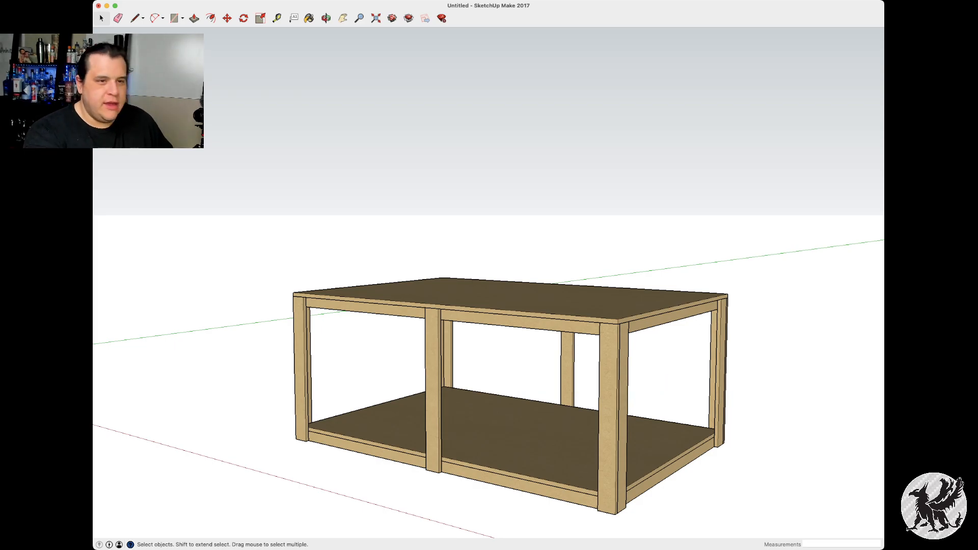
Add a linear dimension for the tabletop's length between points on its two short edges, placed above the top
middle_drag(648, 386, 604, 399)
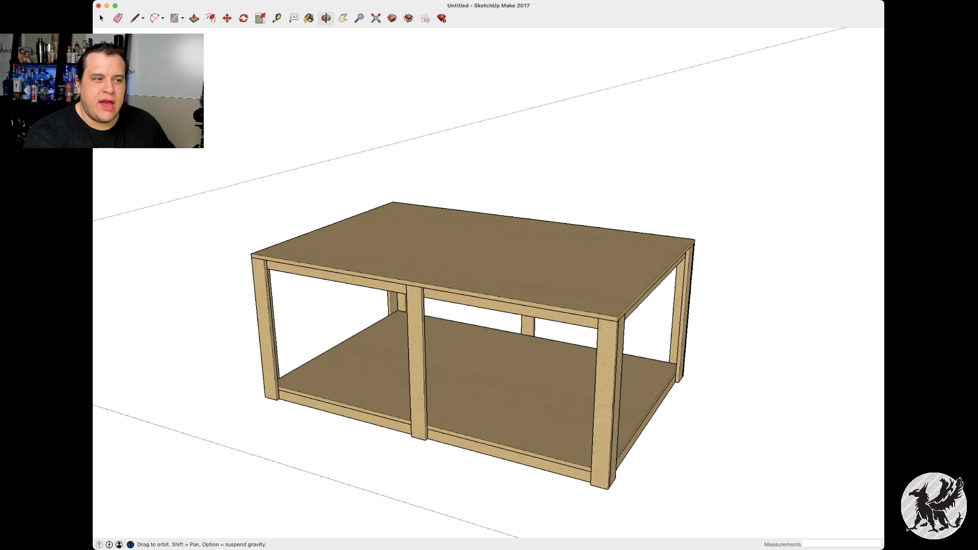
key(d)
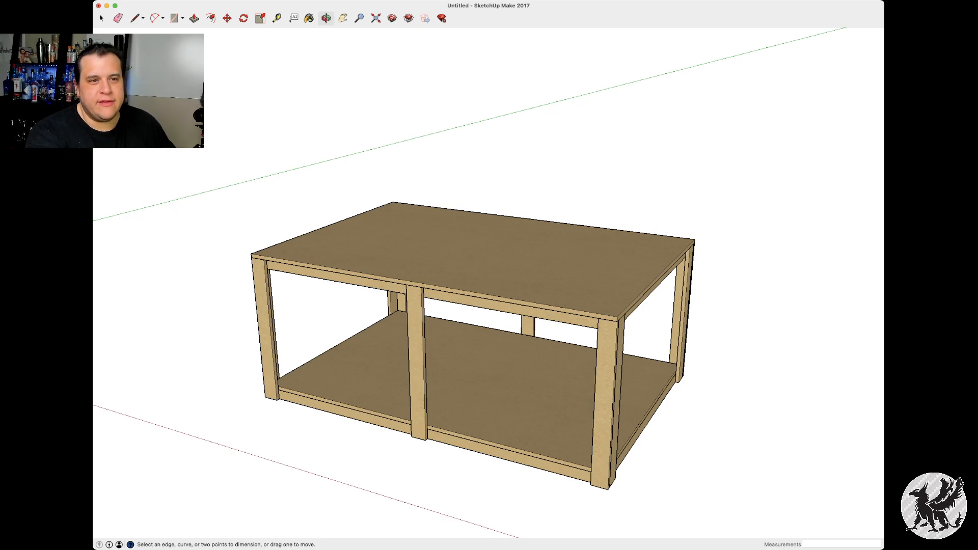
click(661, 272)
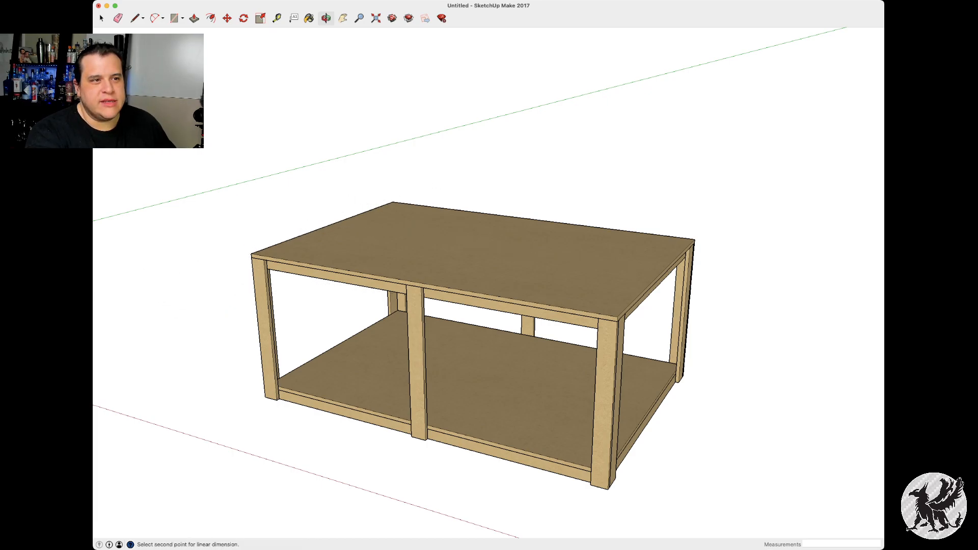
click(330, 224)
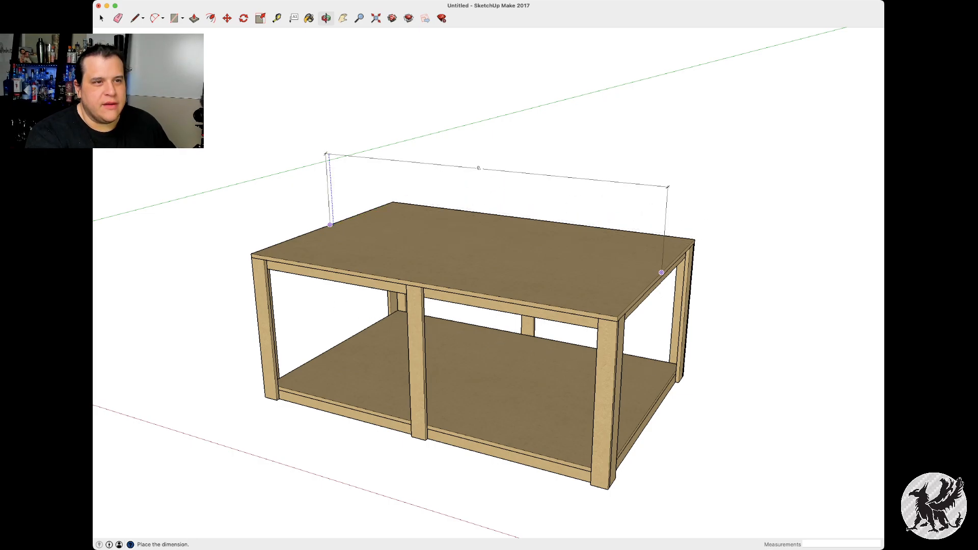
click(326, 154)
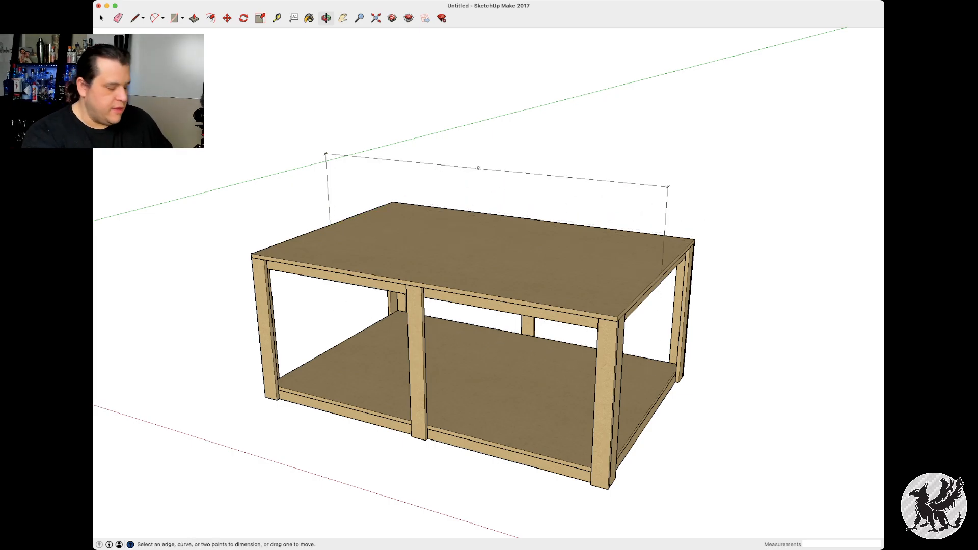
Move the length dimension slightly higher above the tabletop, and delete it
middle_drag(510, 229, 244, 204)
middle_drag(398, 239, 346, 217)
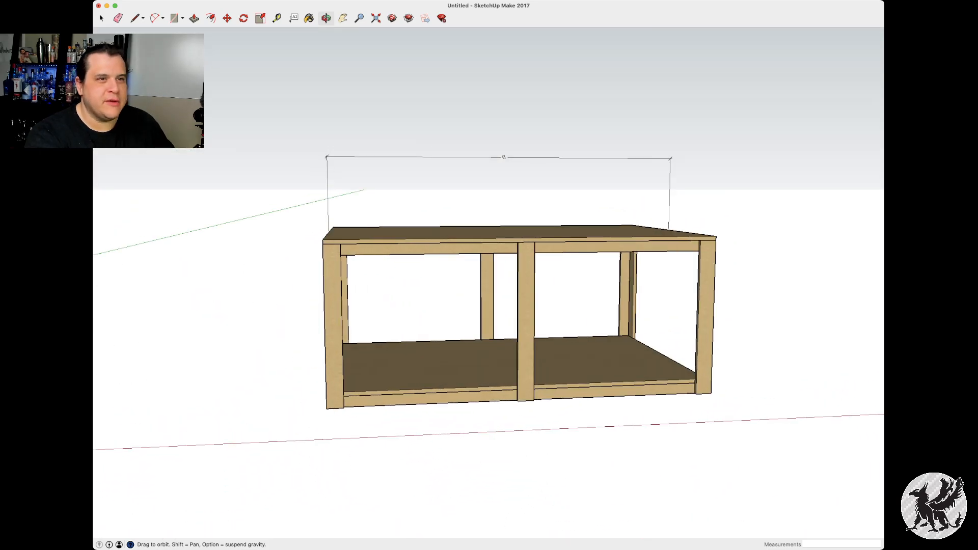
middle_drag(347, 217, 296, 228)
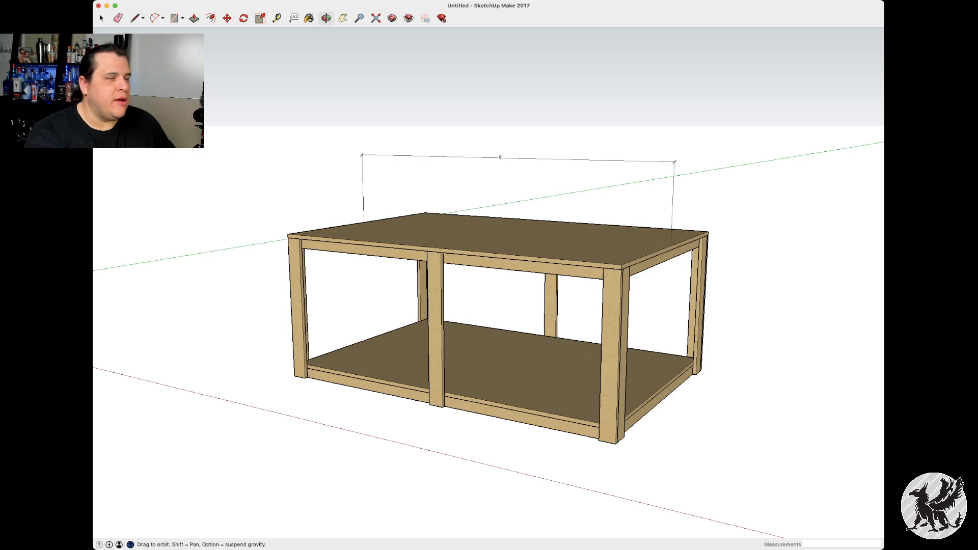
key(super+3)
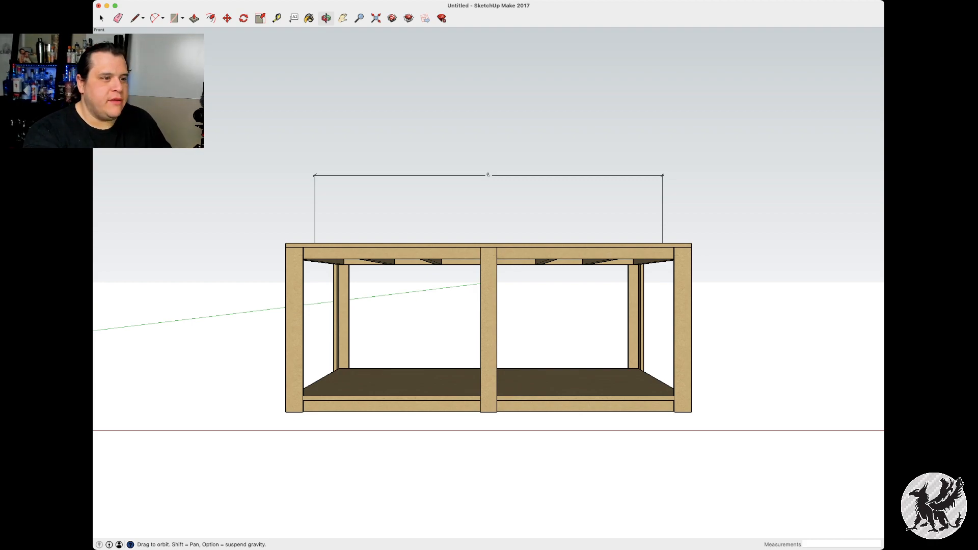
key(d)
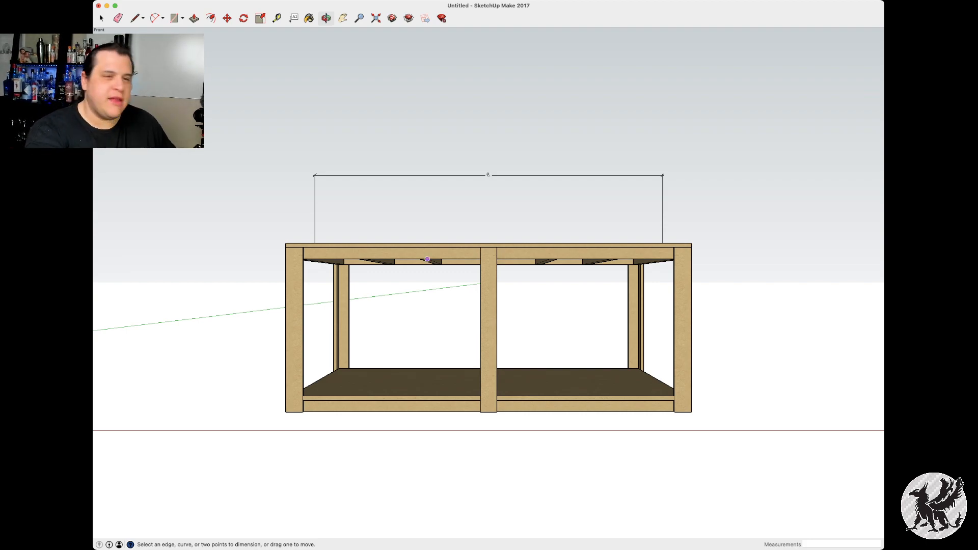
key(o)
drag(427, 258, 428, 295)
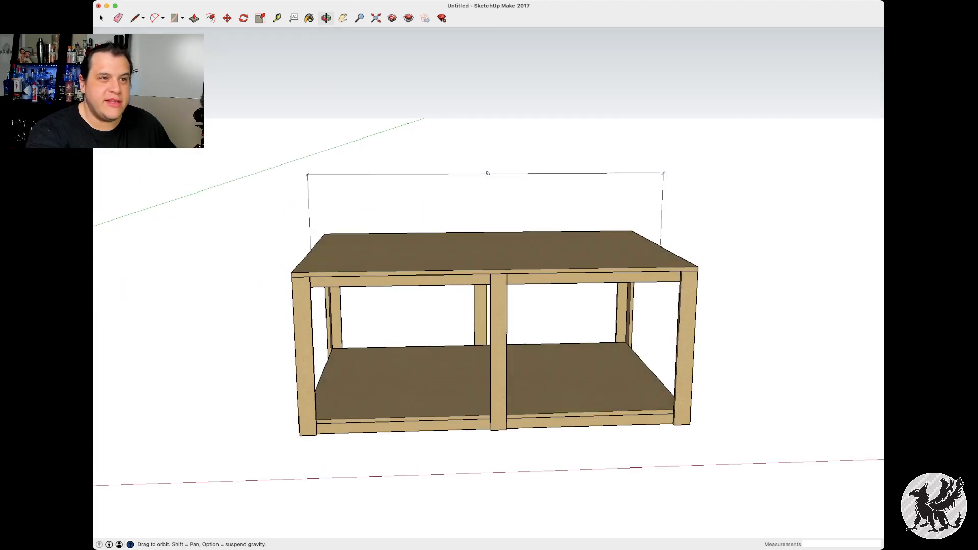
mouse_move(427, 296)
middle_down()
mouse_move(484, 342)
mouse_move(480, 322)
middle_up()
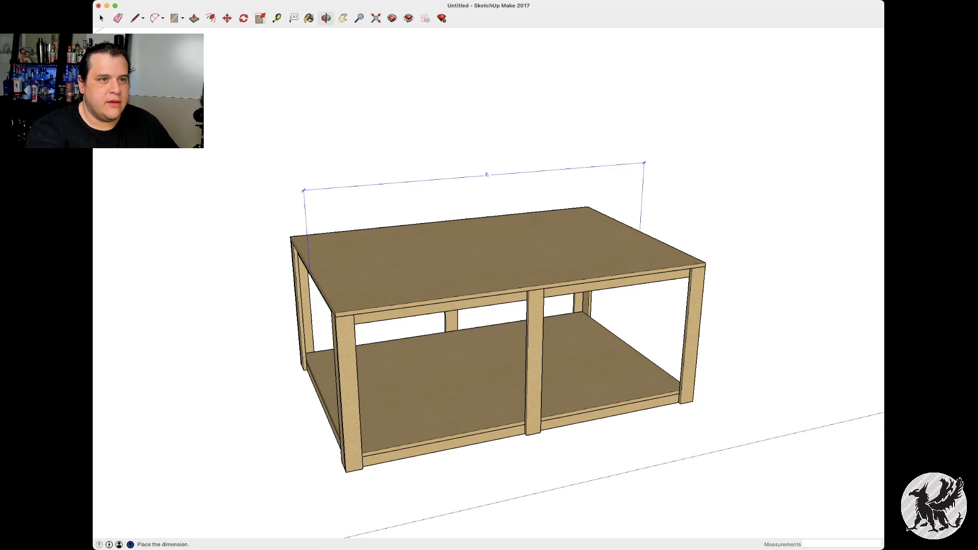
click(487, 175)
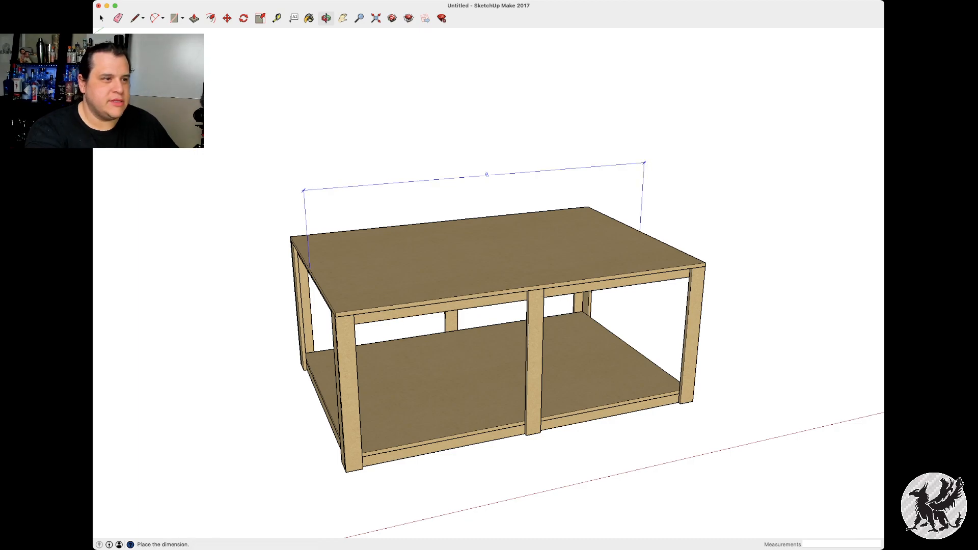
click(487, 170)
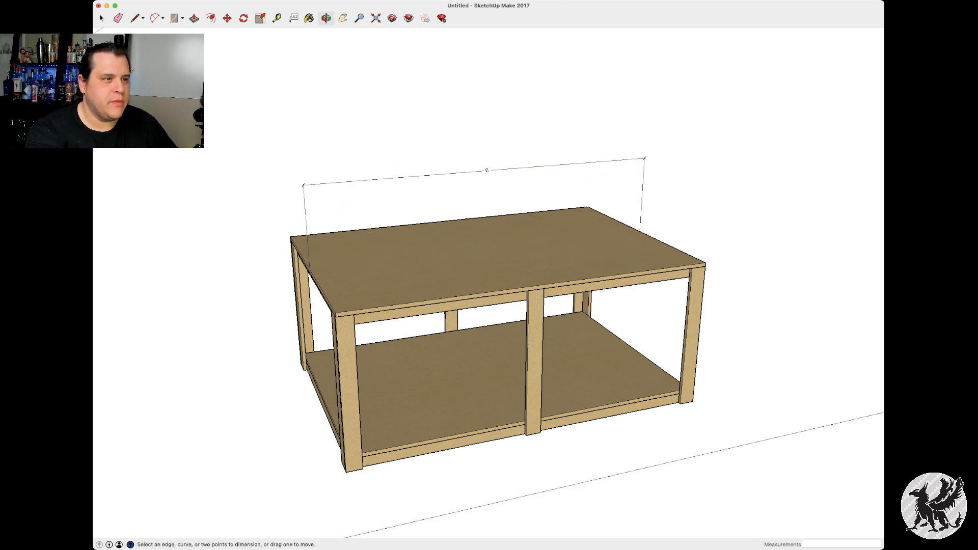
key(space)
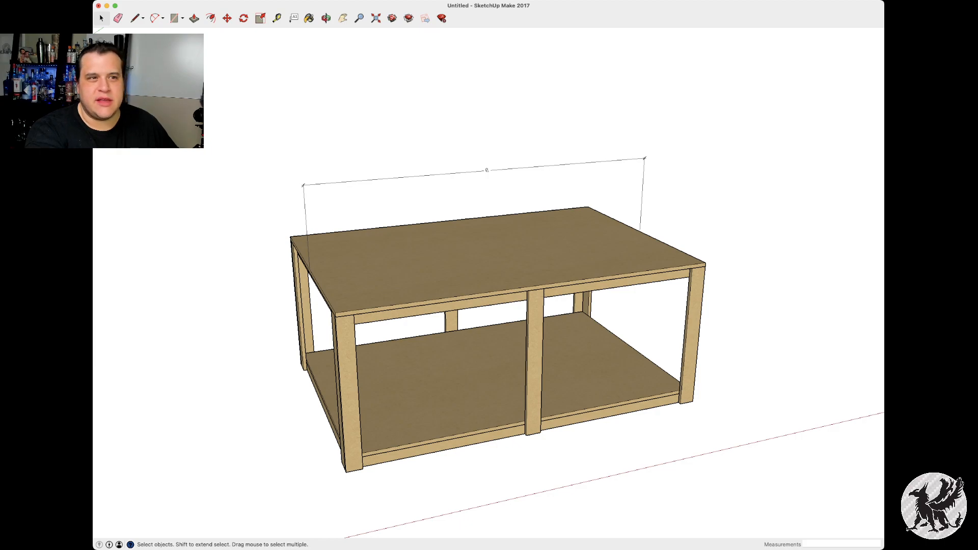
key(Delete)
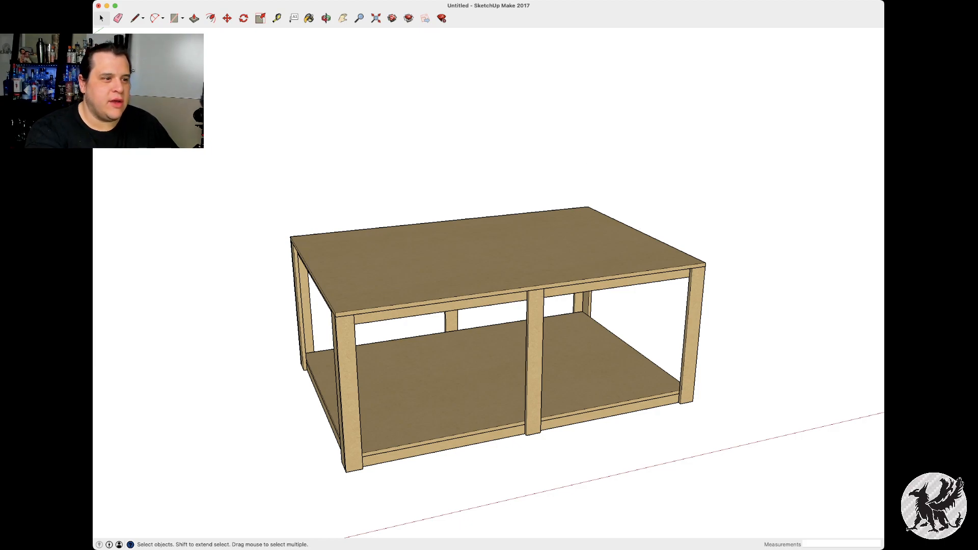
Dimension the tabletop's near long edge from corner to corner above the table, and its adjoining short edge level with the top, offset outward
key(d)
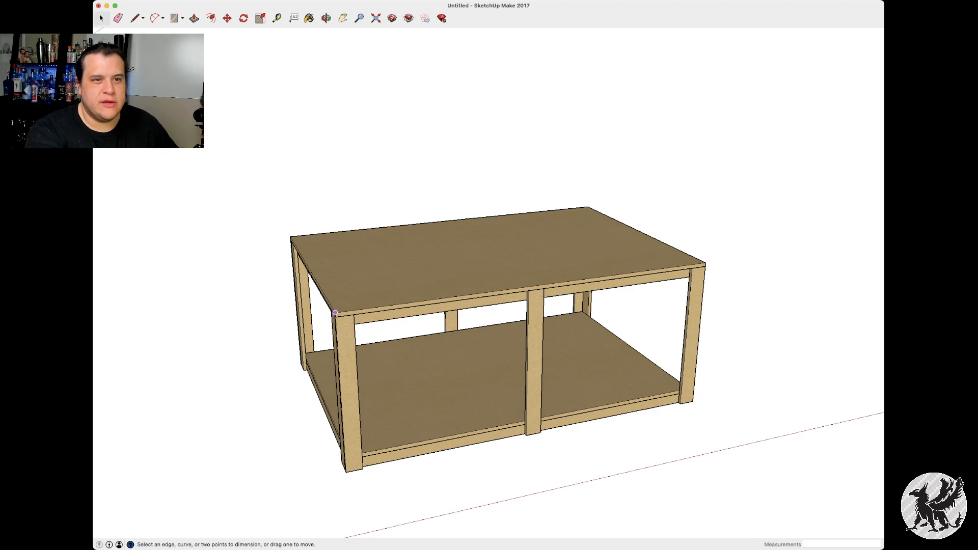
click(335, 313)
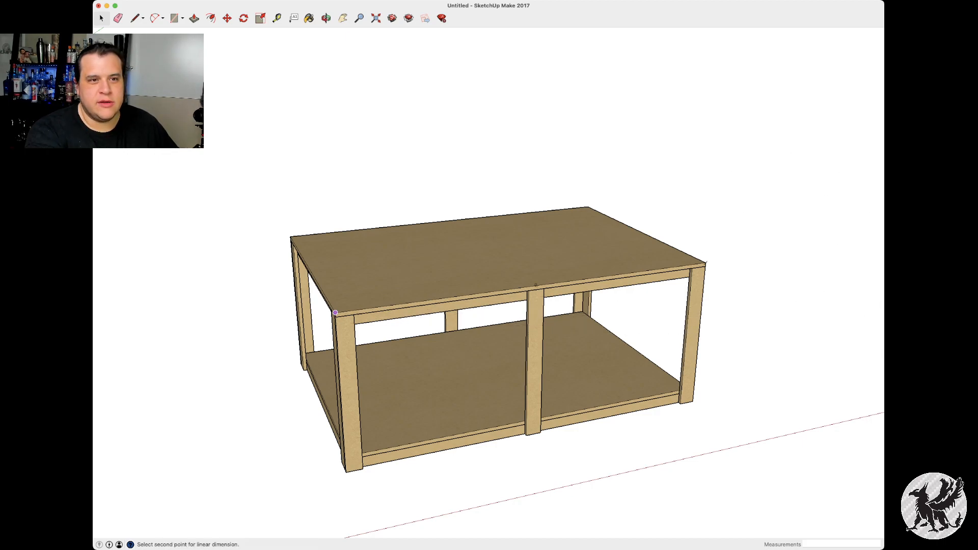
click(705, 263)
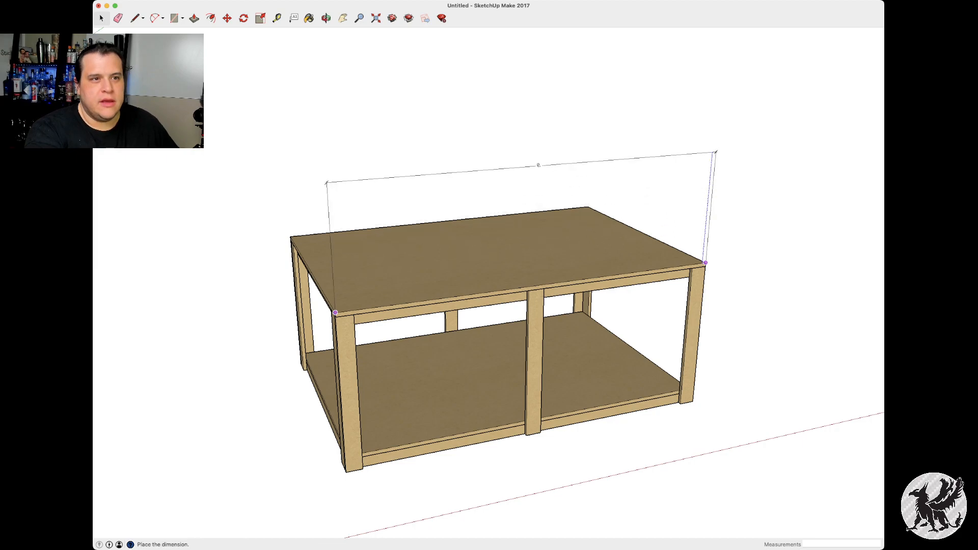
click(717, 147)
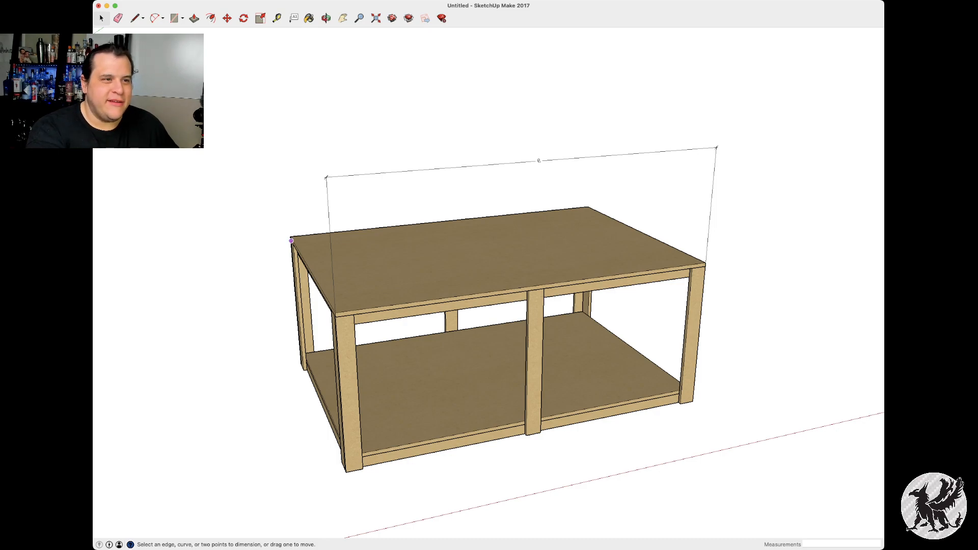
click(291, 236)
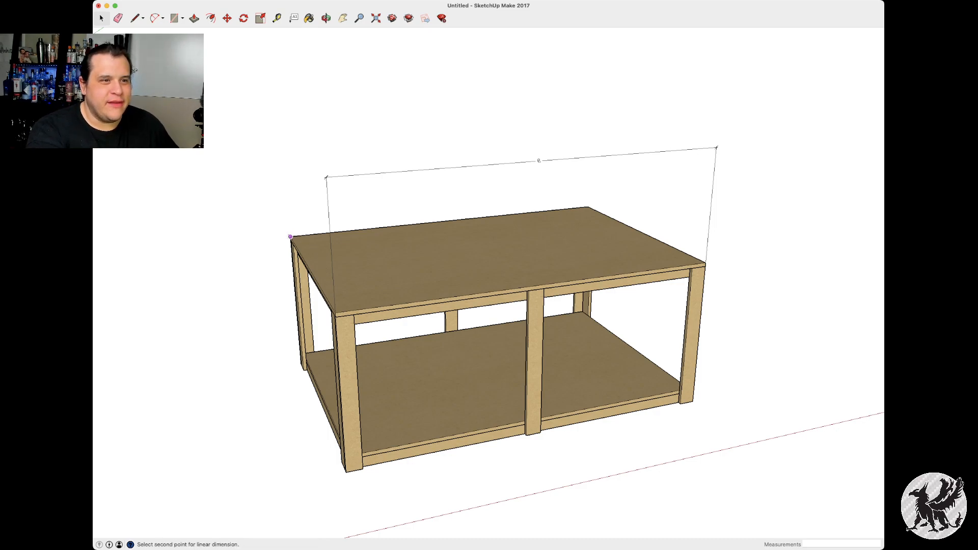
click(335, 312)
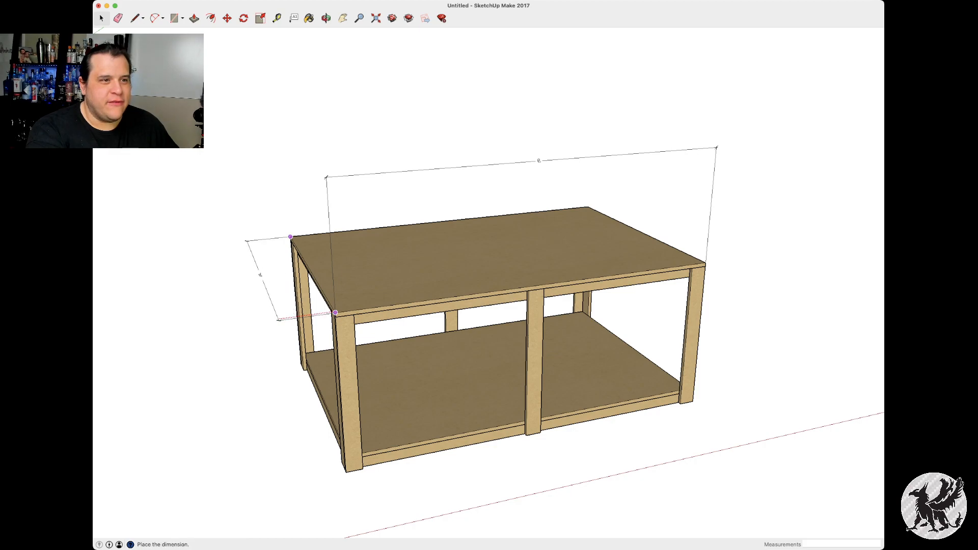
click(259, 281)
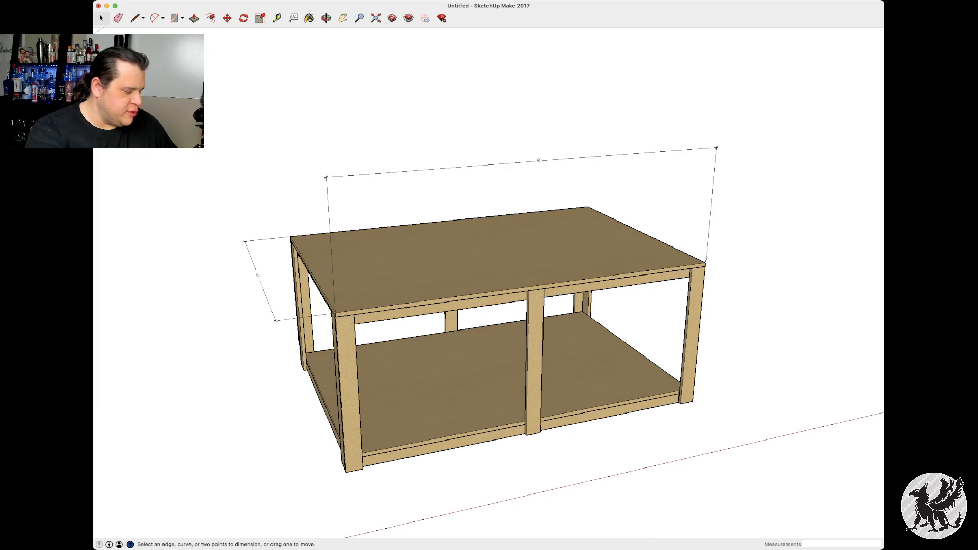
key(o)
drag(489, 305, 590, 305)
middle_drag(489, 306, 306, 270)
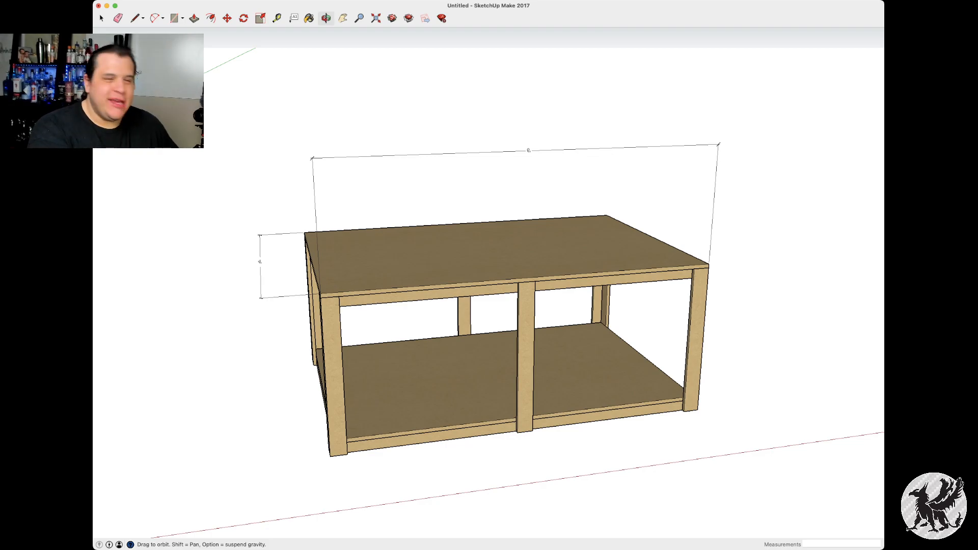
drag(530, 305, 433, 265)
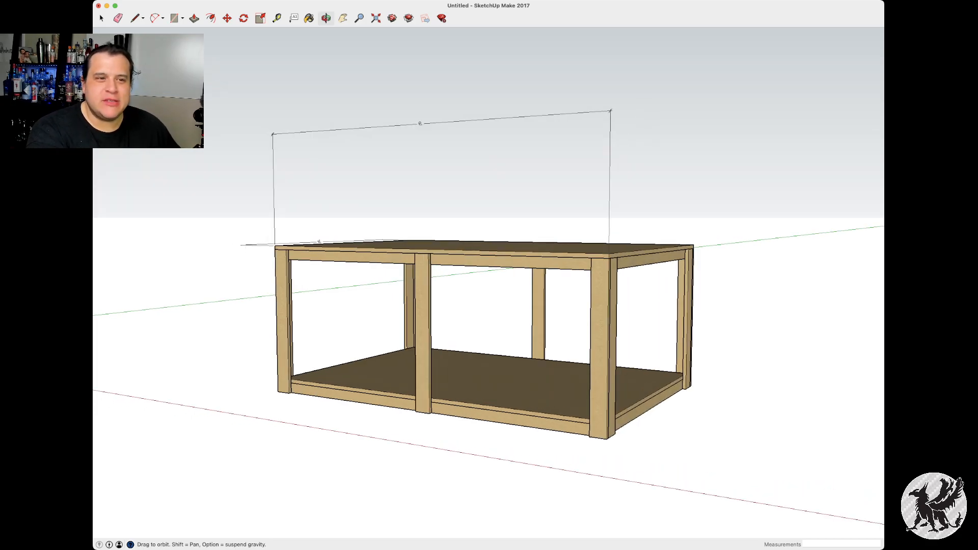